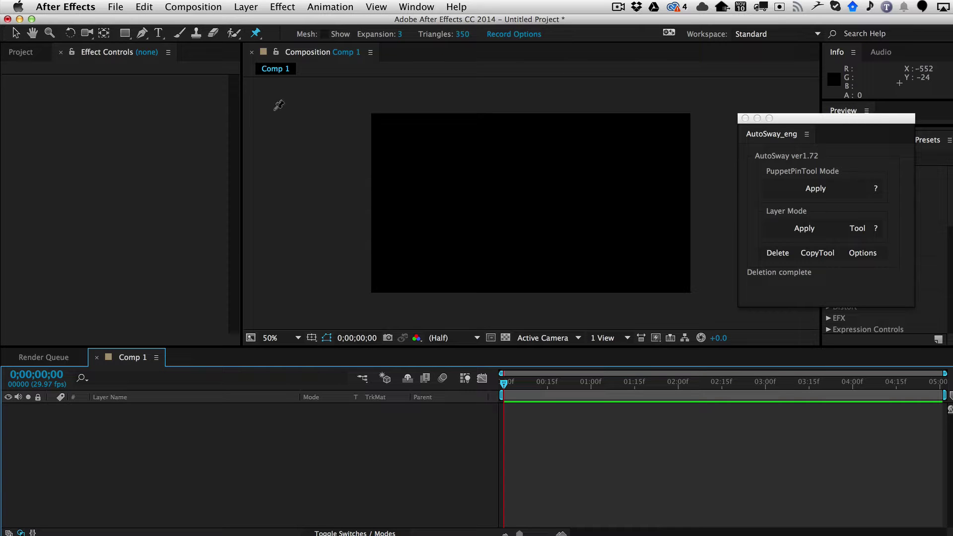
Step: Create a 200 × 1080 px white solid and place five Puppet pins along its vertical centre, from the upper end down
key(super+y)
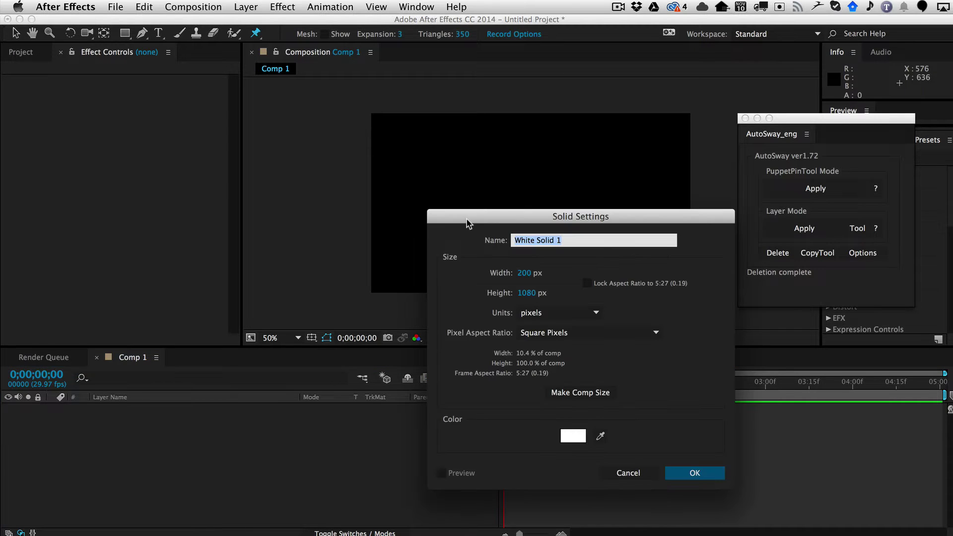
click(695, 473)
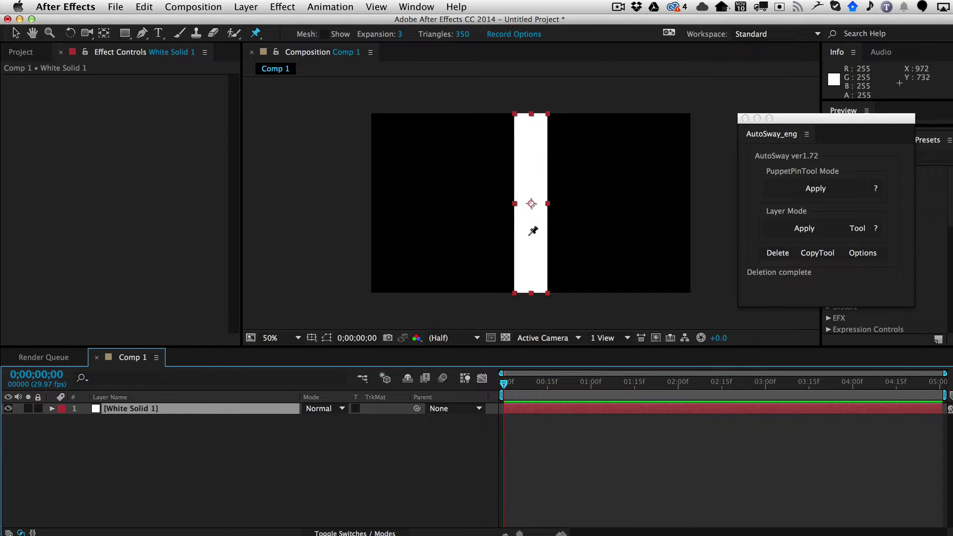
click(254, 33)
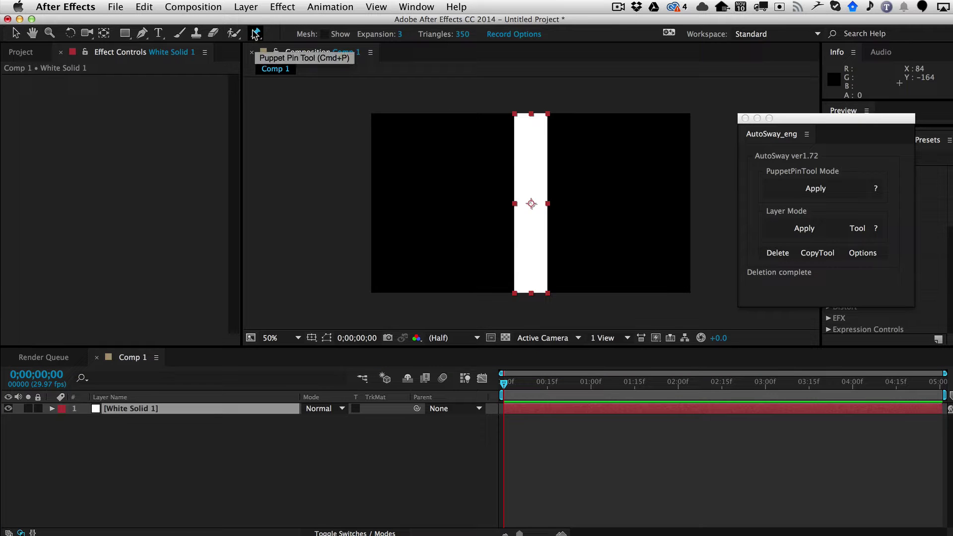
click(533, 126)
click(534, 155)
click(533, 194)
click(531, 240)
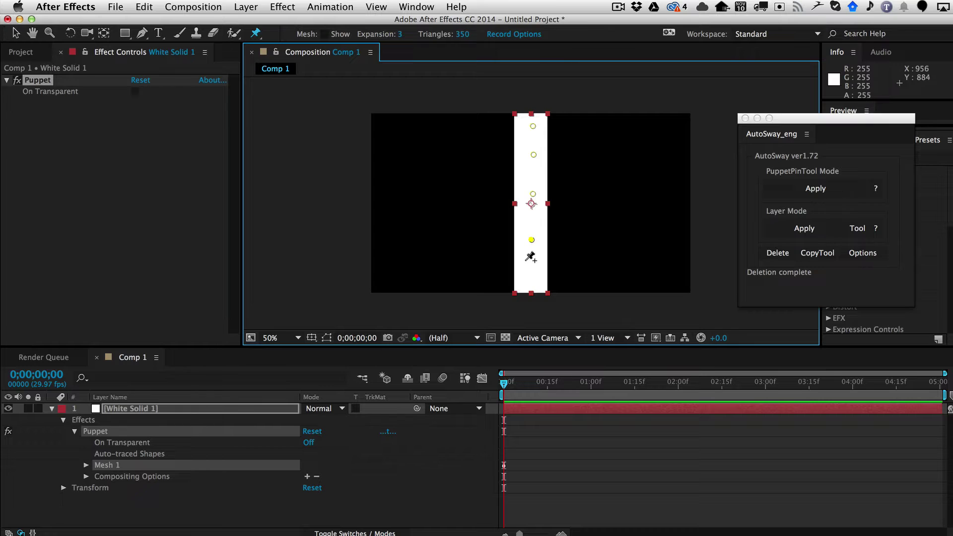
click(533, 279)
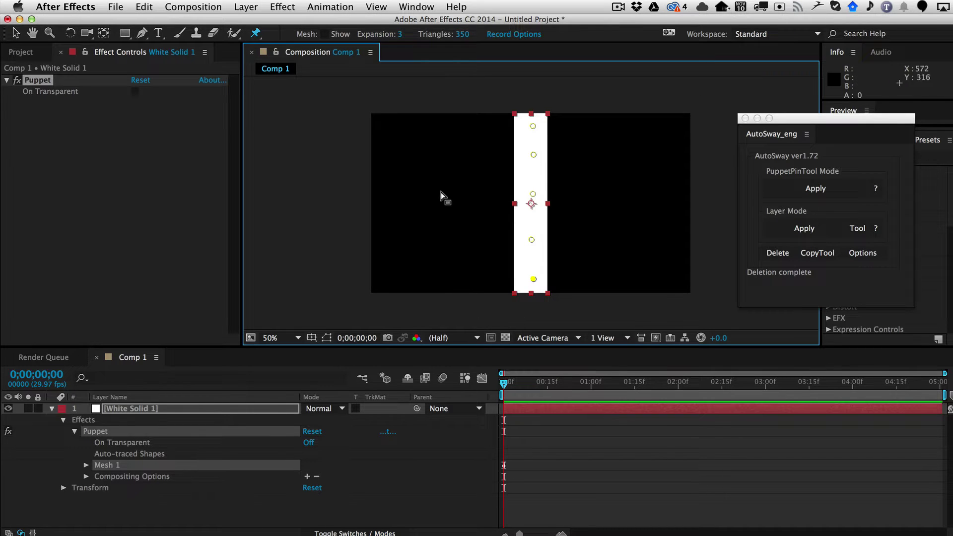
Step: Apply AutoSway's PuppetPinTool Mode to the White Solid 1 layer
click(127, 409)
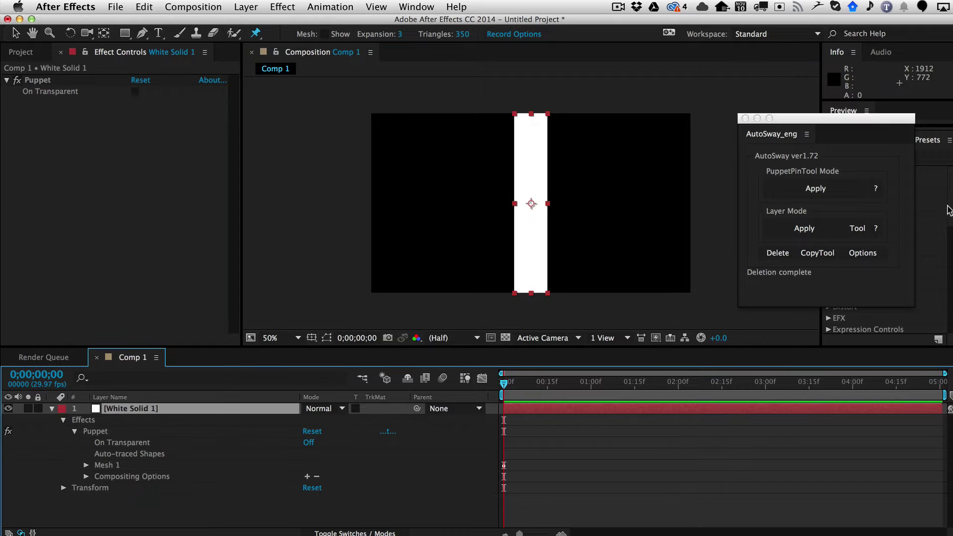
click(820, 188)
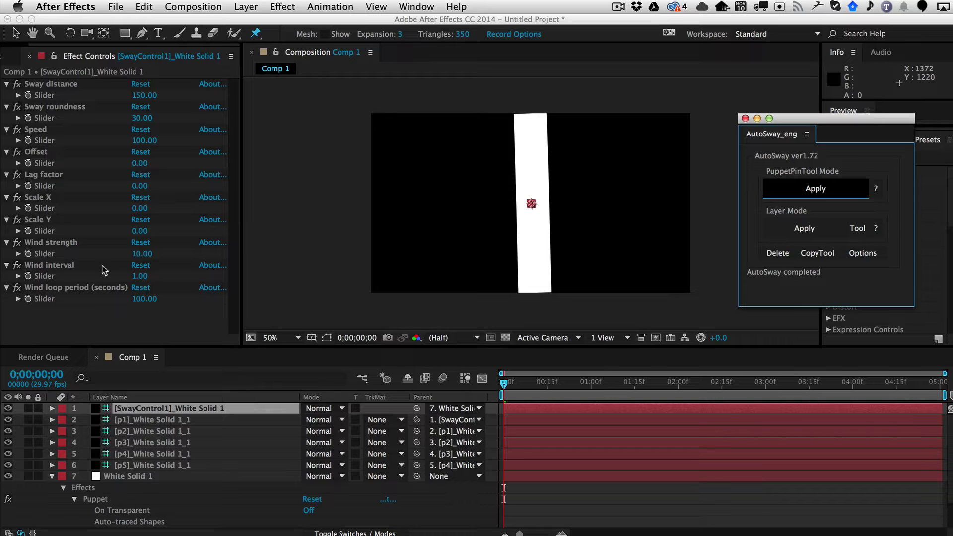
Step: Inspect the Position expression of the [p5]_White Solid 1_1 layer and collapse the layer again
click(163, 467)
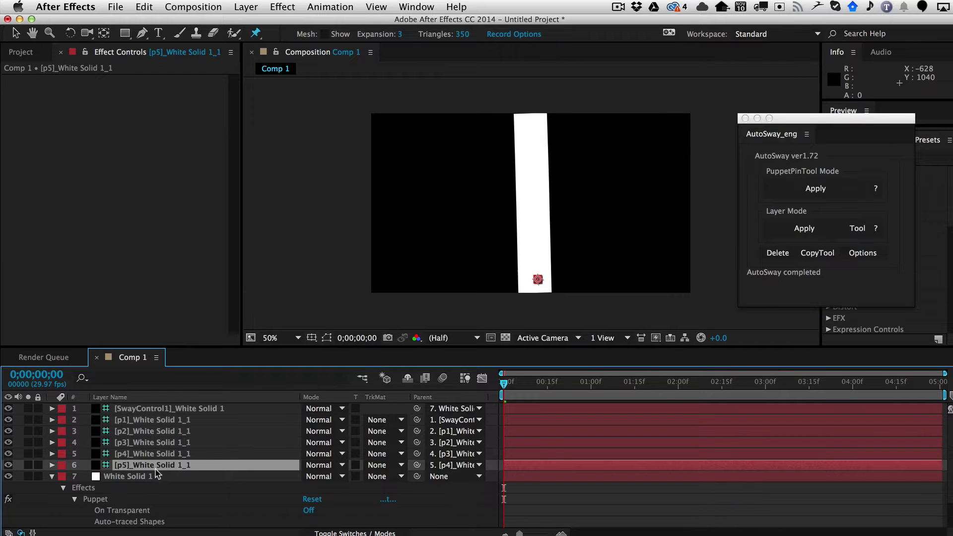
key(p)
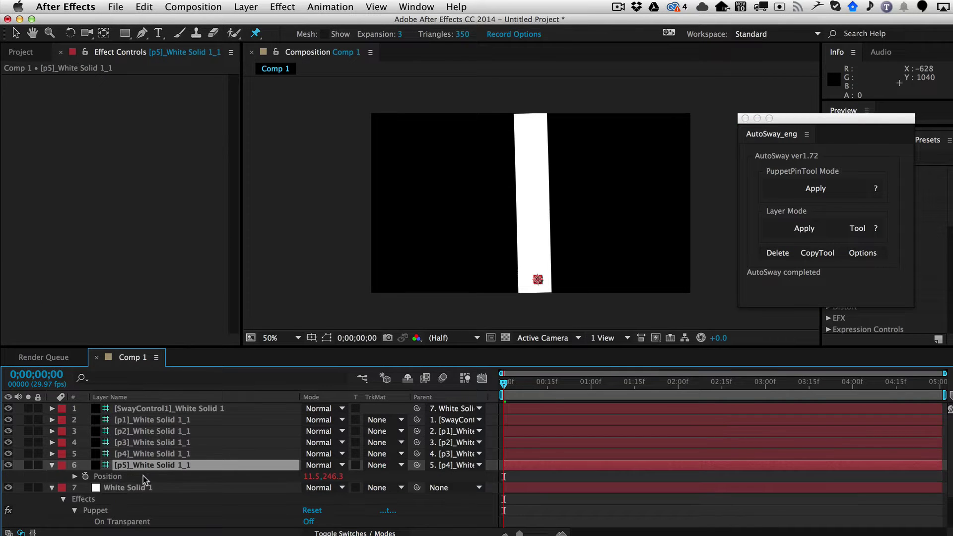
click(117, 476)
click(75, 476)
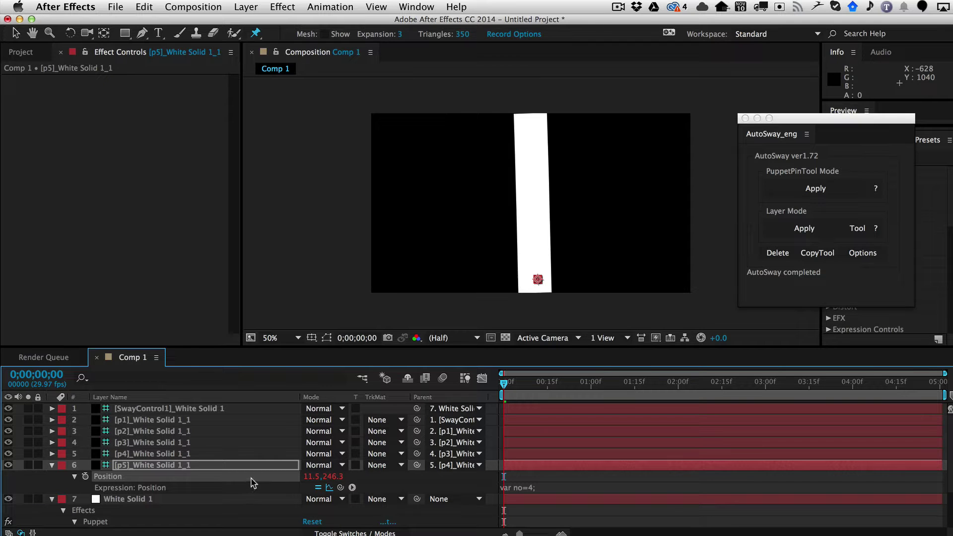
click(52, 465)
Step: Select the Position property of the [p5] layer together with the SwayControl1 layer and show the SwayControl1 effect controls
click(145, 465)
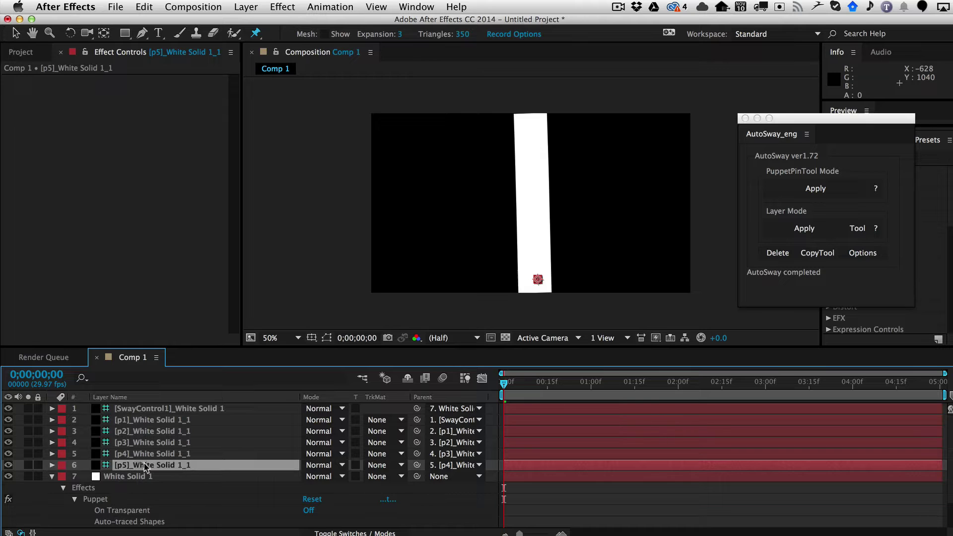
key(p)
click(122, 478)
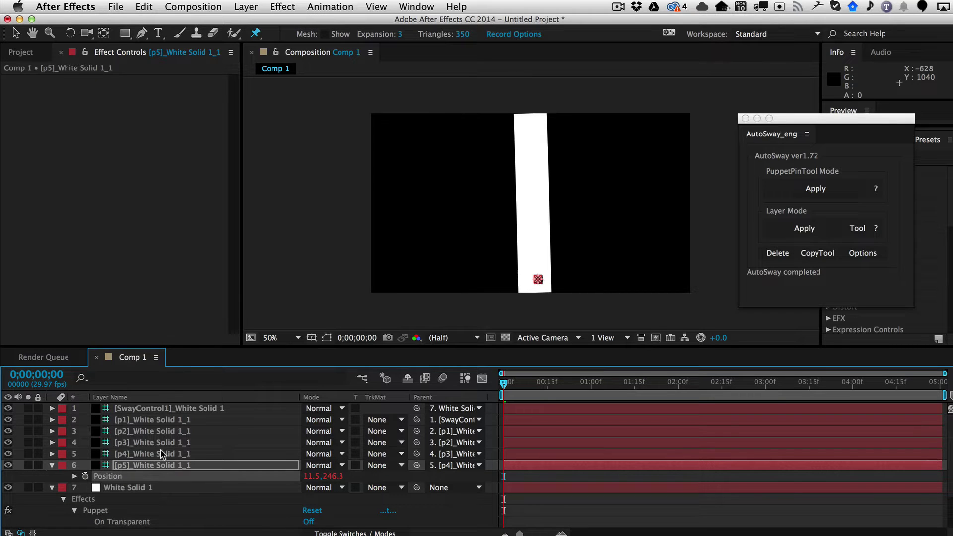
super+click(169, 409)
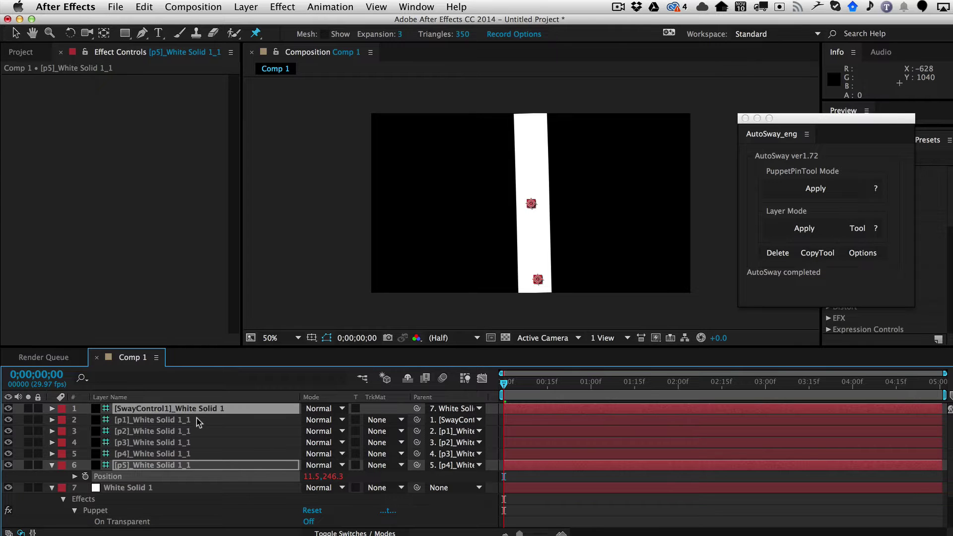
key(F3)
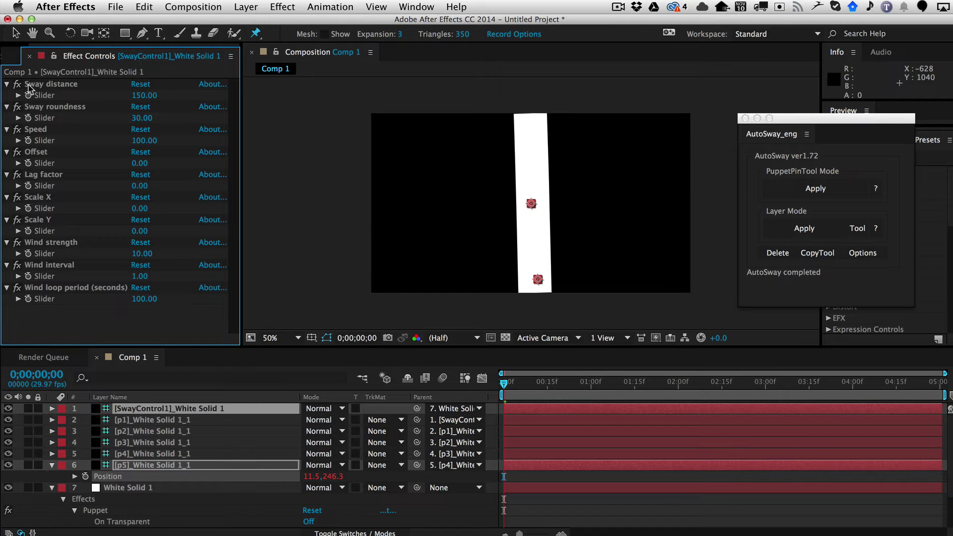
Step: Try different Sway distance values on the SwayControl1 layer, including 4758 and 3428, ending at 8118
drag(140, 94, 452, 106)
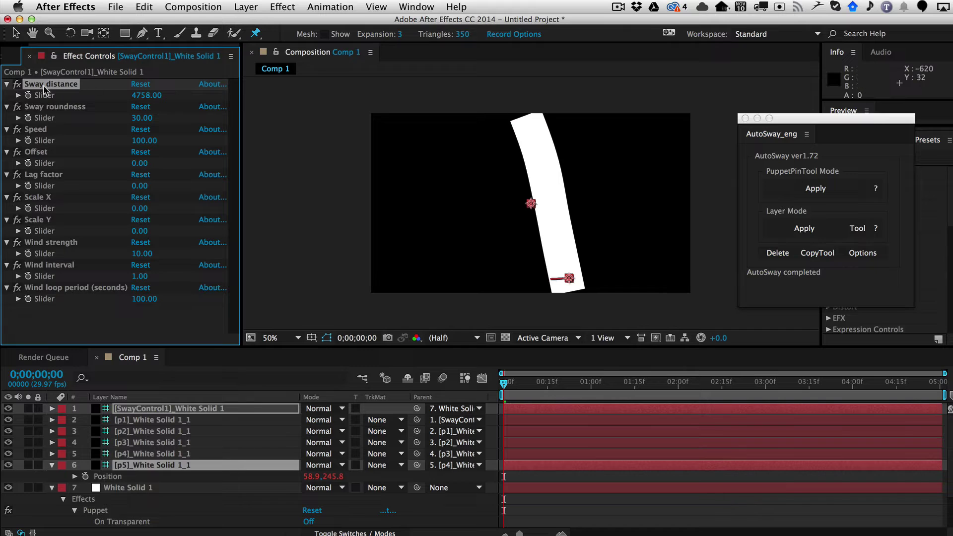
drag(141, 95, 112, 93)
drag(53, 93, 48, 93)
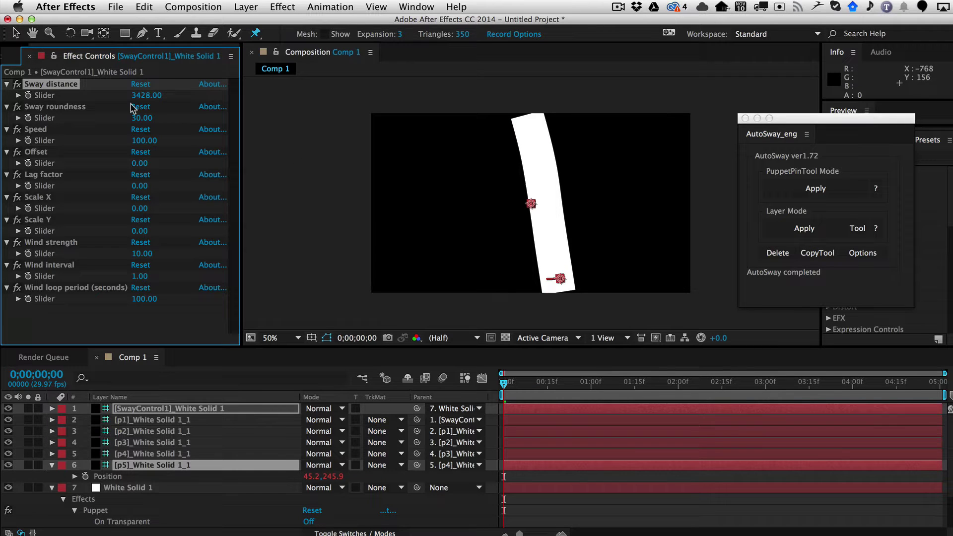
drag(143, 96, 7, 92)
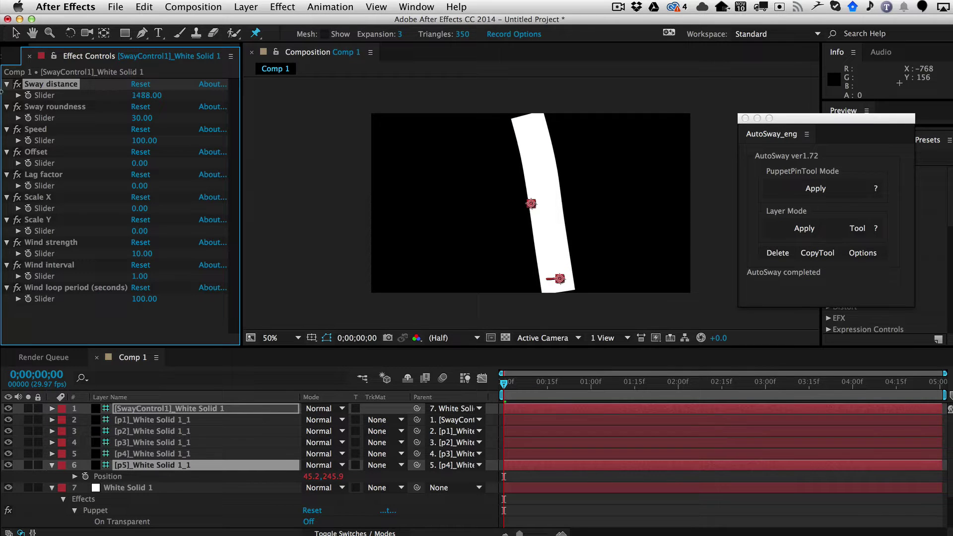
drag(163, 96, 104, 91)
drag(345, 146, 204, 91)
drag(433, 93, 640, 98)
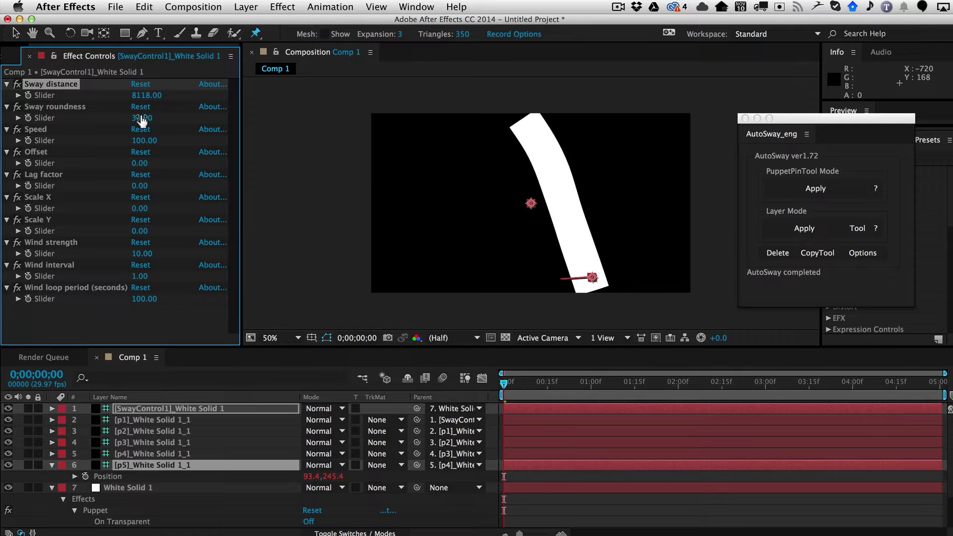
Step: Set Sway roundness to 170 and reduce Sway distance gradually to 1548
drag(142, 117, 150, 117)
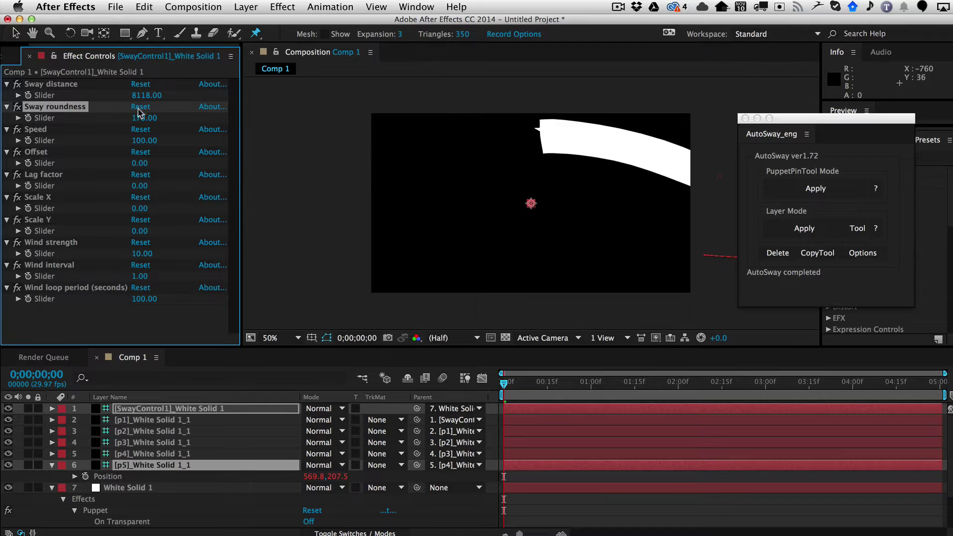
click(139, 94)
drag(79, 96, 51, 95)
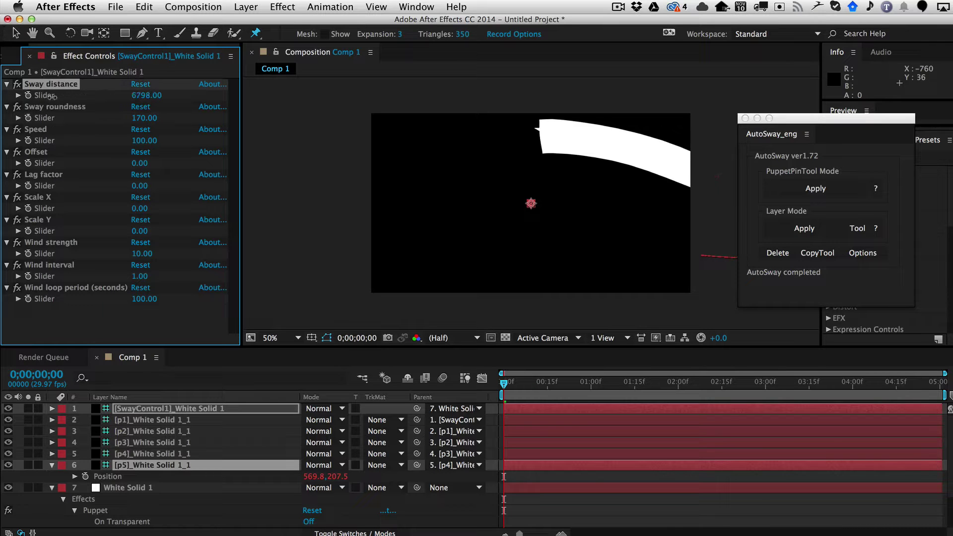
drag(140, 93, 104, 89)
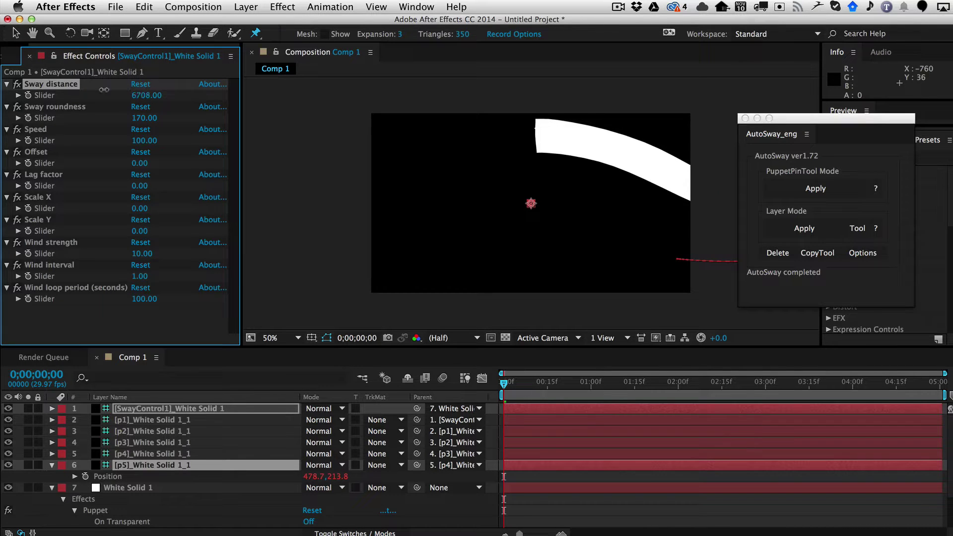
drag(44, 95, 37, 104)
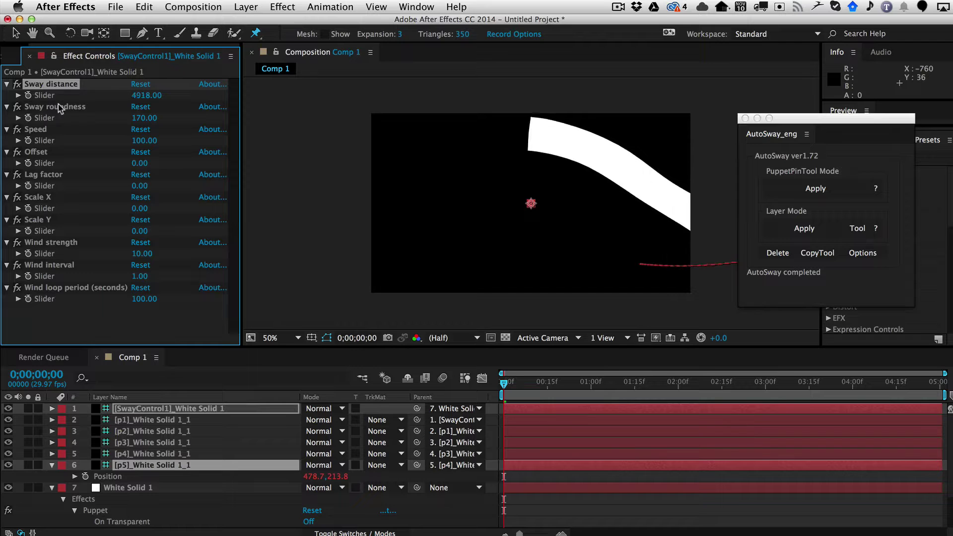
drag(147, 96, 55, 103)
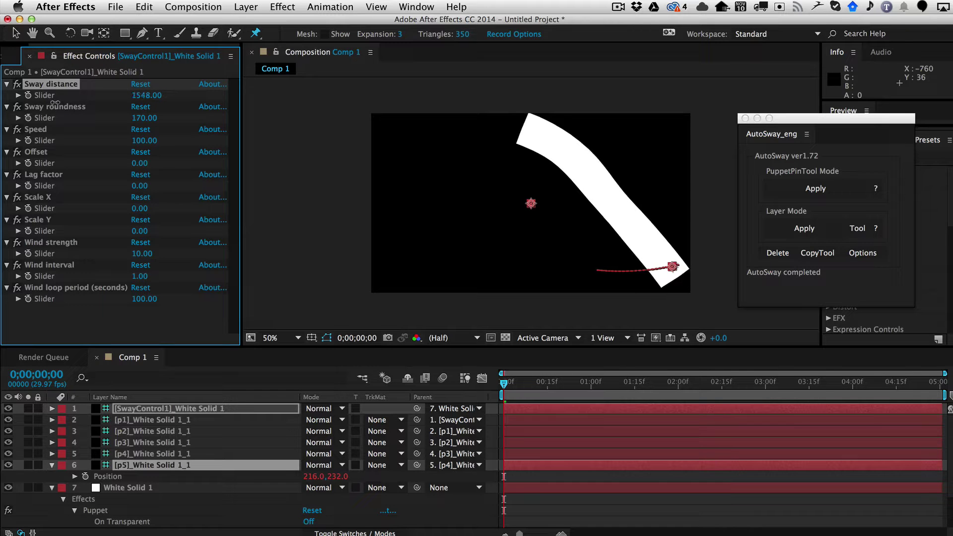
Step: Set Sway distance to 100, and raise it to 1000 for comparison
click(141, 95)
text(100)
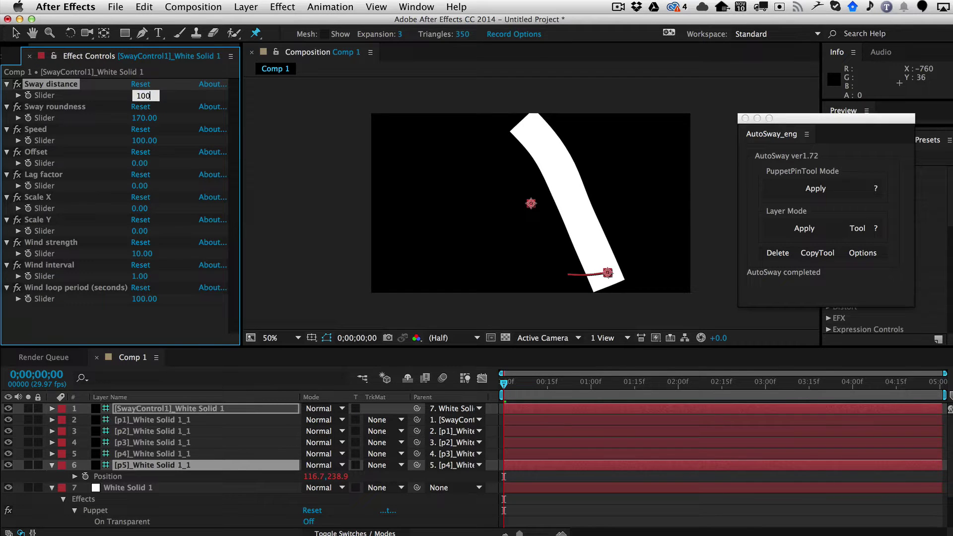
key(Return)
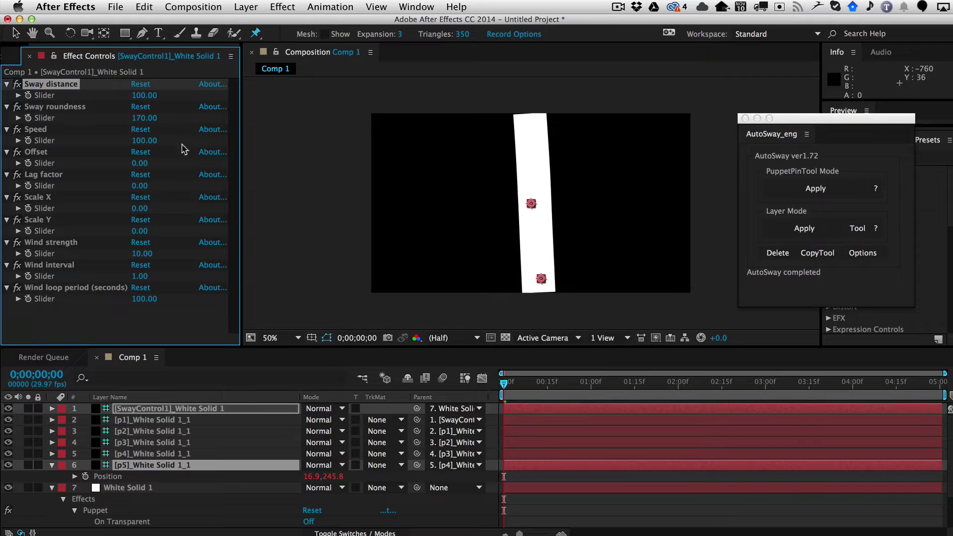
click(144, 96)
text(1000)
key(Return)
Step: Raise Sway roundness by way of 670 to 1100 and lower Sway distance to 425
drag(138, 117, 194, 122)
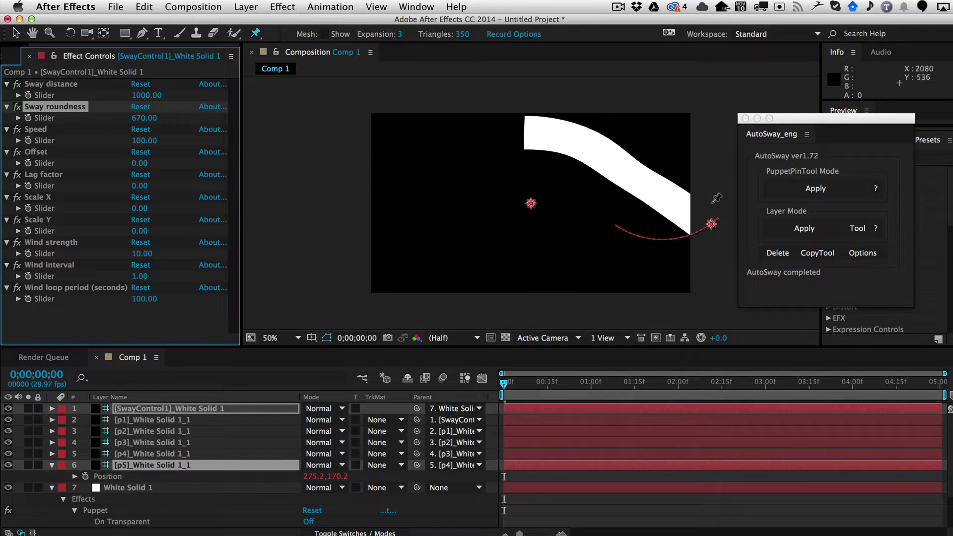
drag(139, 96, 103, 93)
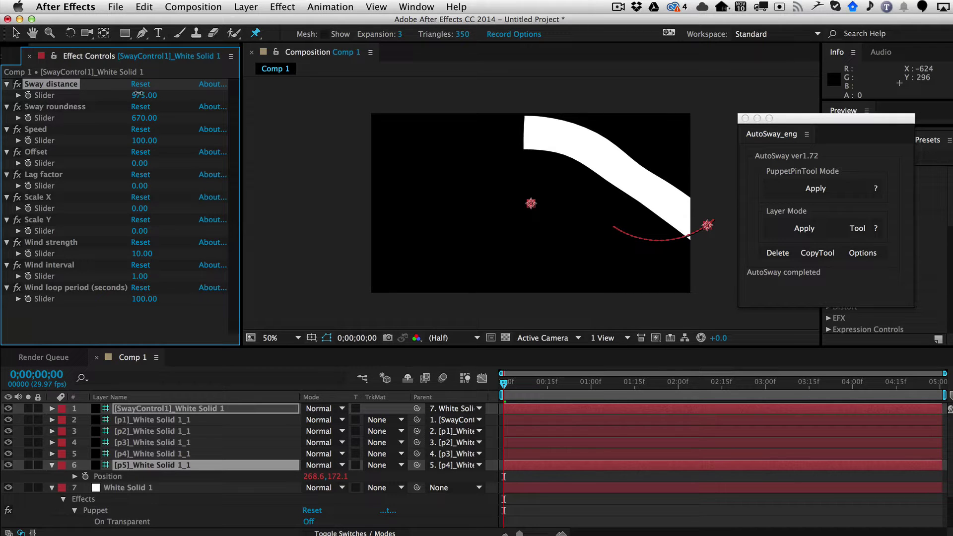
drag(130, 93, 111, 98)
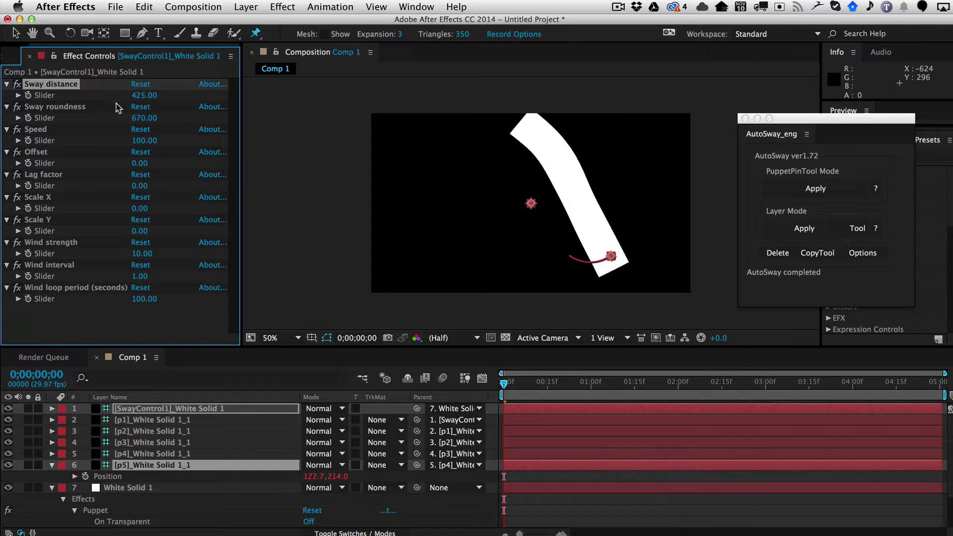
drag(137, 118, 177, 128)
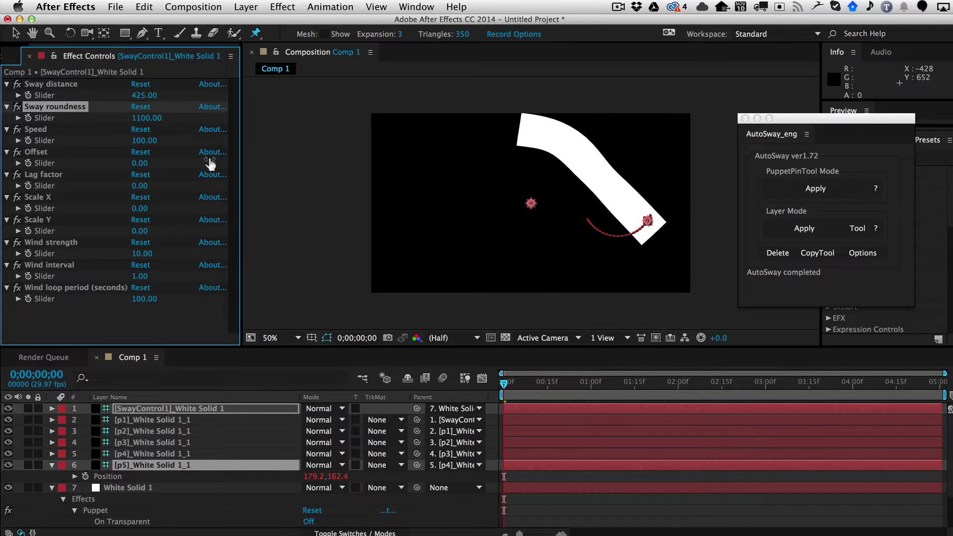
Step: Vary Sway distance to compare the sway arcs and settle on 355
drag(137, 98, 270, 149)
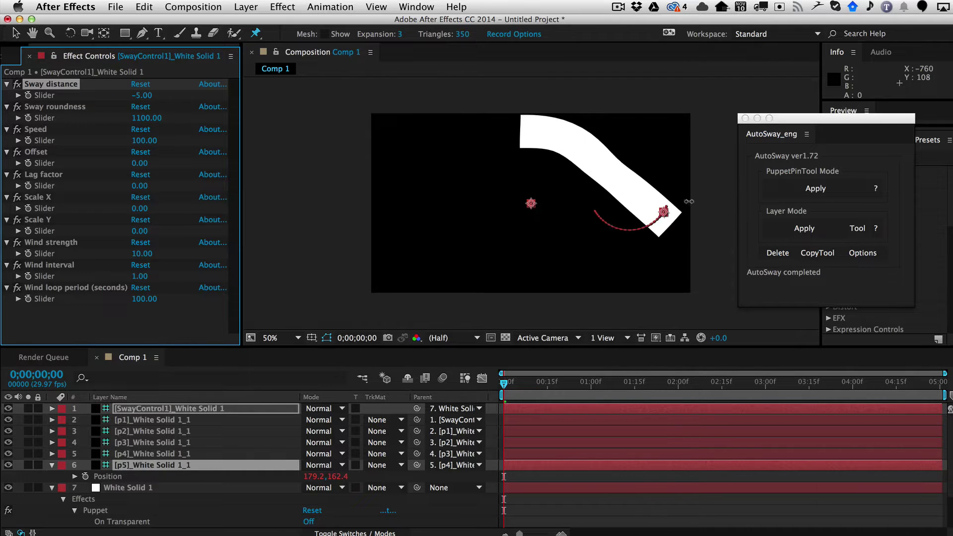
drag(689, 201, 563, 242)
drag(180, 92, 168, 95)
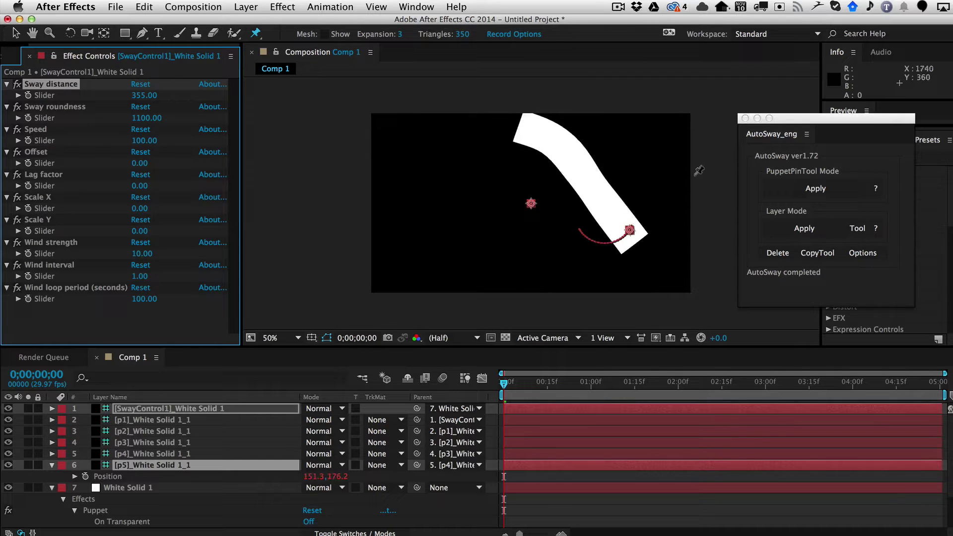
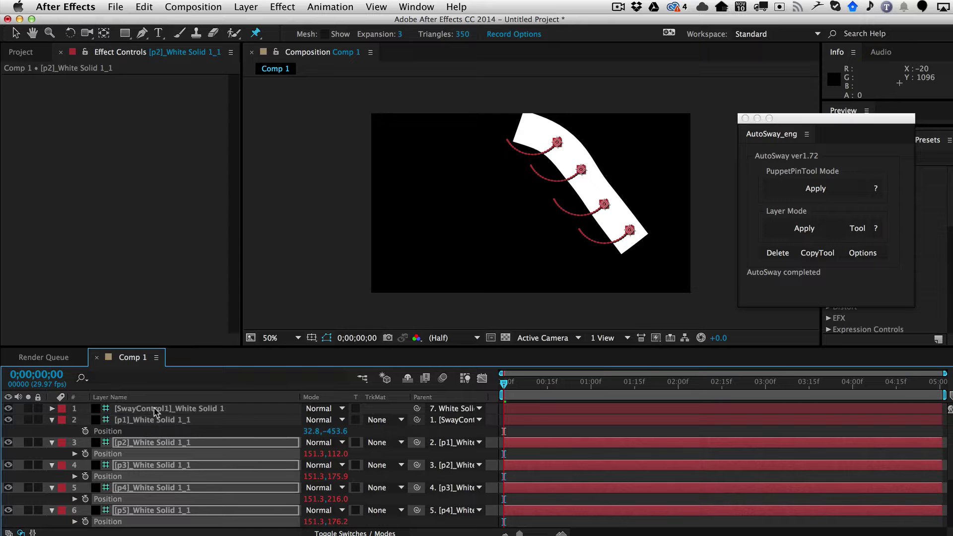
Step: Add SwayControl1 to the selected pin positions, show its effect controls and set Offset to 230
click(155, 411)
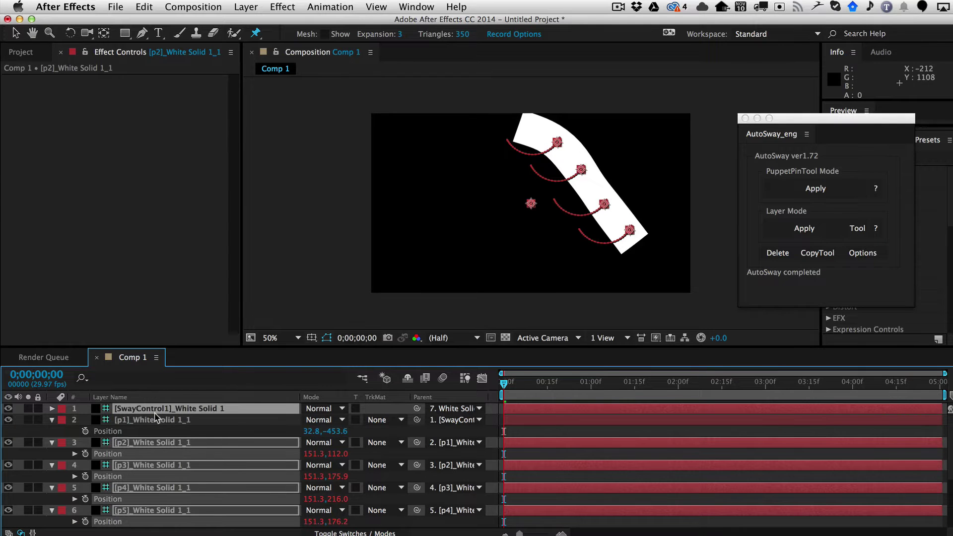
key(F3)
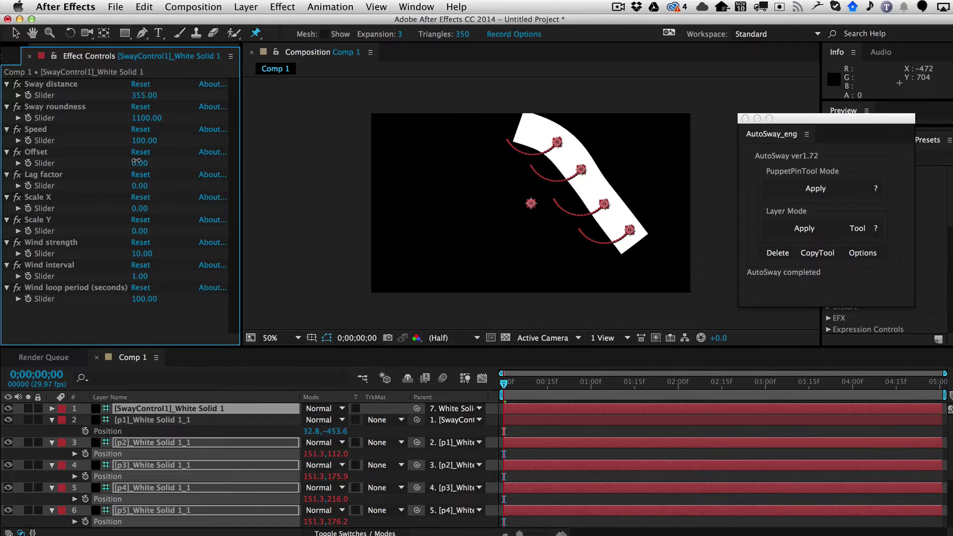
drag(136, 162, 153, 167)
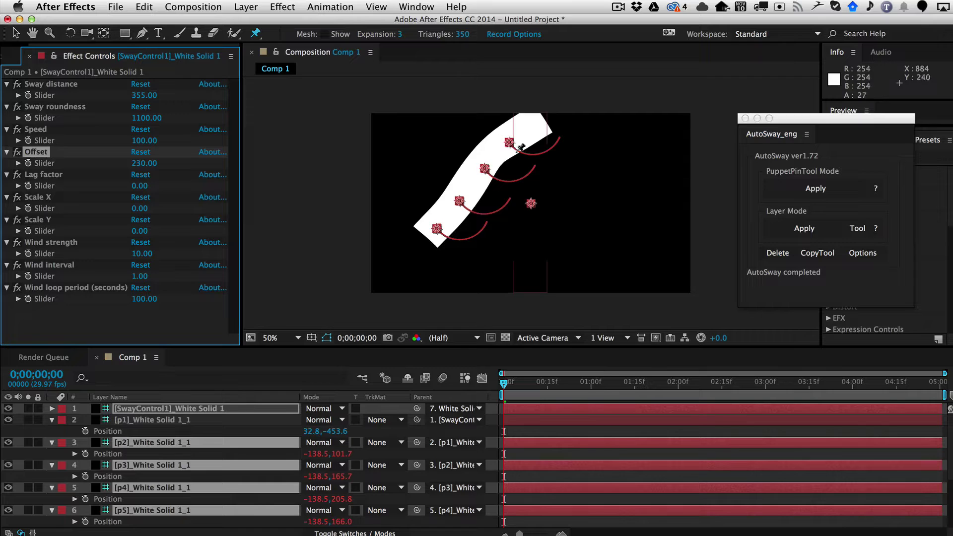
Step: Set the sway control's Offset to 0
click(139, 164)
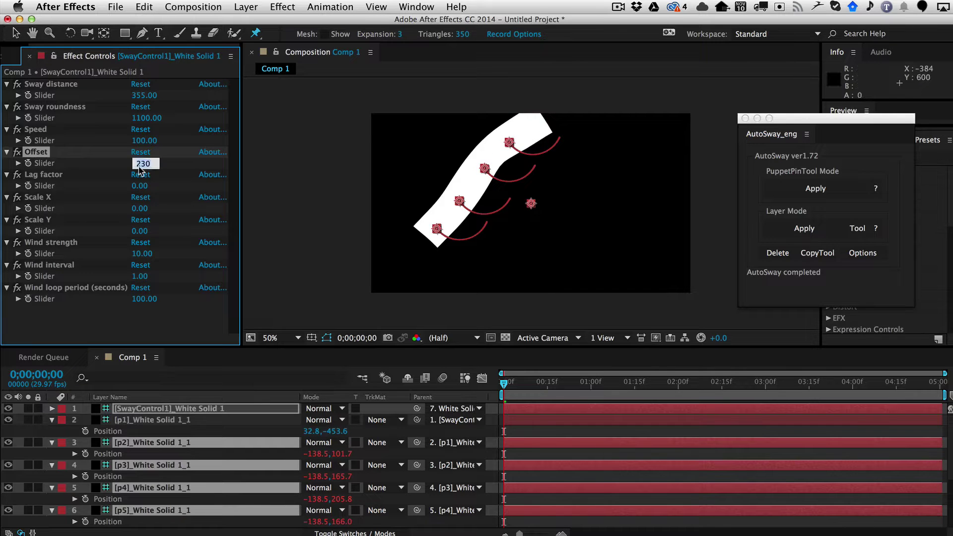
text(0)
key(Return)
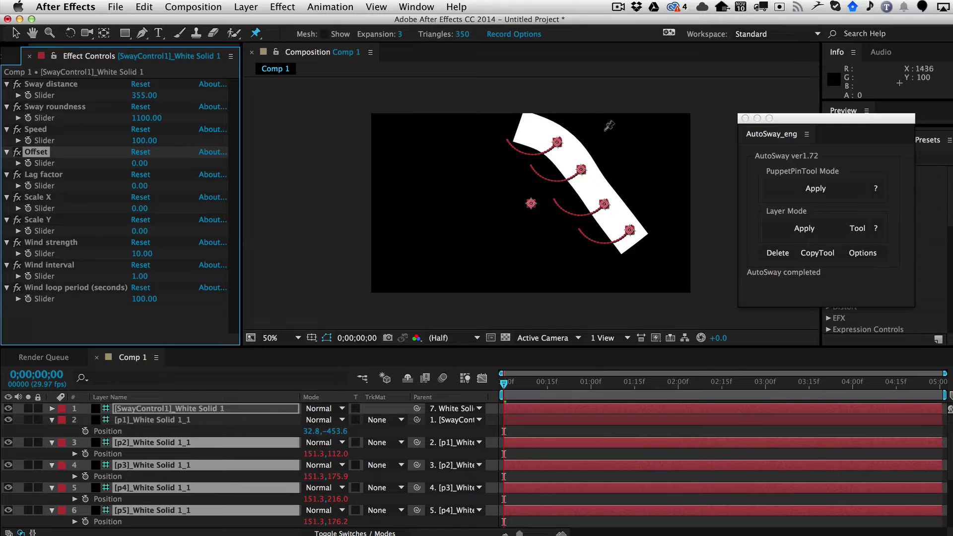
Step: Raise Offset to 10 and 20 to compare the pin positions, and return it to 0
click(134, 163)
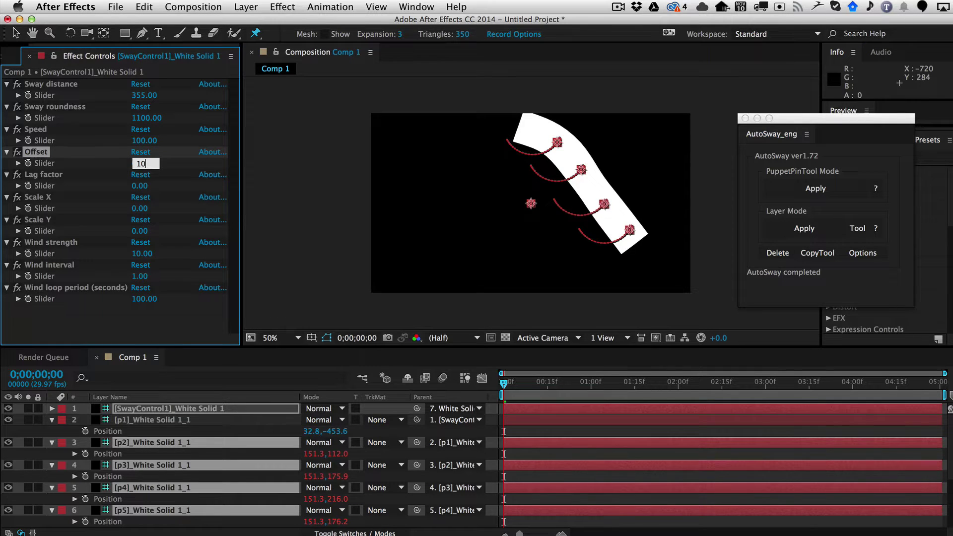
text(10)
key(Return)
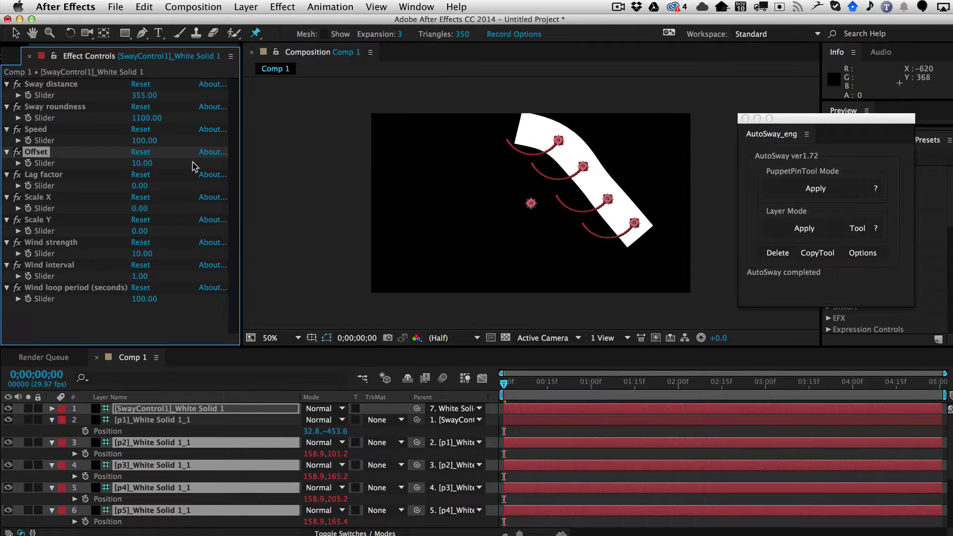
click(141, 165)
text(20)
key(Return)
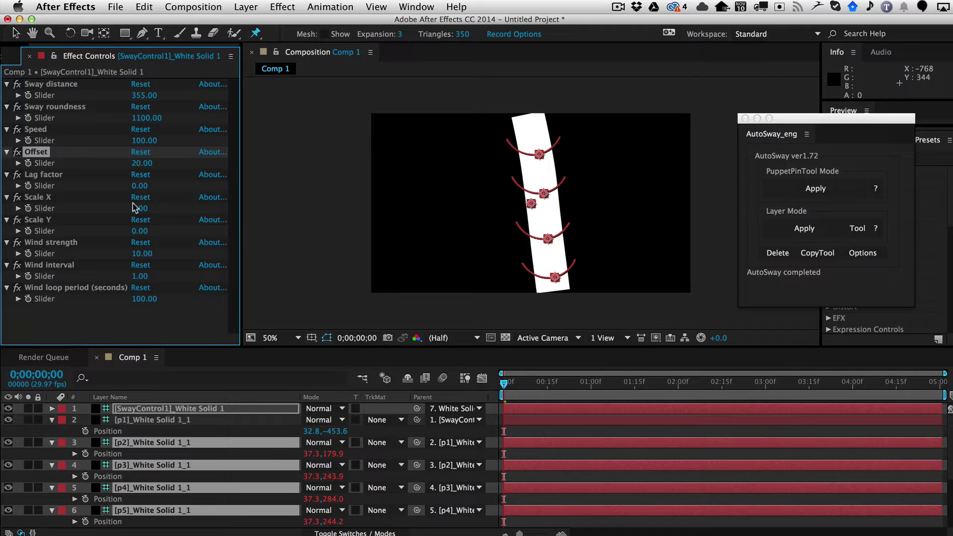
click(144, 163)
text(0)
key(Return)
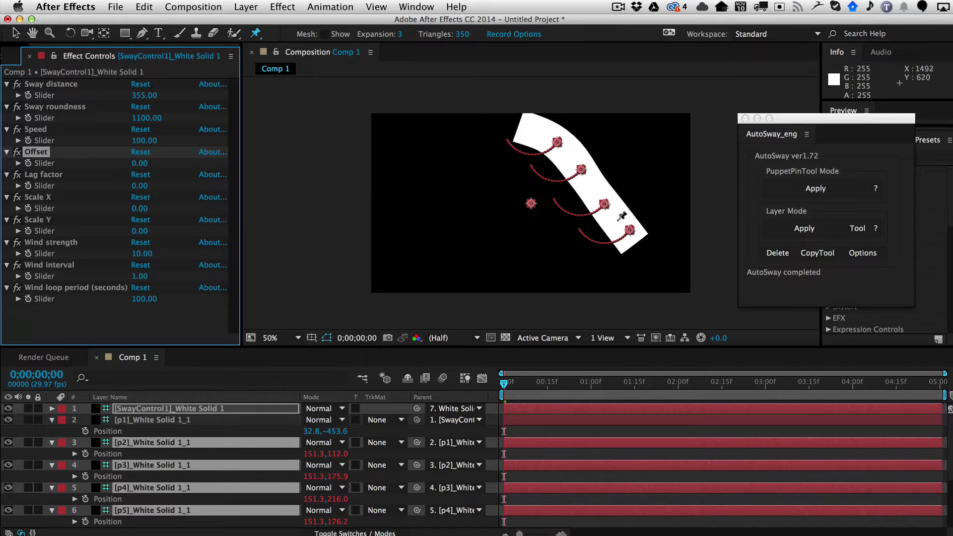
Step: Try Lag factor at 10 and 100 to compare the bend, and settle on 50
click(139, 186)
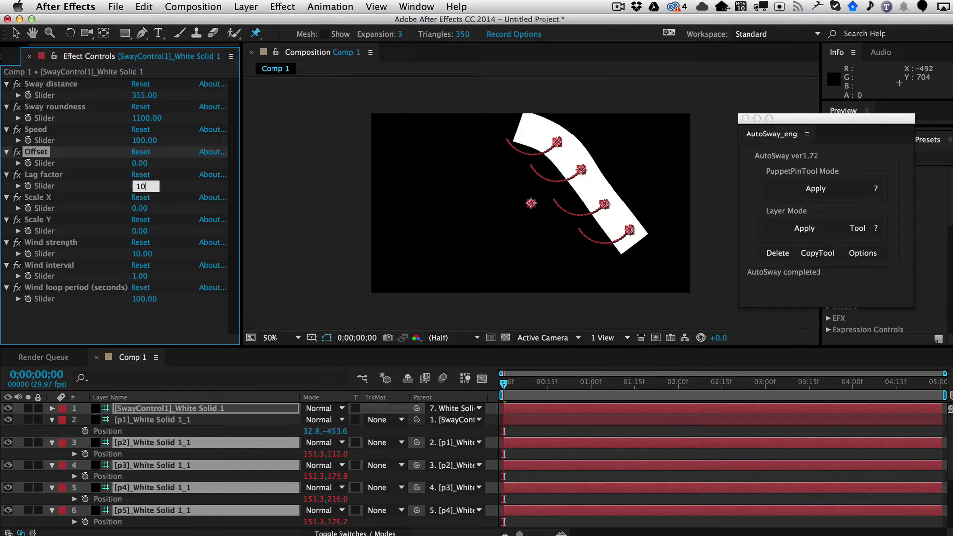
key(Return)
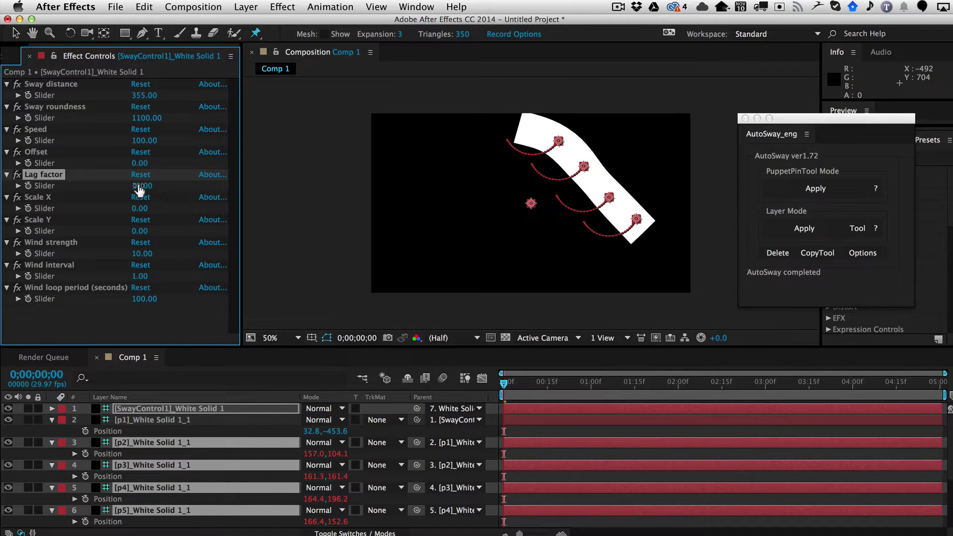
click(140, 187)
key(Return)
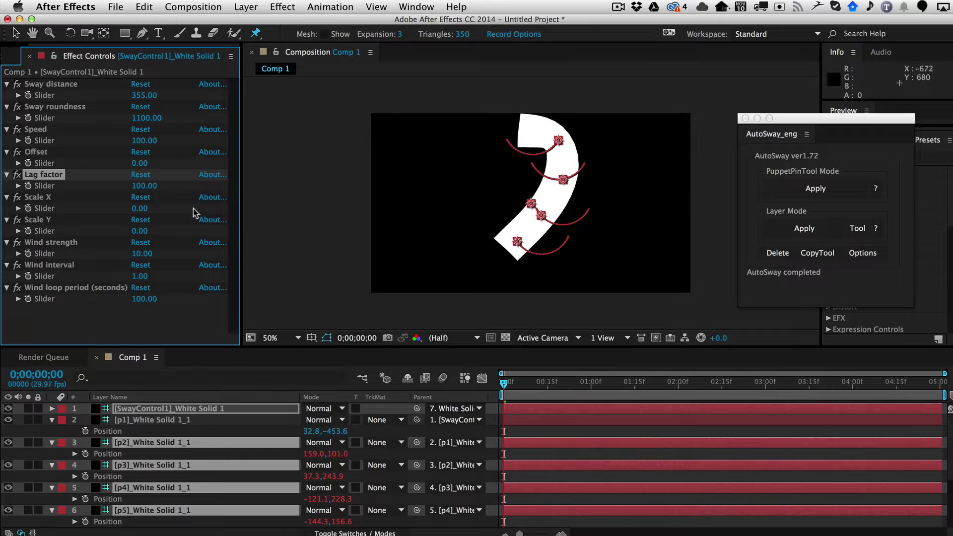
click(137, 186)
text(50)
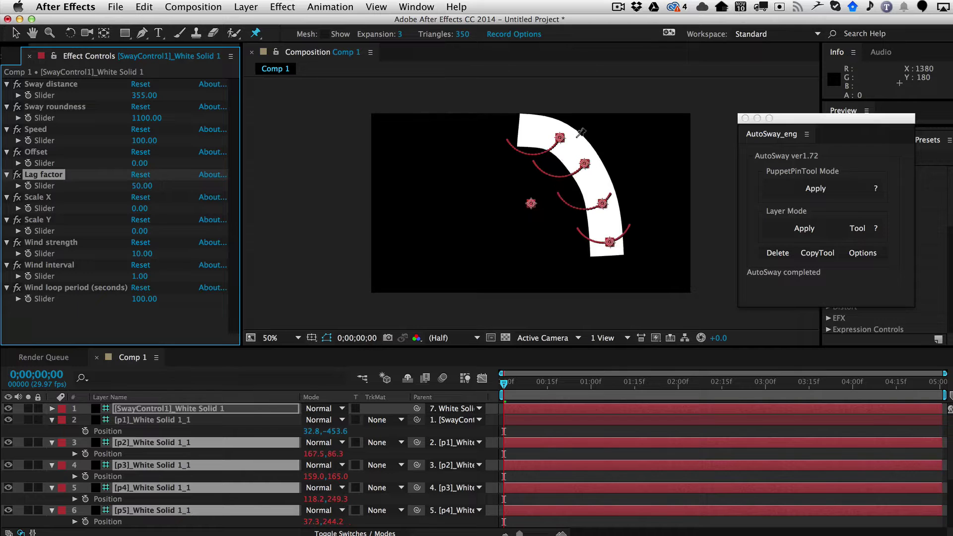
key(Return)
Step: Try Scale X at 17, 1407 and 100 to compare the arc widths, and return it to 0
drag(139, 208, 175, 203)
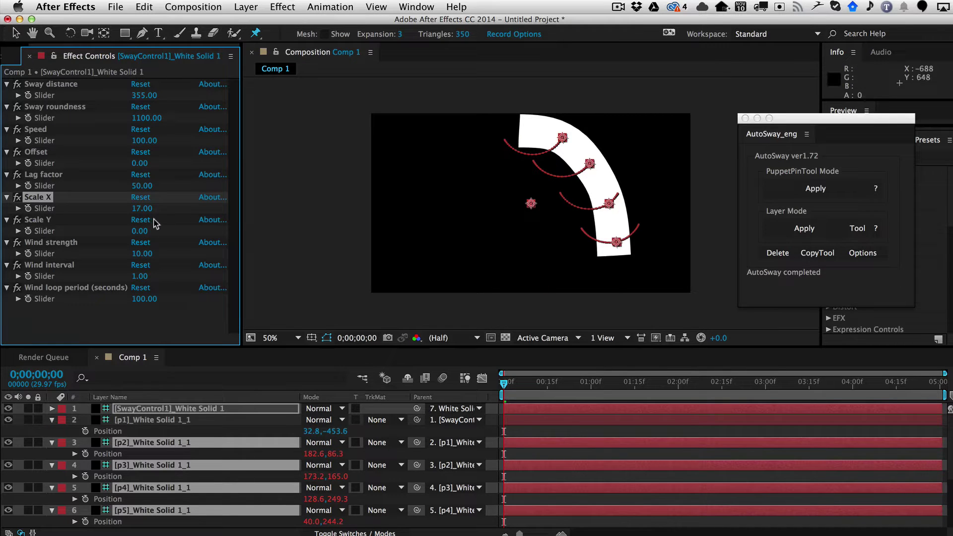
drag(139, 208, 233, 209)
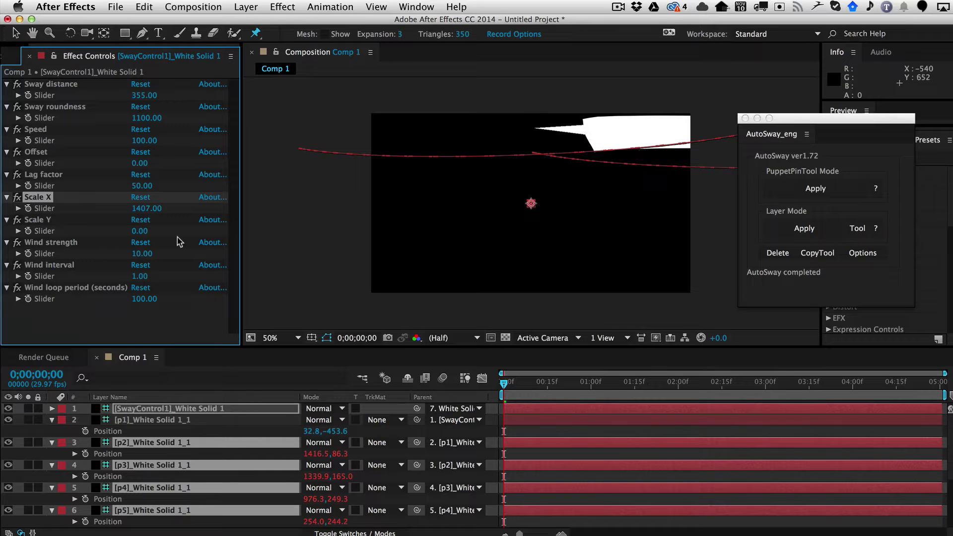
click(147, 209)
text(100)
key(Return)
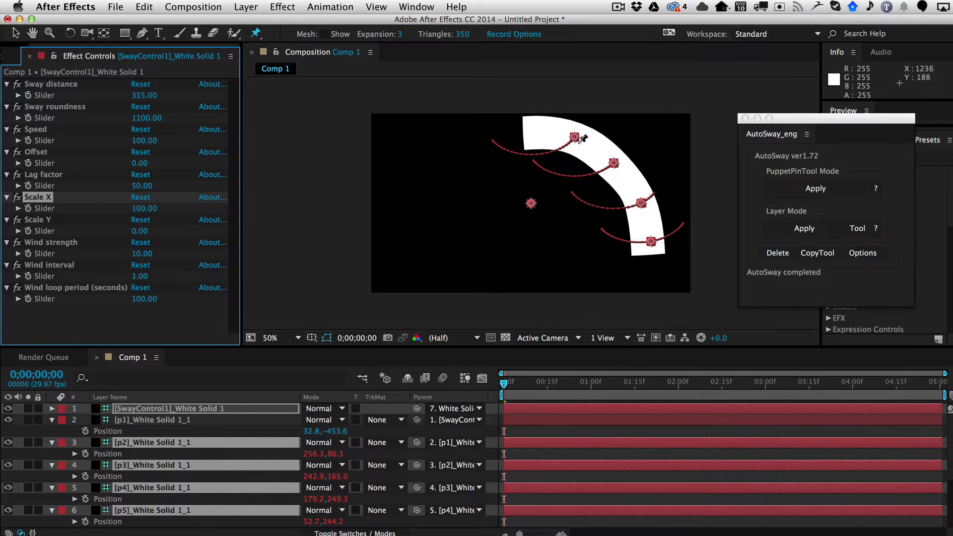
click(140, 208)
text(0)
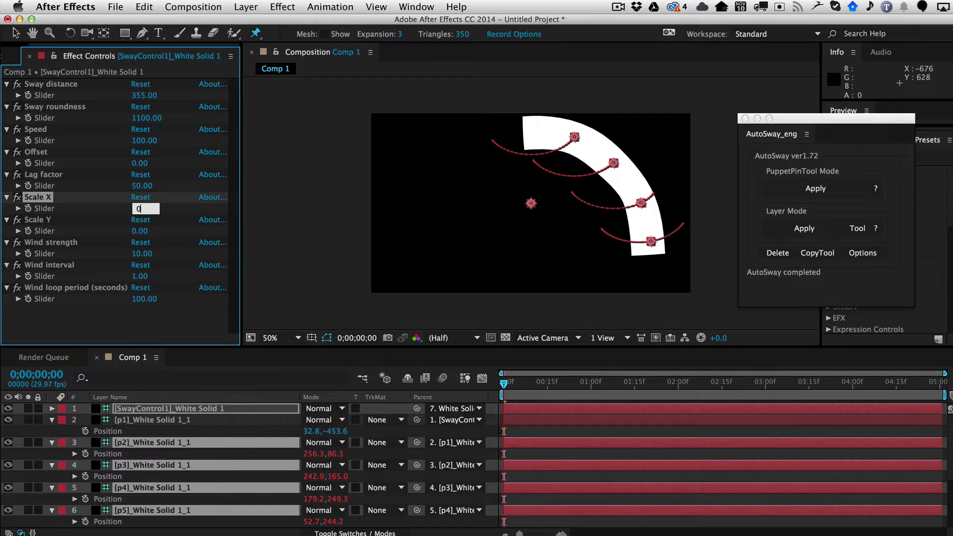
key(Return)
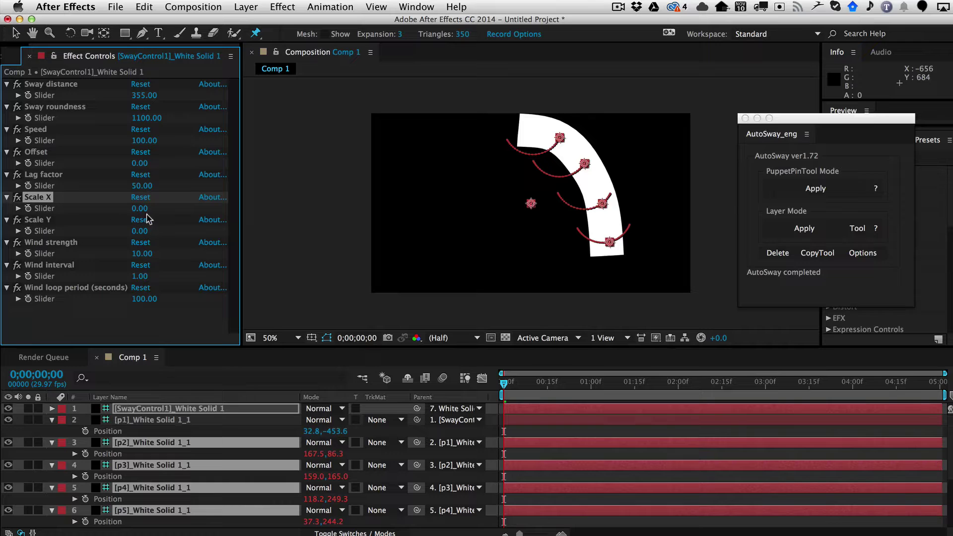
Step: Try Scale Y at 100 to compare the arc heights, and return it to 0
click(143, 231)
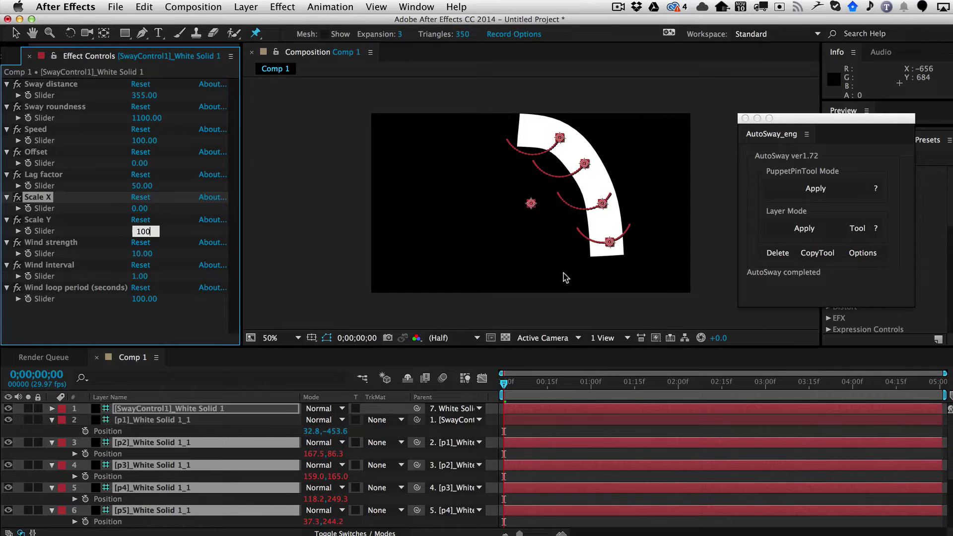
key(Return)
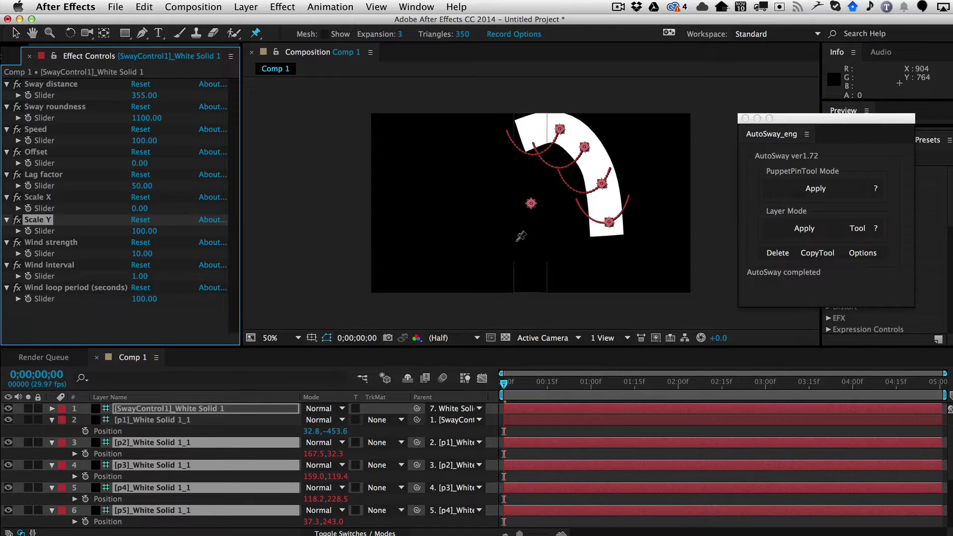
click(140, 231)
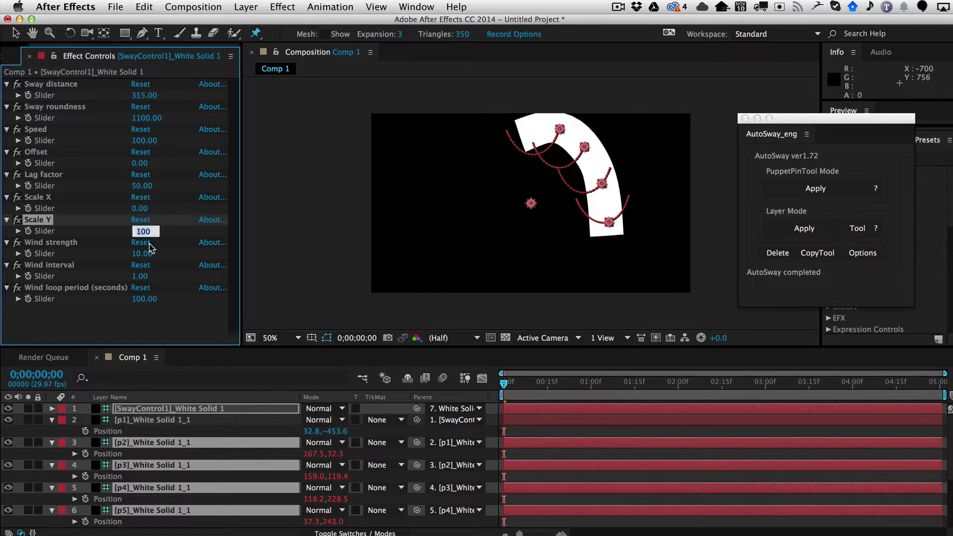
text(0)
key(Return)
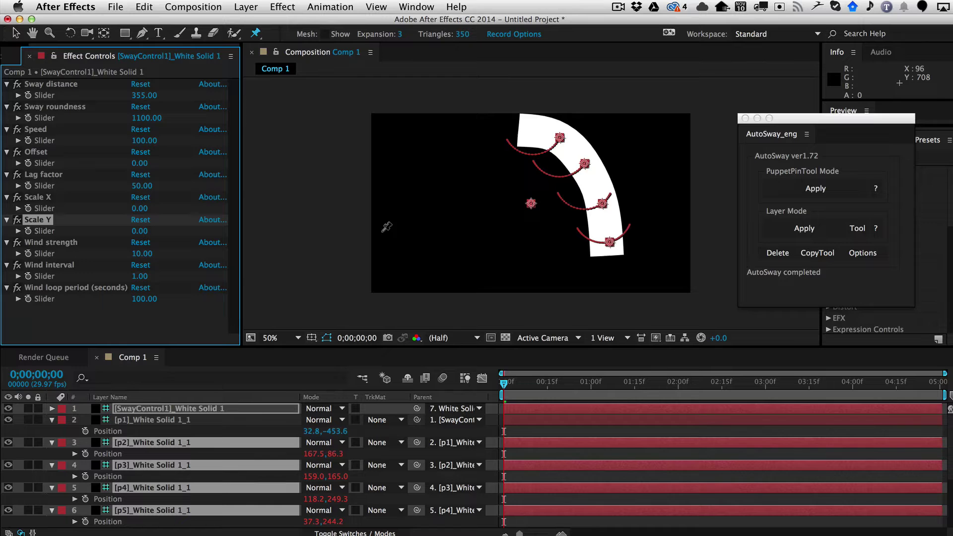
Step: Select the p1 through p5 pin layers and reveal their effects in the timeline
click(152, 419)
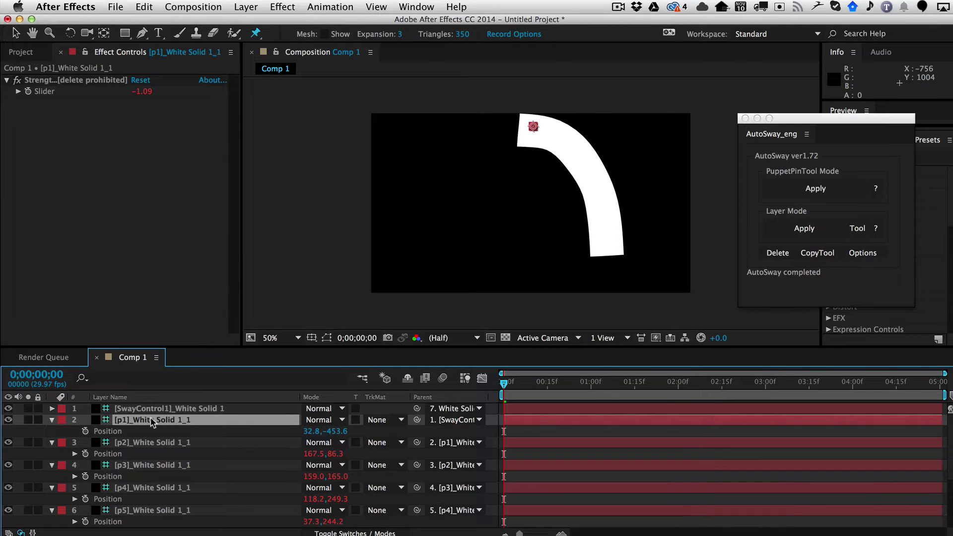
click(50, 420)
click(51, 421)
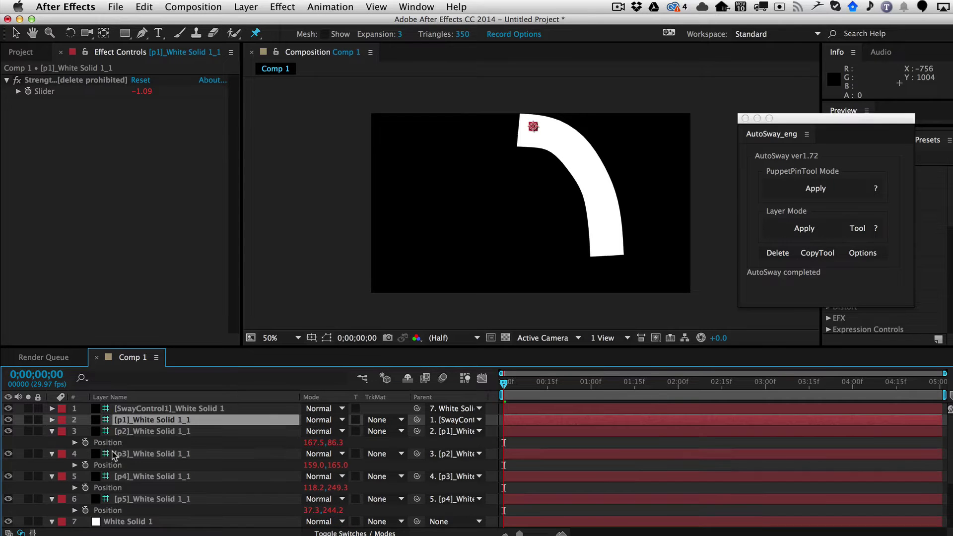
click(142, 431)
click(138, 499)
shift+click(153, 421)
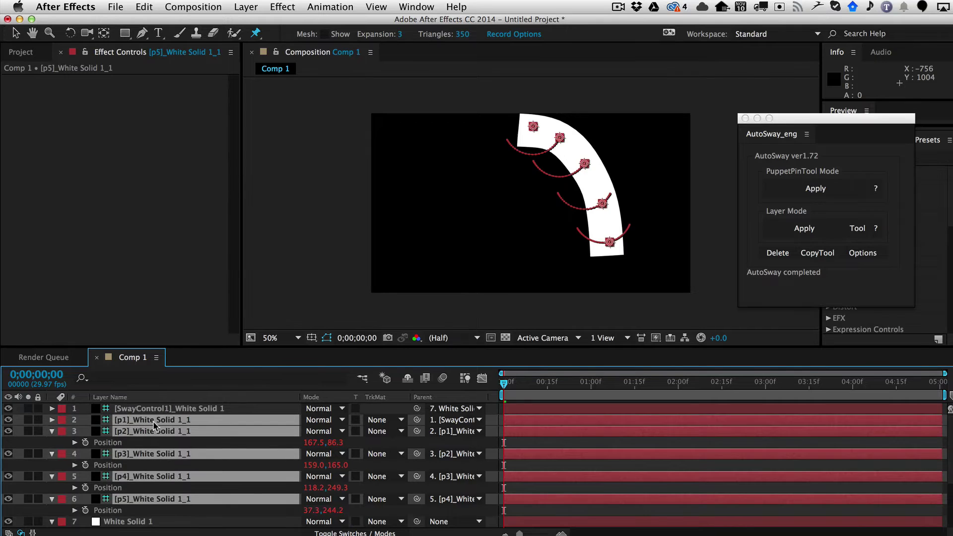
key(e)
Step: Reveal the expressions on p1's Strength of the wind effect and Rotation, and view its Slider in the Graph Editor
click(127, 433)
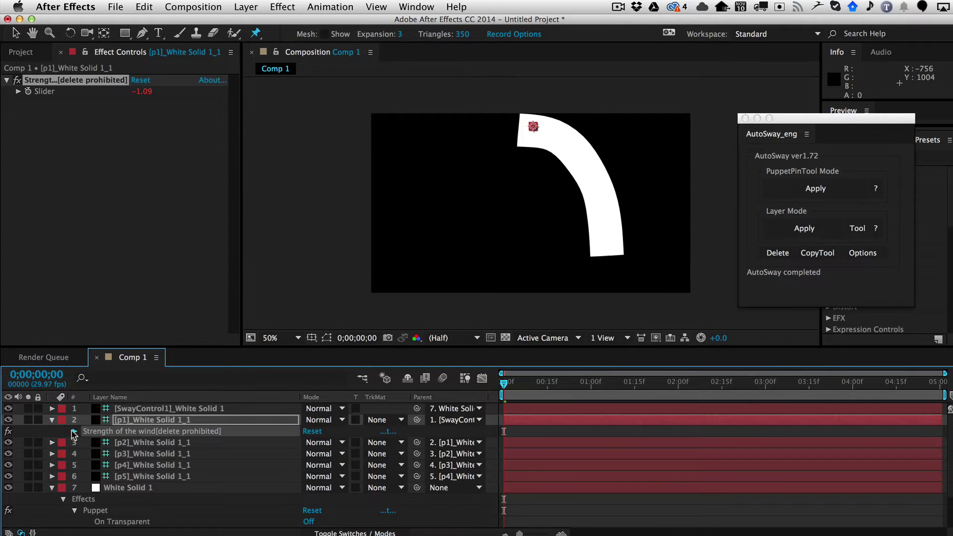
click(73, 432)
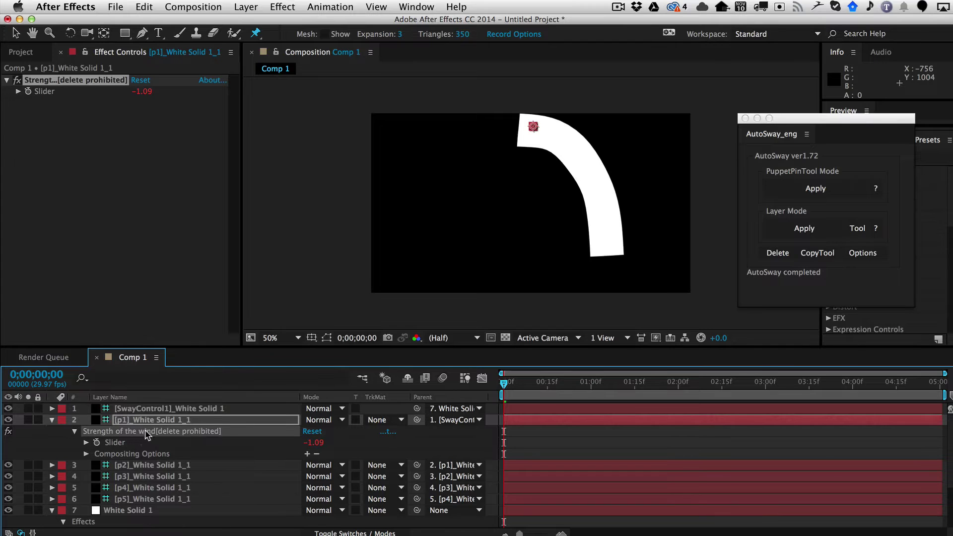
key(e)
key(e)
key(e)
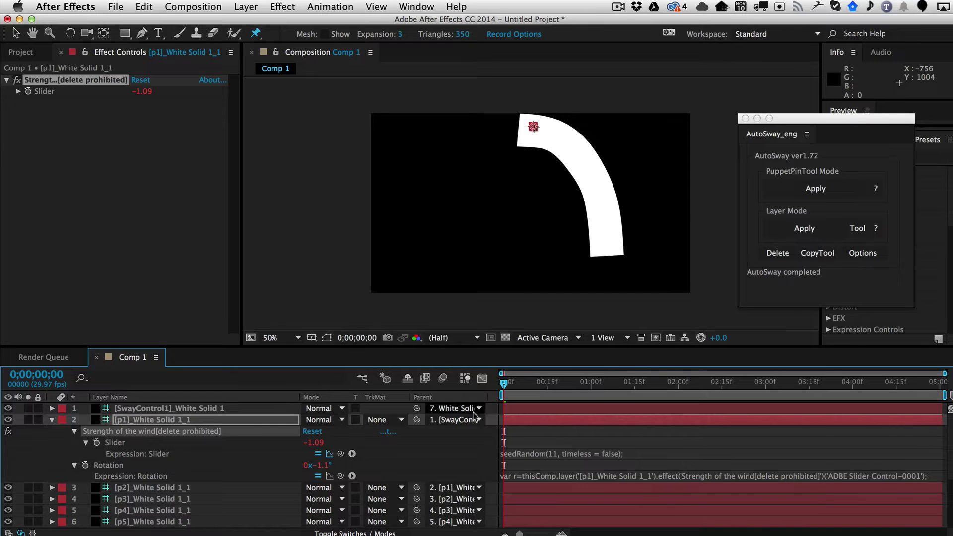
click(481, 379)
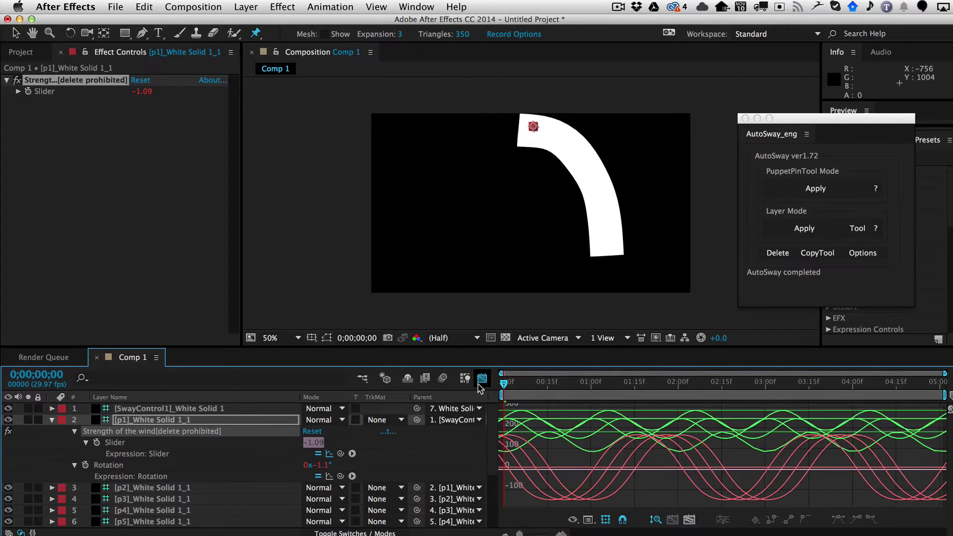
click(111, 442)
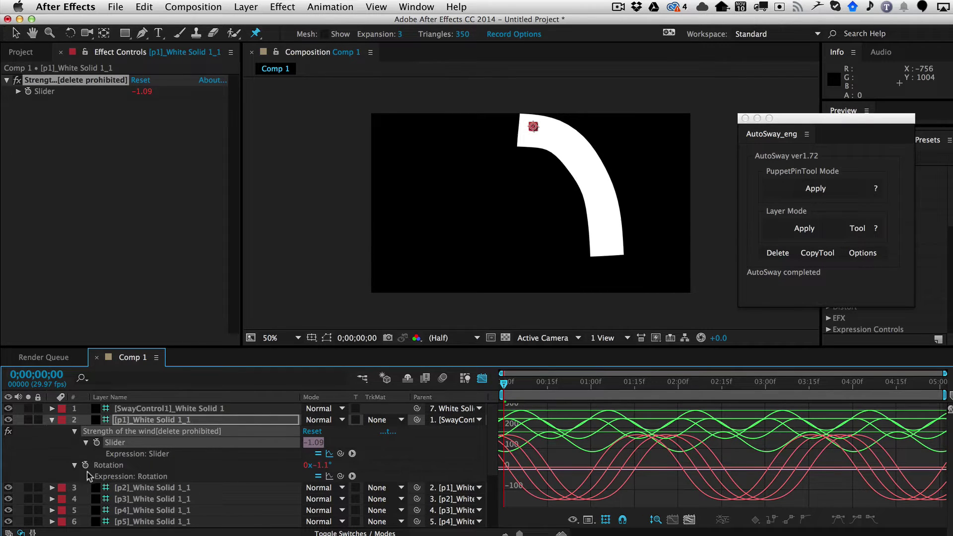
Step: Select the p2 through p5 pin layers and reveal their Position properties with the expressions
click(140, 488)
scroll(197, 501, down, 3)
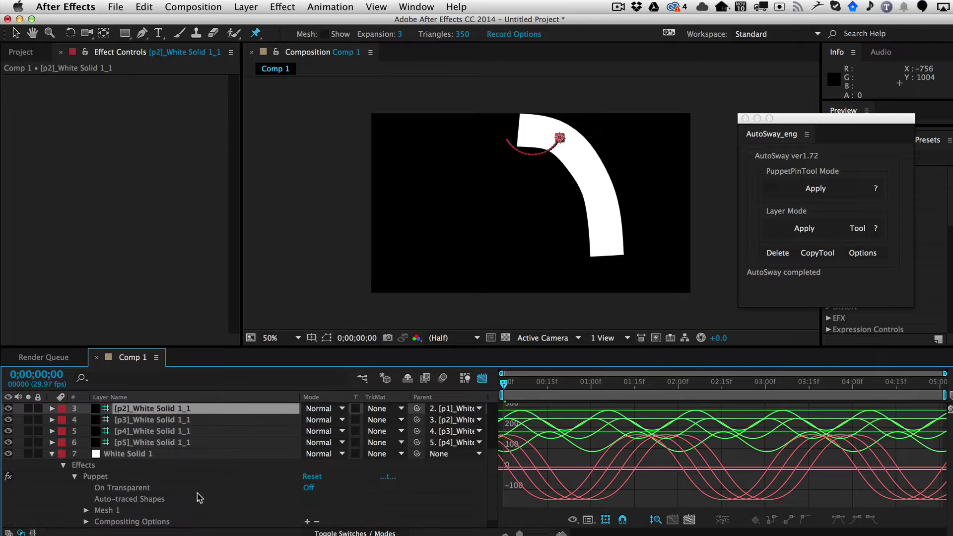
shift+click(170, 443)
key(p)
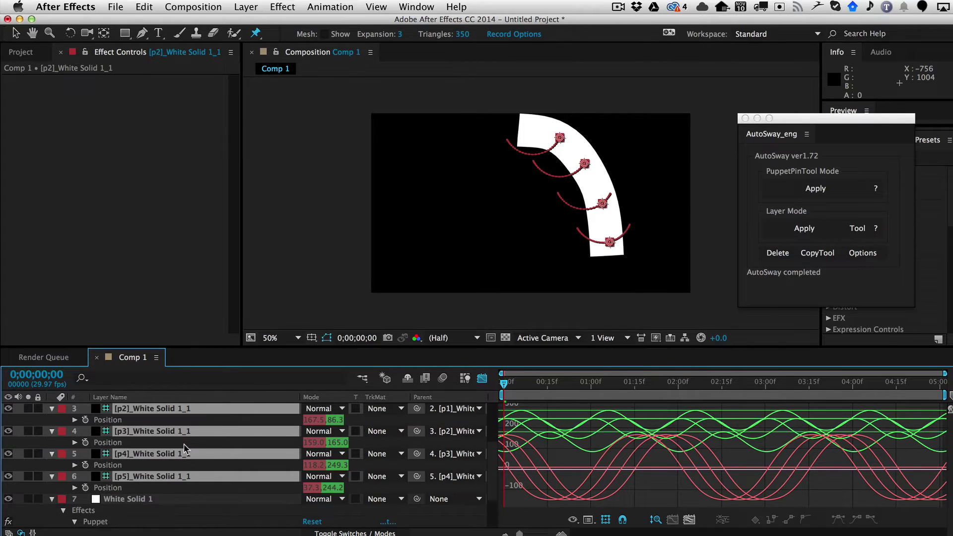
key(F2)
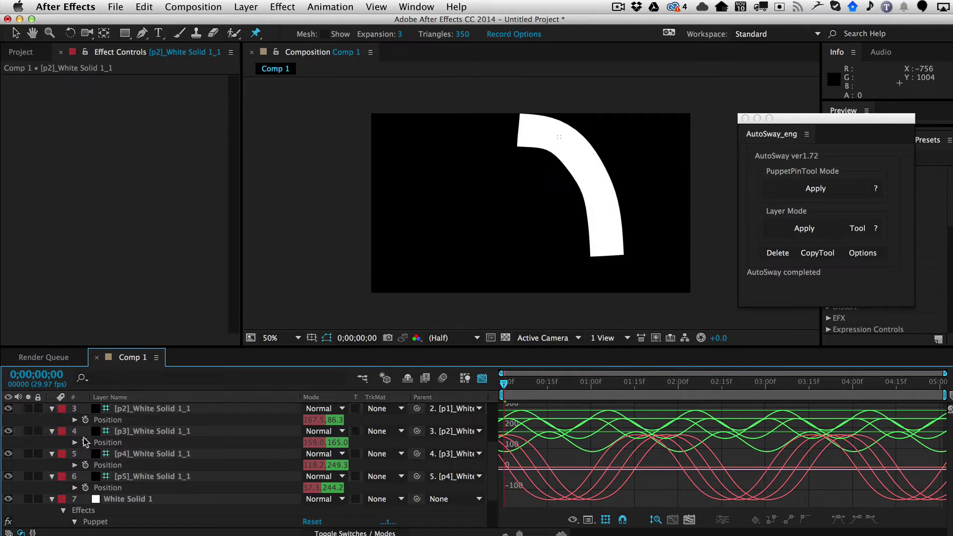
key(e)
key(e)
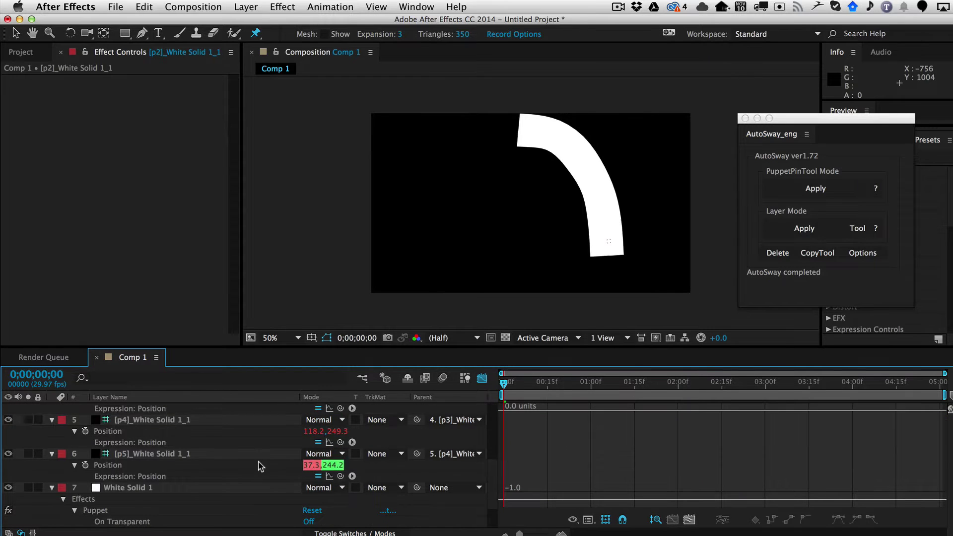
Step: With p1's wind Slider curve showing in the Graph Editor, set SwayControl1's Wind strength to 118 and Wind interval to 198
scroll(258, 467, up, 5)
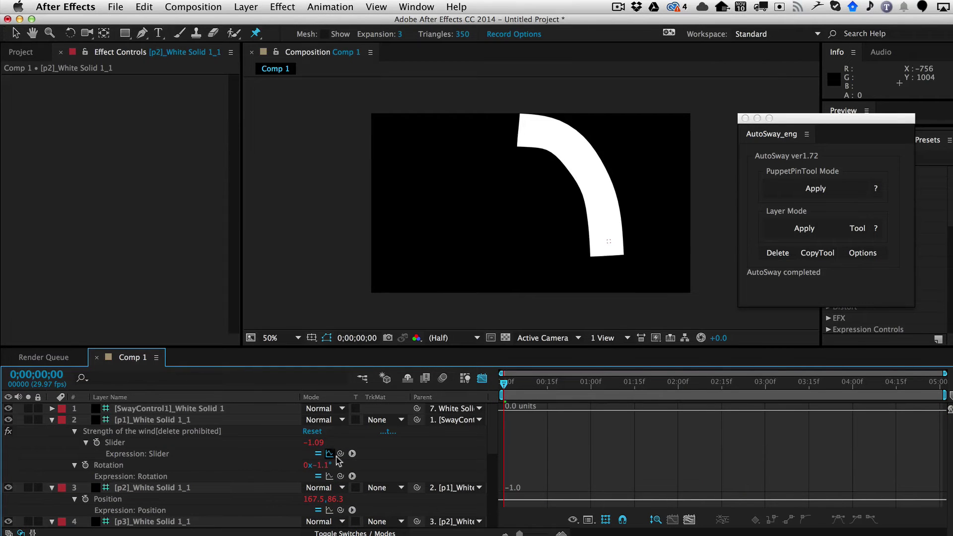
click(126, 443)
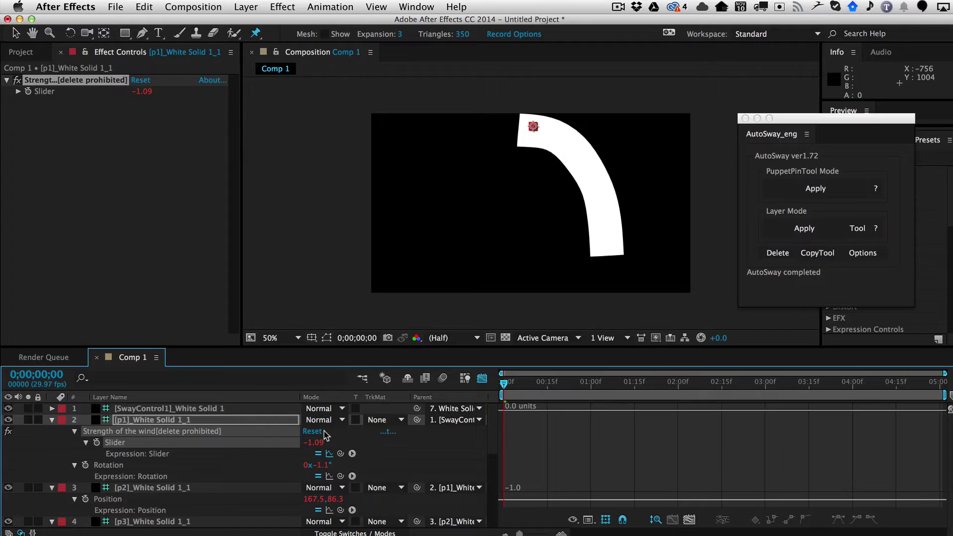
click(198, 408)
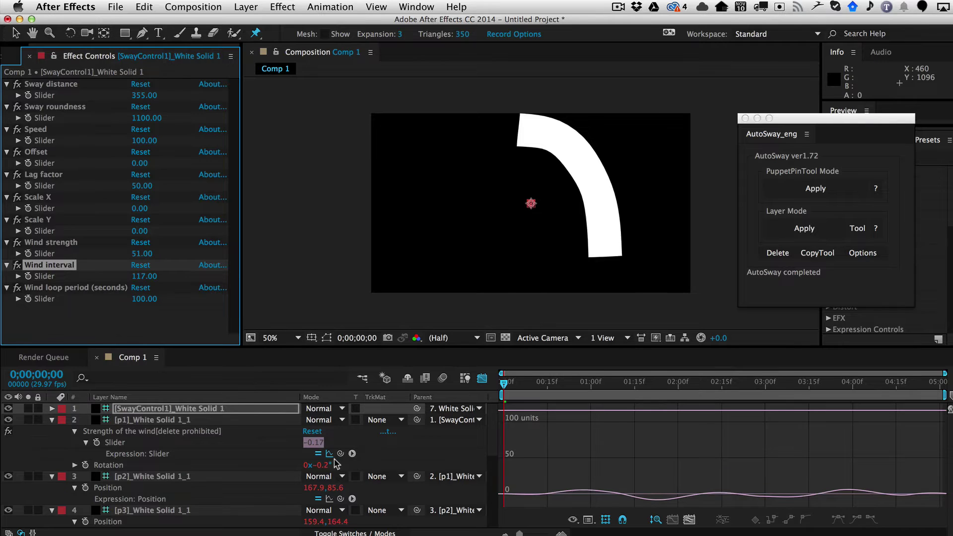
drag(145, 253, 578, 445)
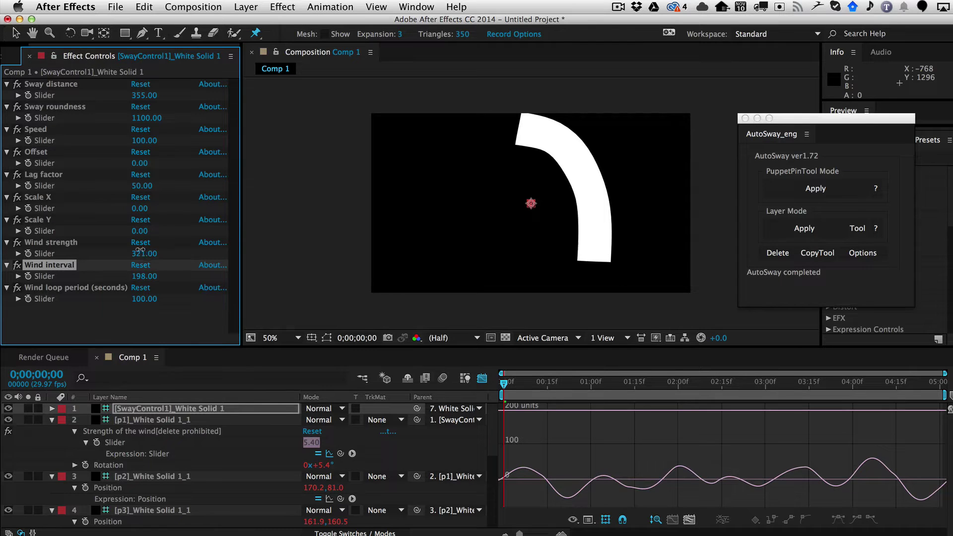
drag(141, 252, 104, 250)
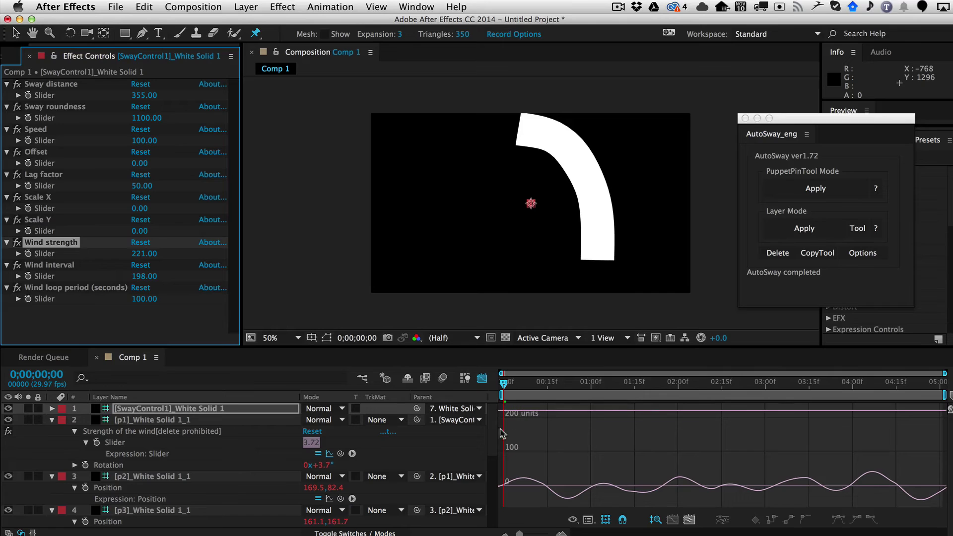
drag(128, 255, 77, 255)
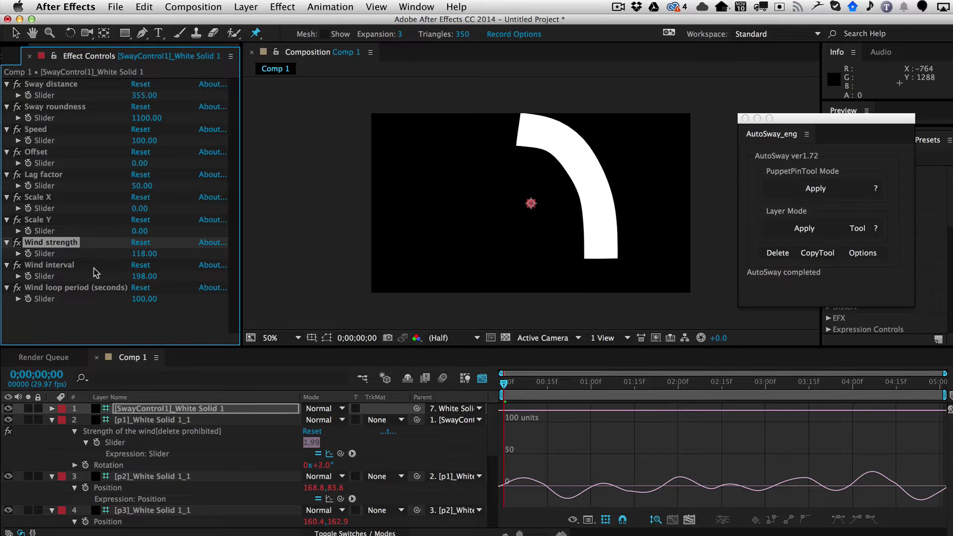
Step: Set SwayControl1's Wind loop period to 1 second and reduce the Wind strength to 108
mouse_move(510, 486)
click(145, 299)
text(1)
key(Return)
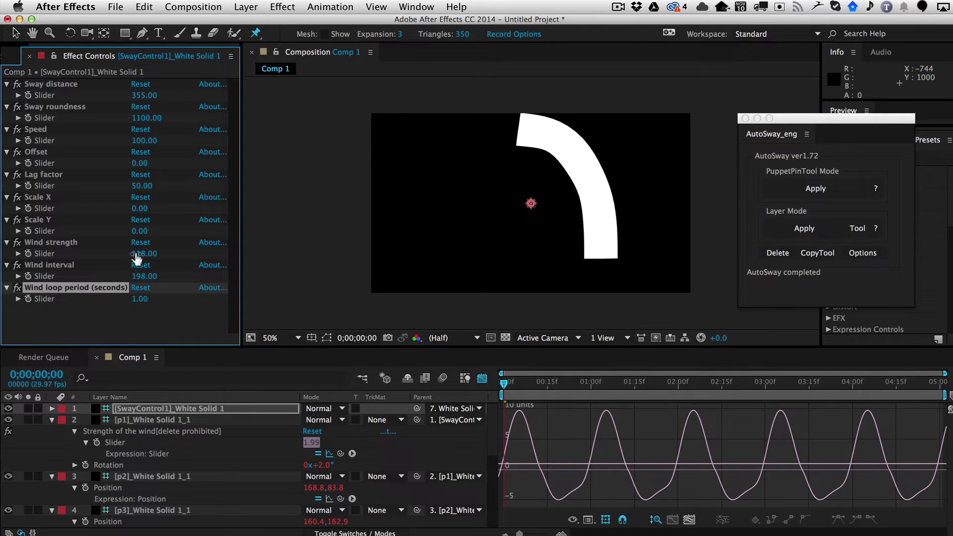
drag(138, 276, 139, 254)
Step: Set the Wind loop period to 2 seconds and examine how p1's wind curve repeats in the Graph Editor
click(147, 299)
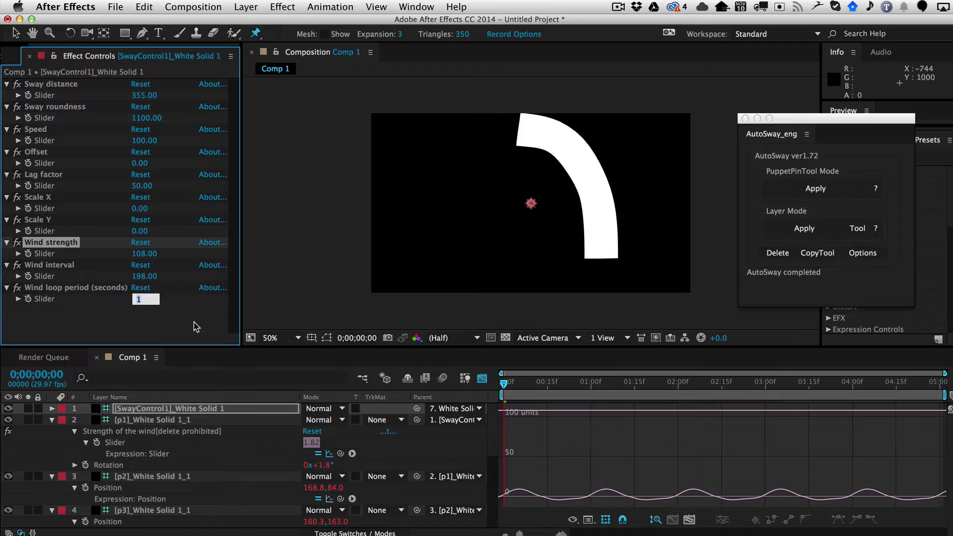
text(2)
key(Return)
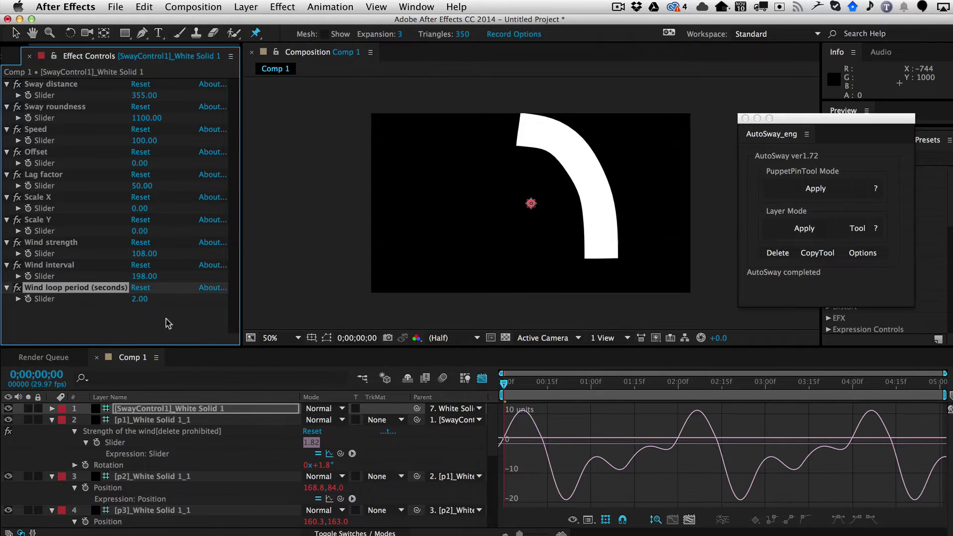
mouse_move(754, 422)
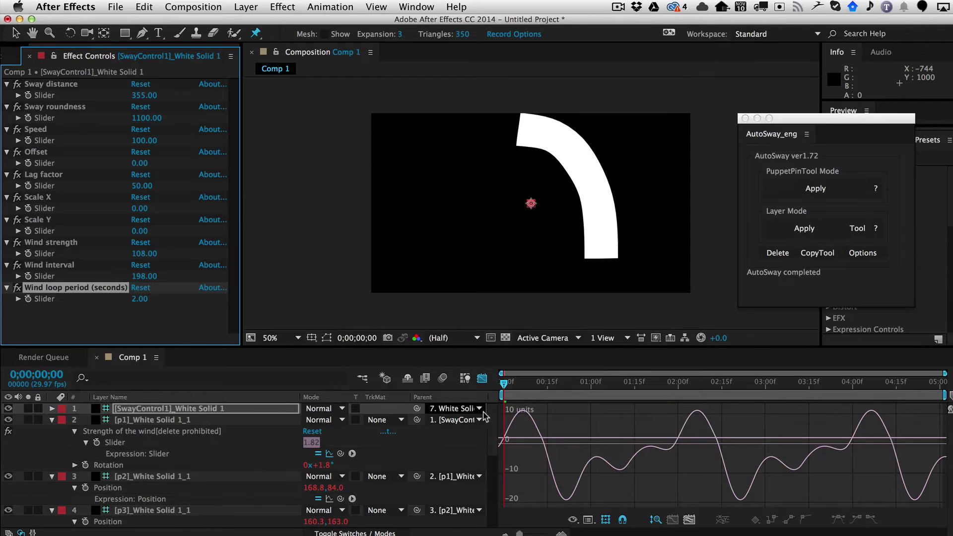
mouse_move(591, 440)
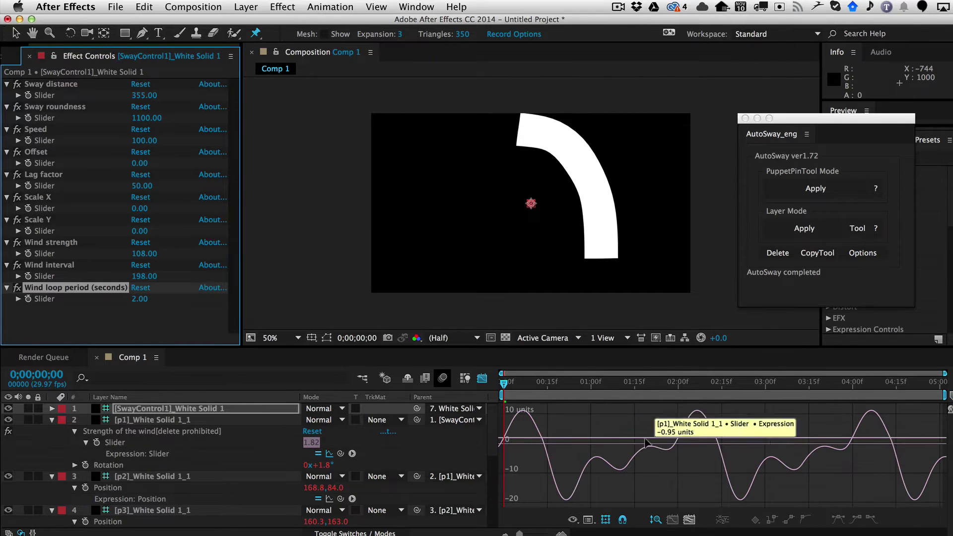
mouse_move(851, 428)
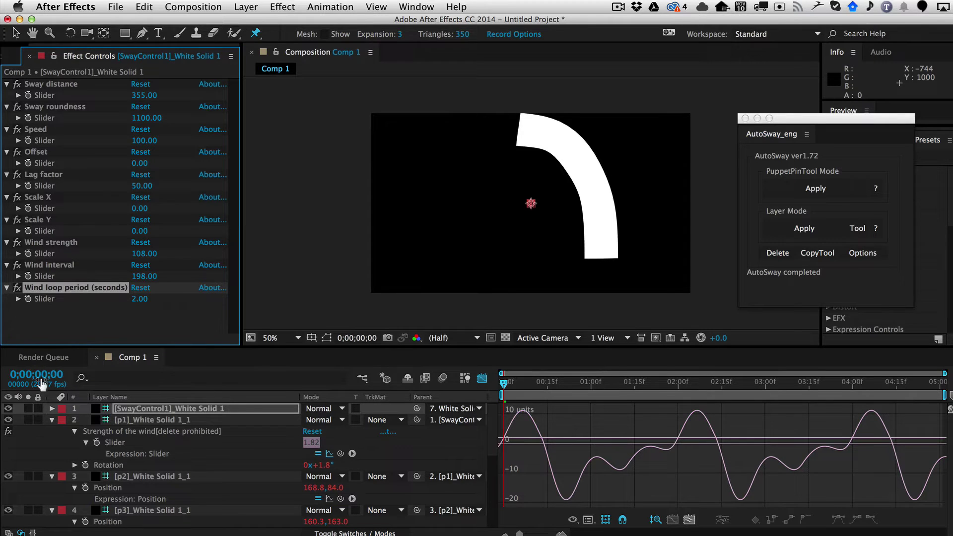
Step: Collapse the pin layers' properties and delete all layers from Comp 1, dismissing the expression warnings
click(52, 420)
key(super+a)
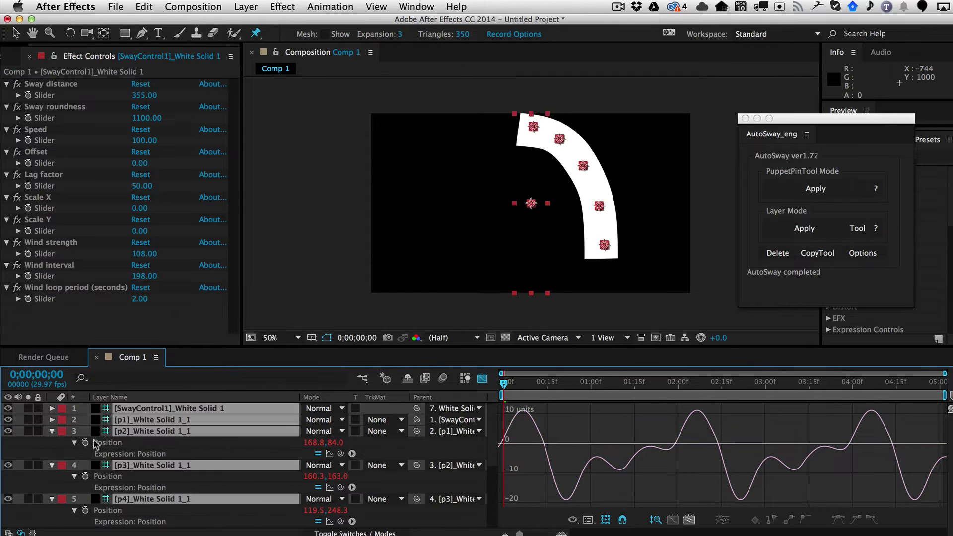
click(51, 431)
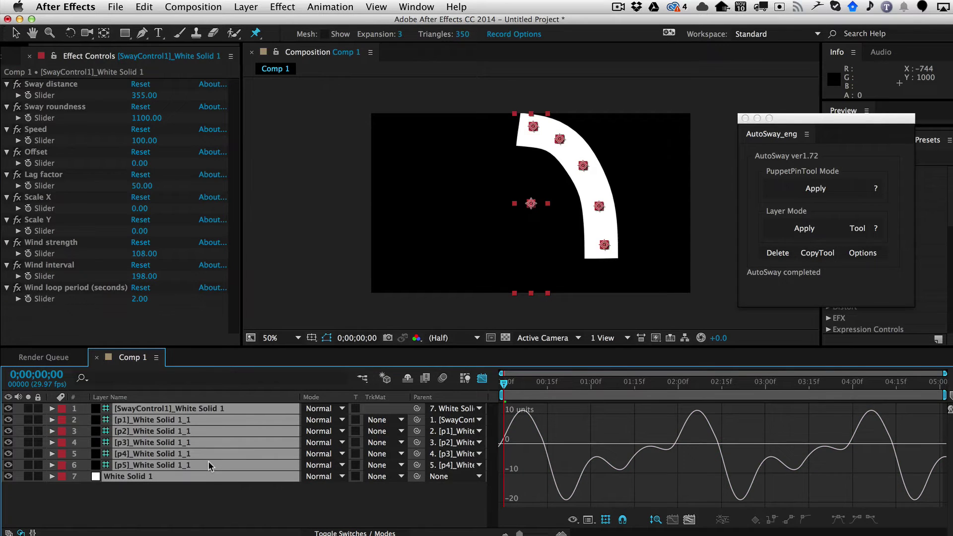
key(Delete)
click(655, 312)
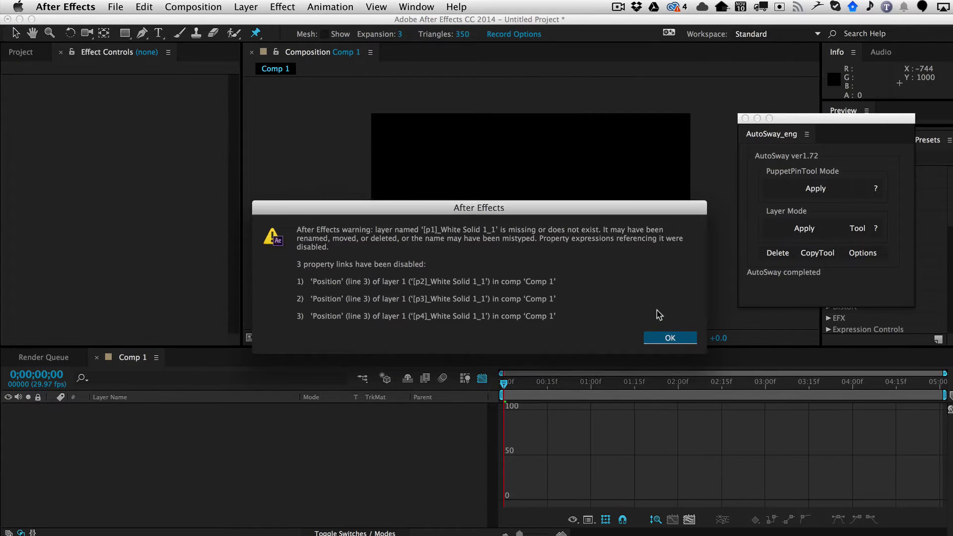
click(670, 340)
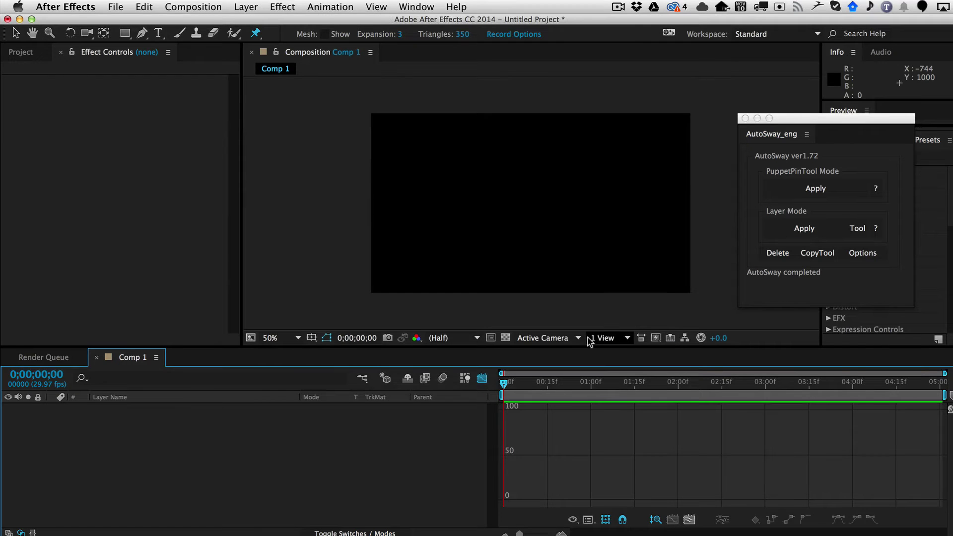
click(768, 254)
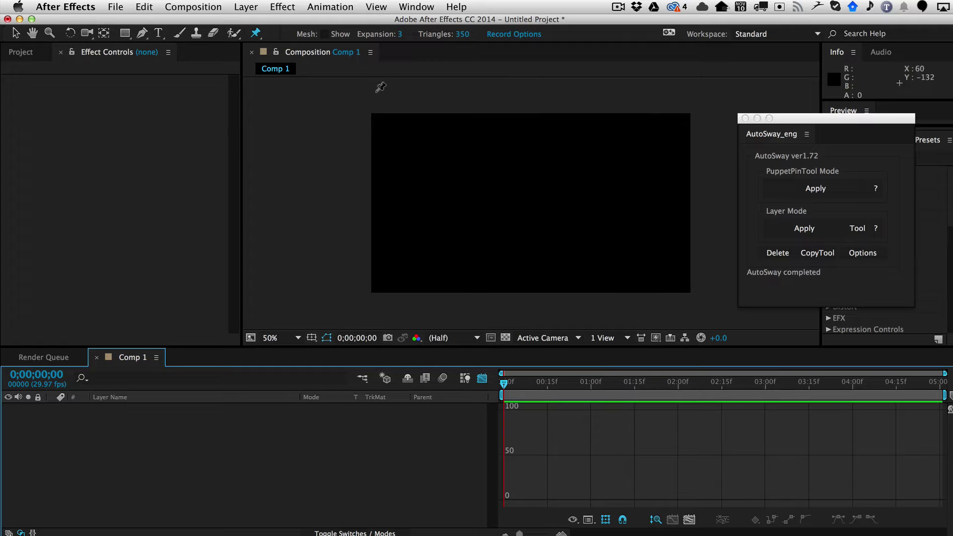
Step: Create a white solid named White Solid 2 at comp size, 1920 x 1080 px
key(super+y)
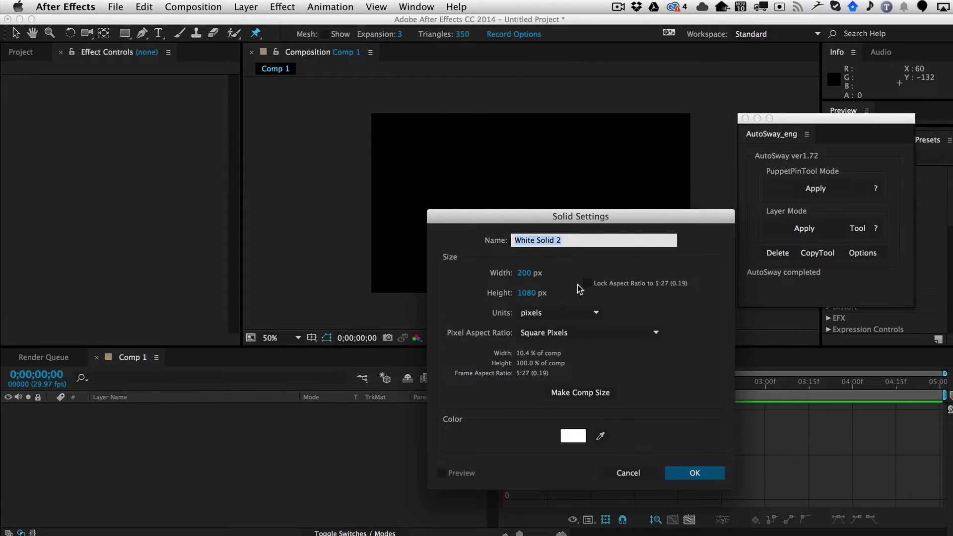
click(577, 396)
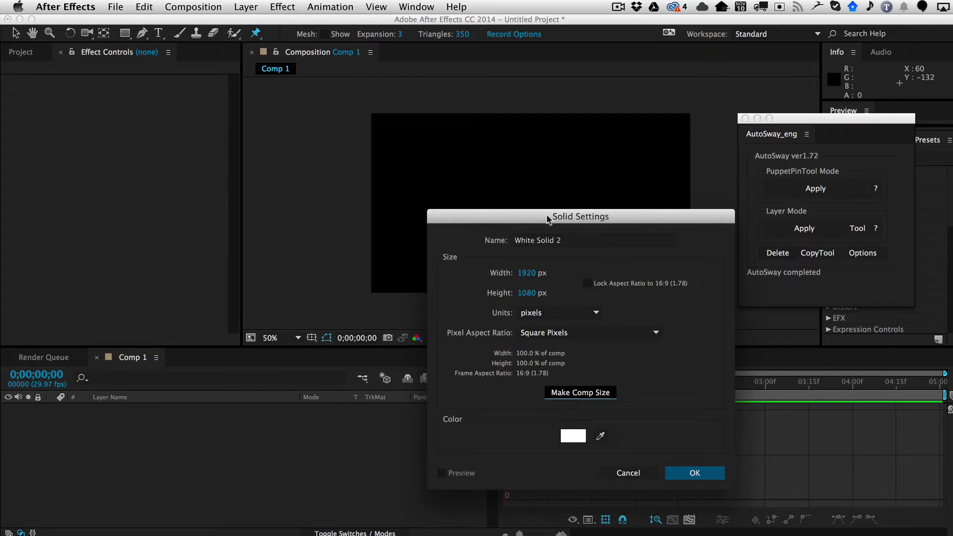
click(713, 472)
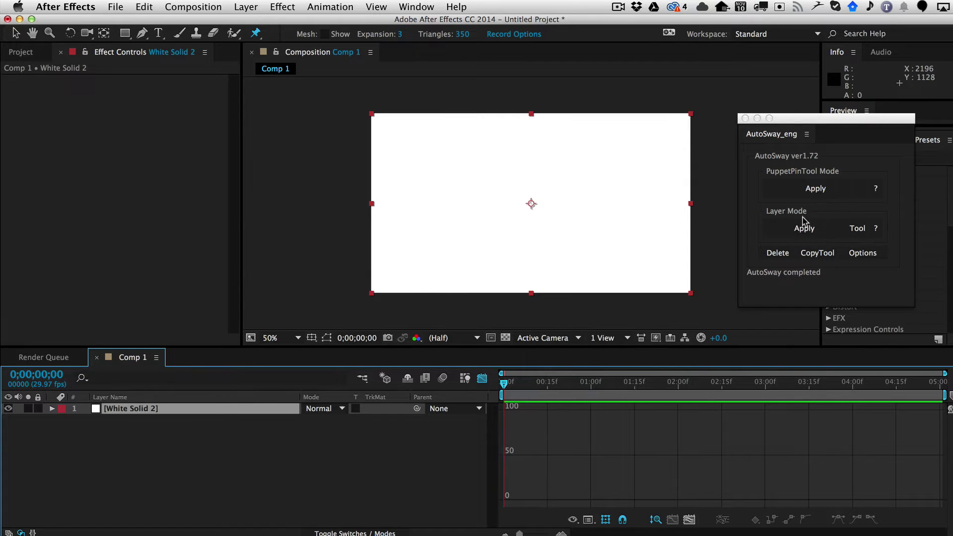
Step: Split White Solid 2 with the AutoSway Tool using 3 divisions, Horizontal division and the middle center point
click(857, 230)
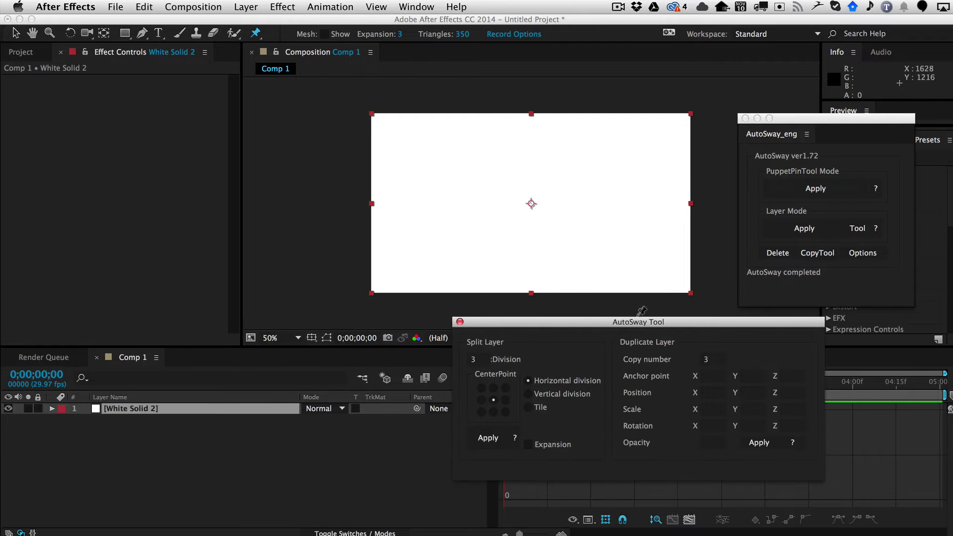
drag(696, 325, 611, 297)
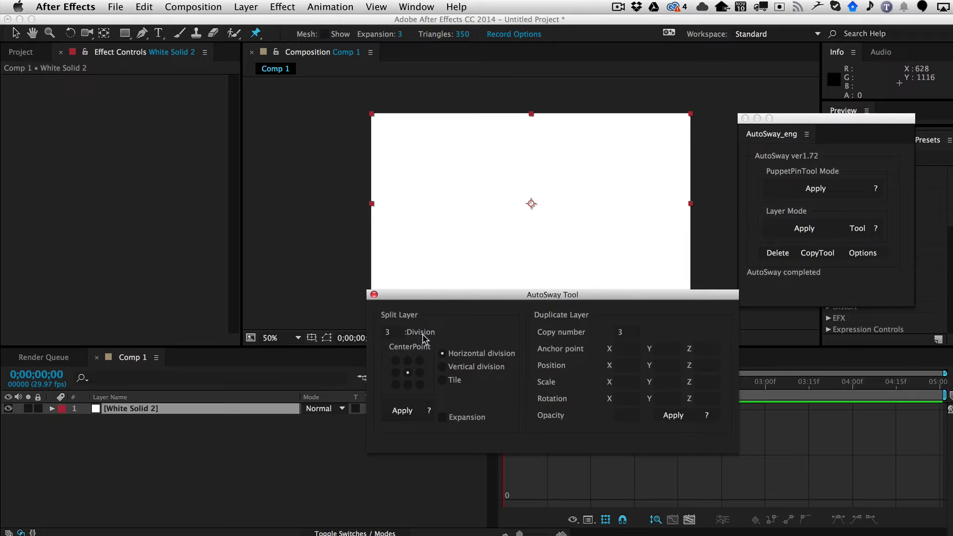
double_click(387, 334)
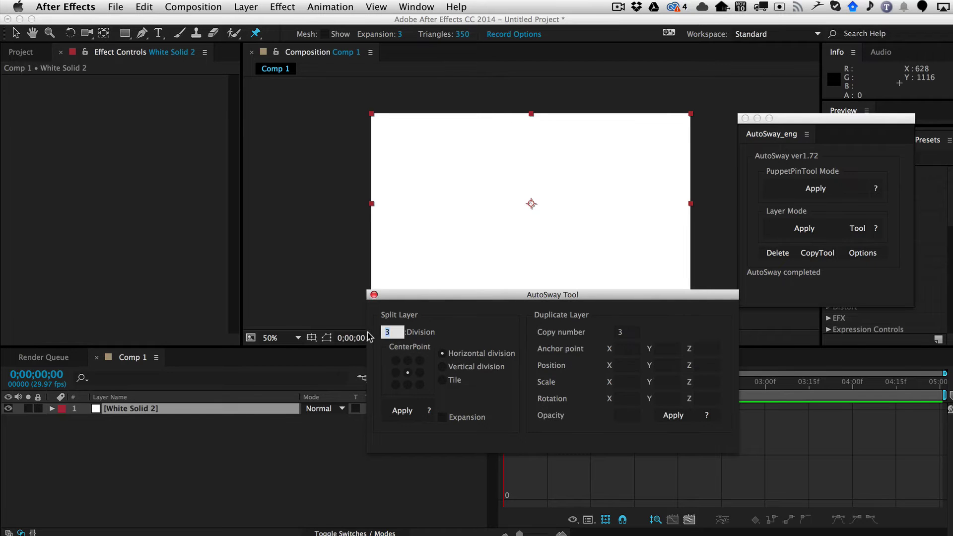
click(442, 353)
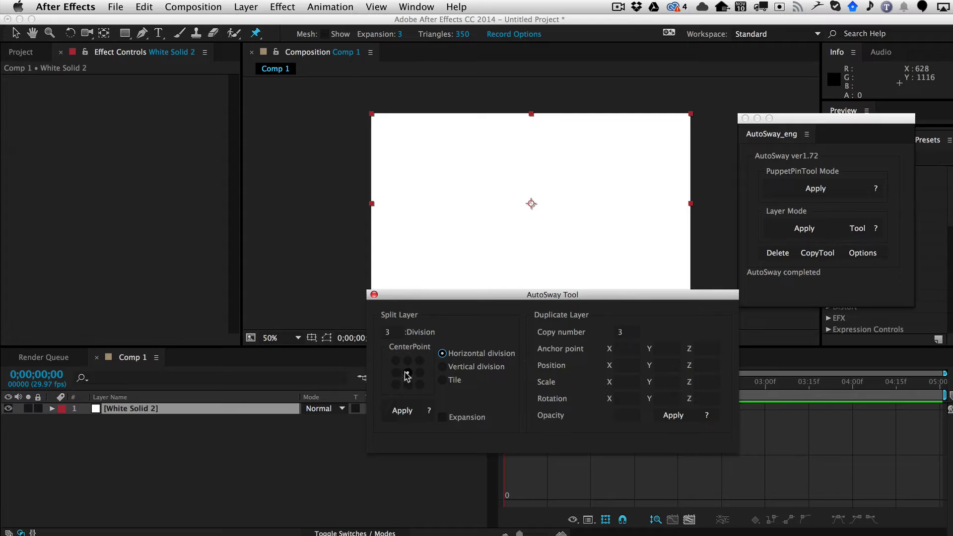
click(402, 412)
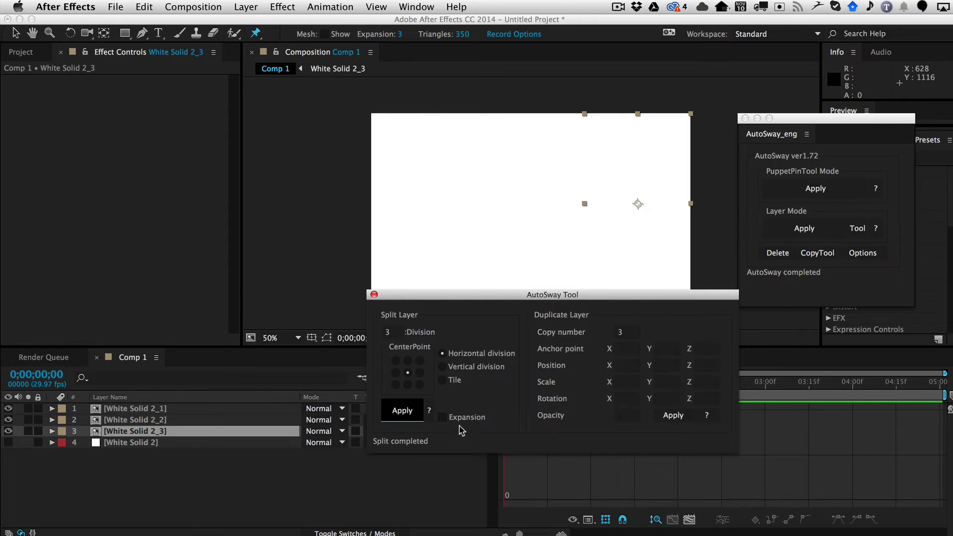
click(374, 295)
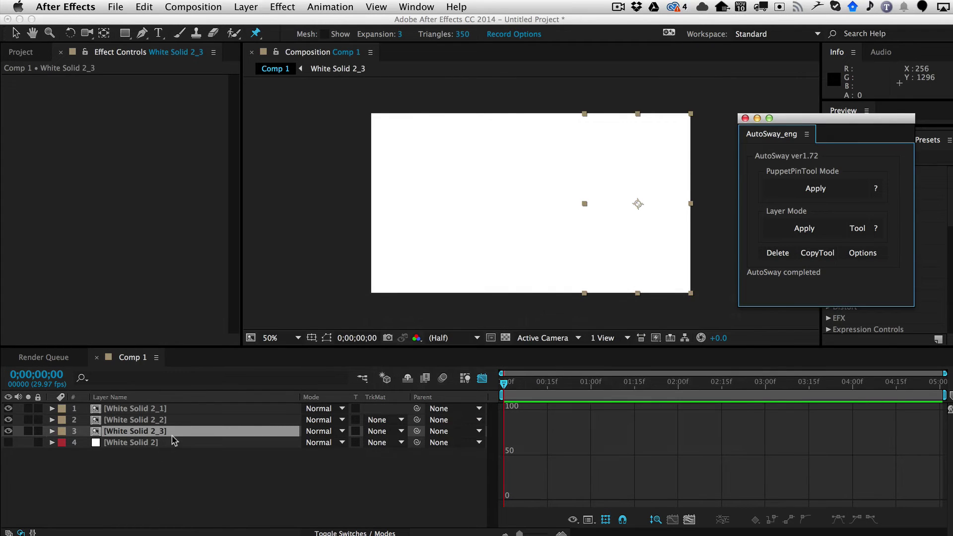
Step: Switch the timeline to layer bars and select the three split pieces singly and together to examine their bounds
click(162, 409)
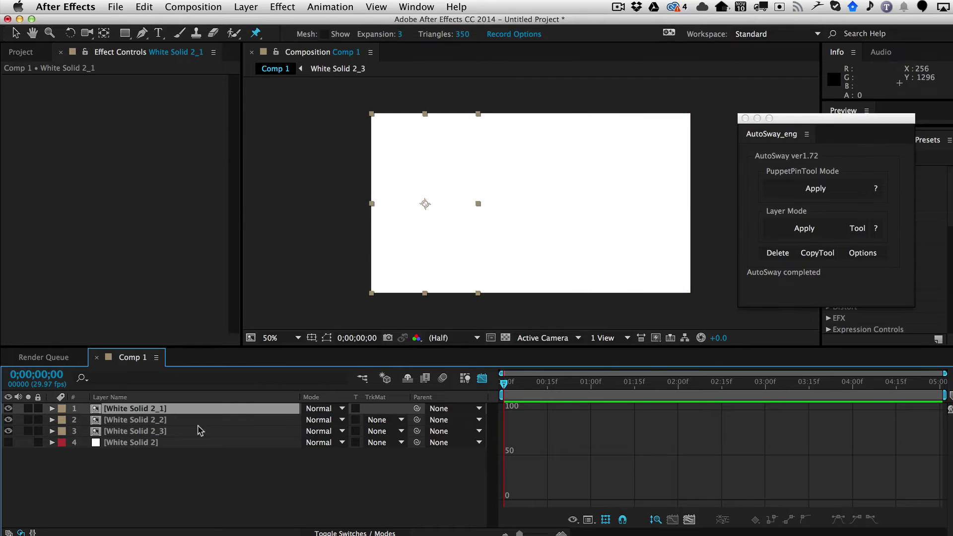
click(482, 378)
click(172, 420)
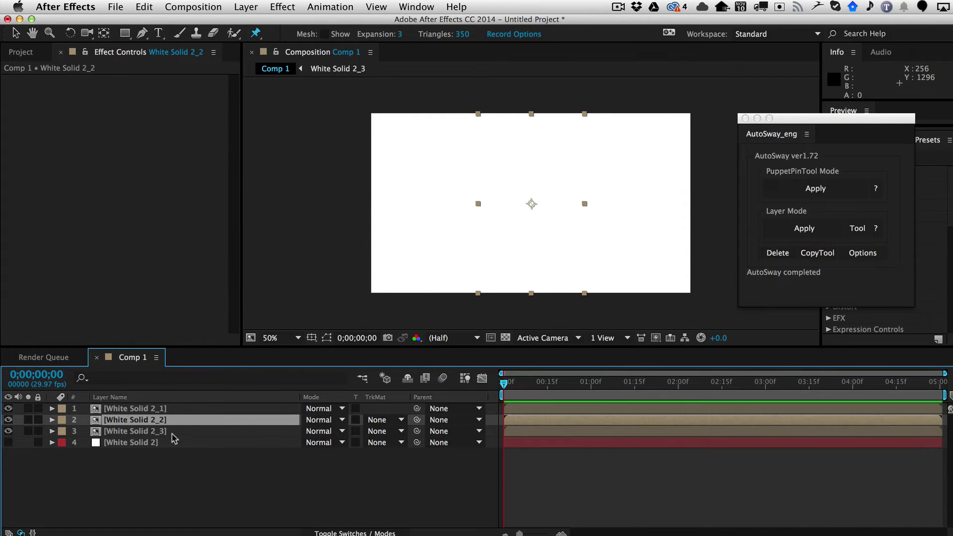
click(170, 408)
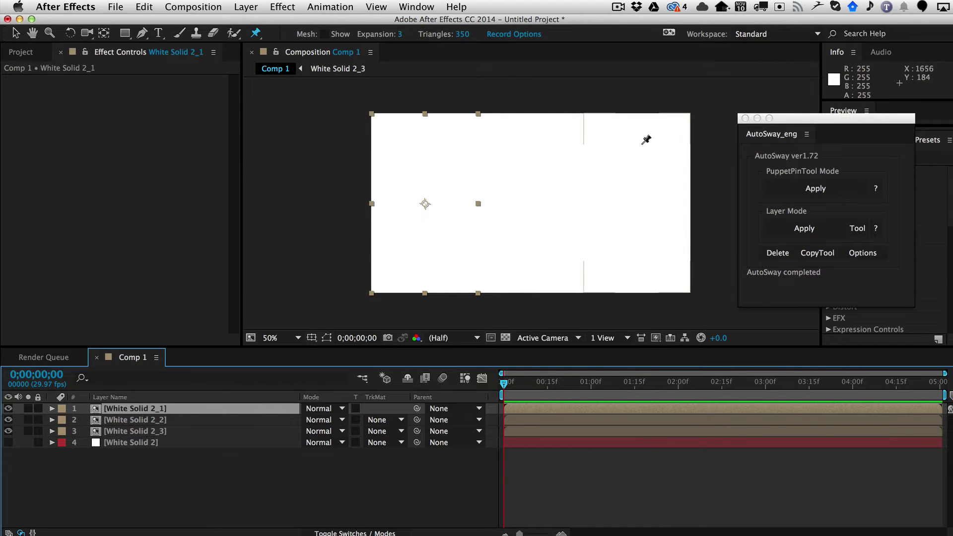
shift+click(149, 430)
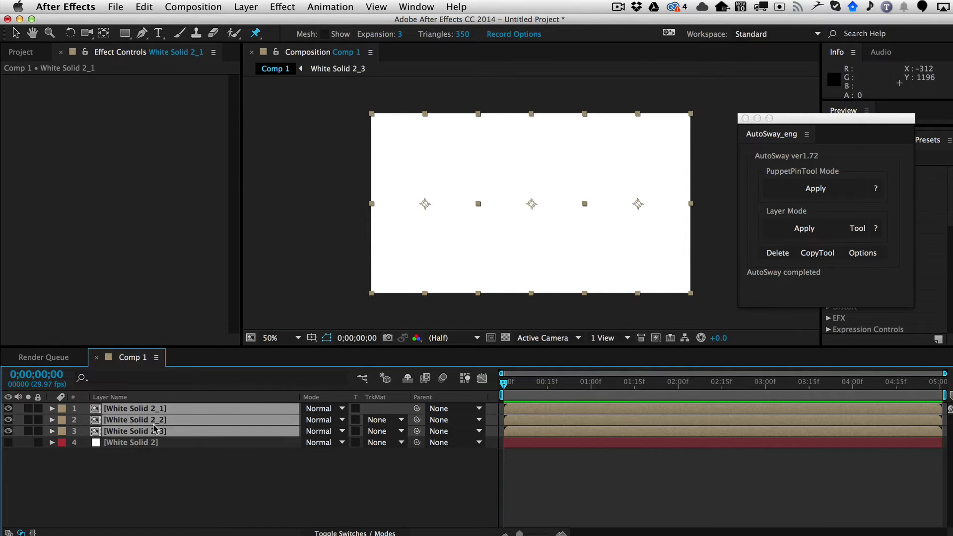
click(165, 489)
click(161, 408)
shift+click(153, 431)
Step: Undo the horizontal layer split and split White Solid 2 with 3 divisions using Vertical division instead
click(144, 6)
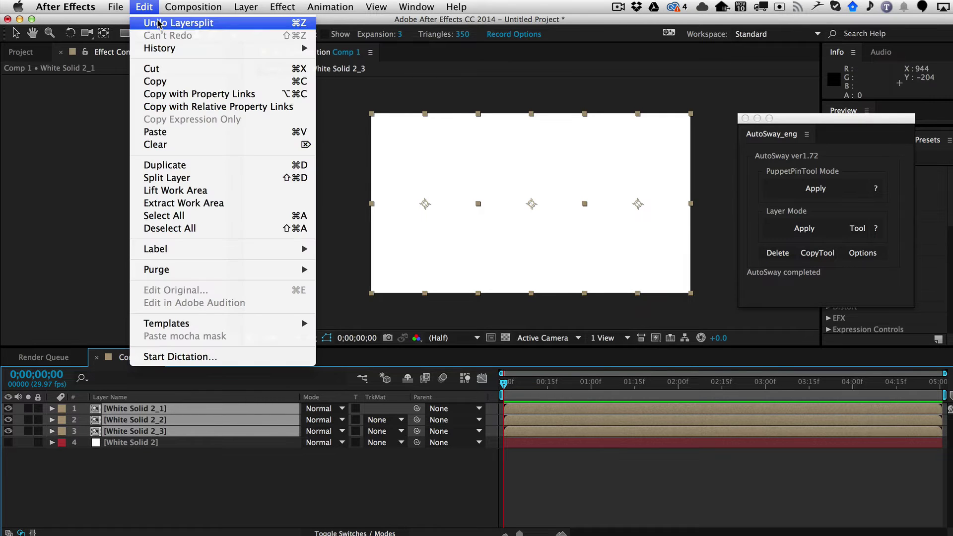
click(159, 24)
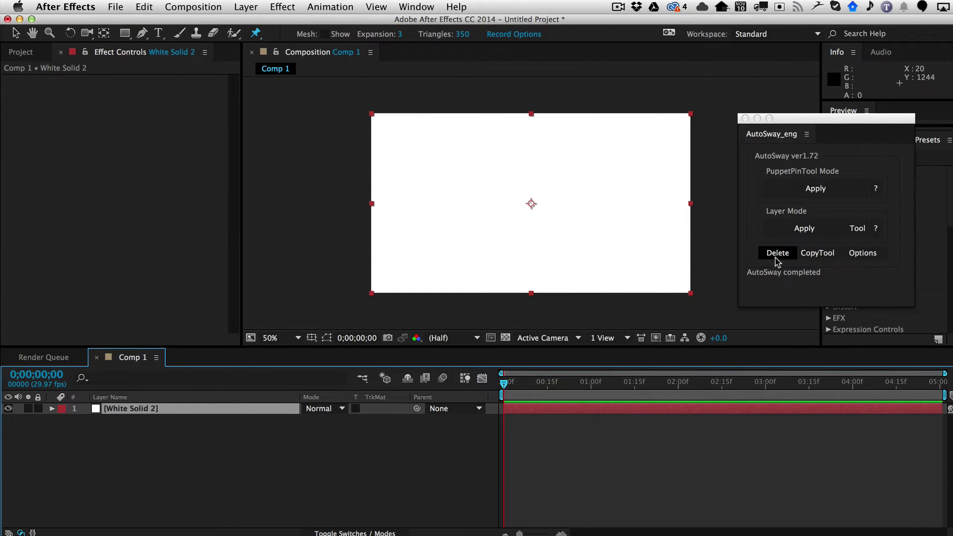
click(863, 228)
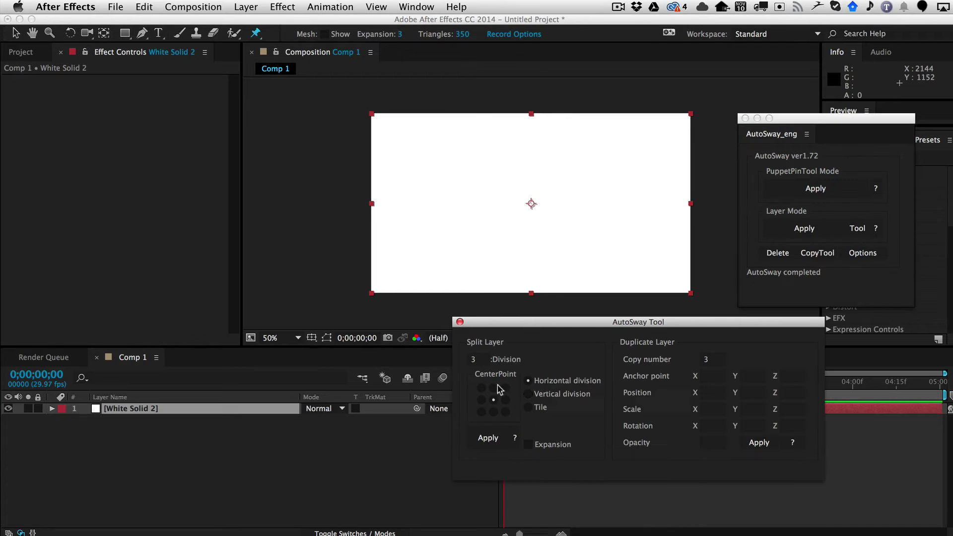
click(489, 438)
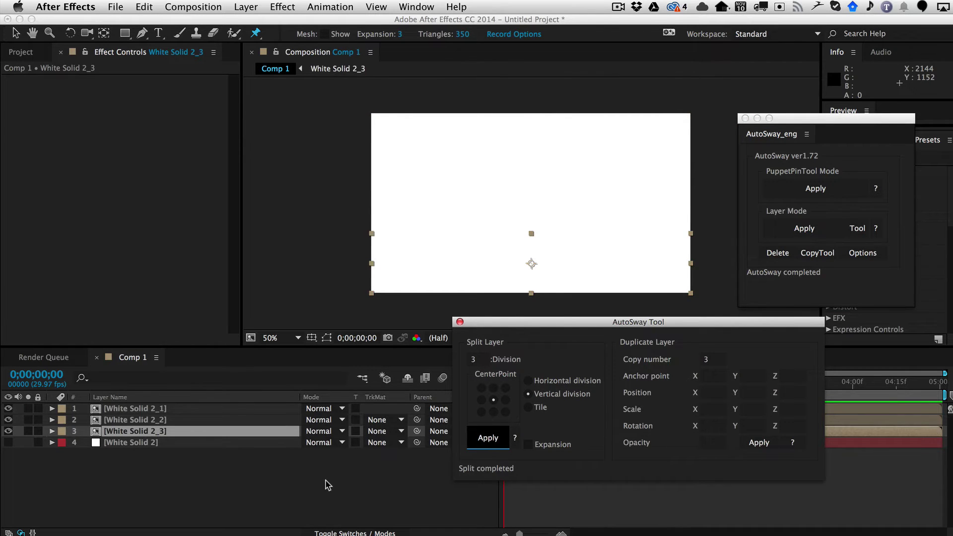
click(459, 322)
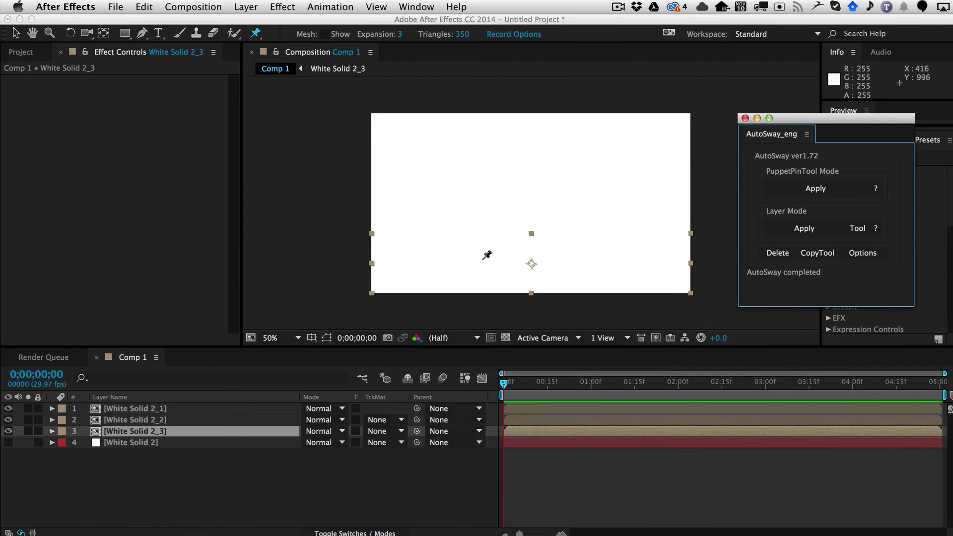
Step: Select White Solid 2_1 alone and together with White Solid 2_2 and White Solid 2_3 to examine the bounds of the vertical division
click(161, 411)
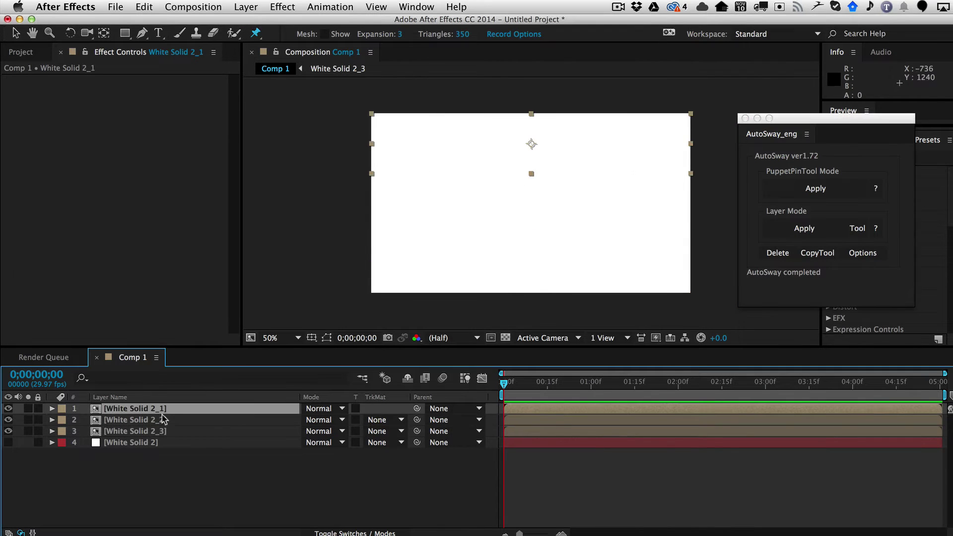
shift+click(164, 421)
shift+click(162, 434)
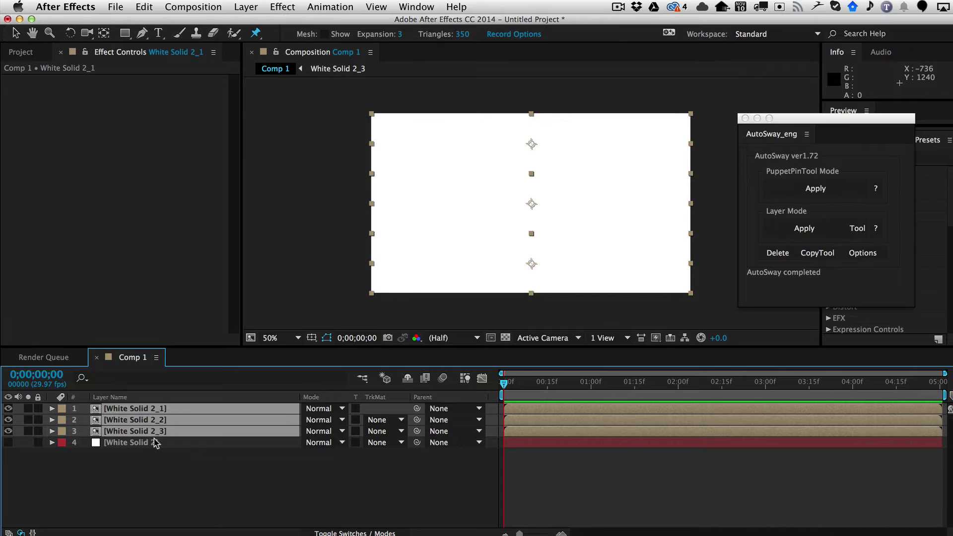
click(163, 474)
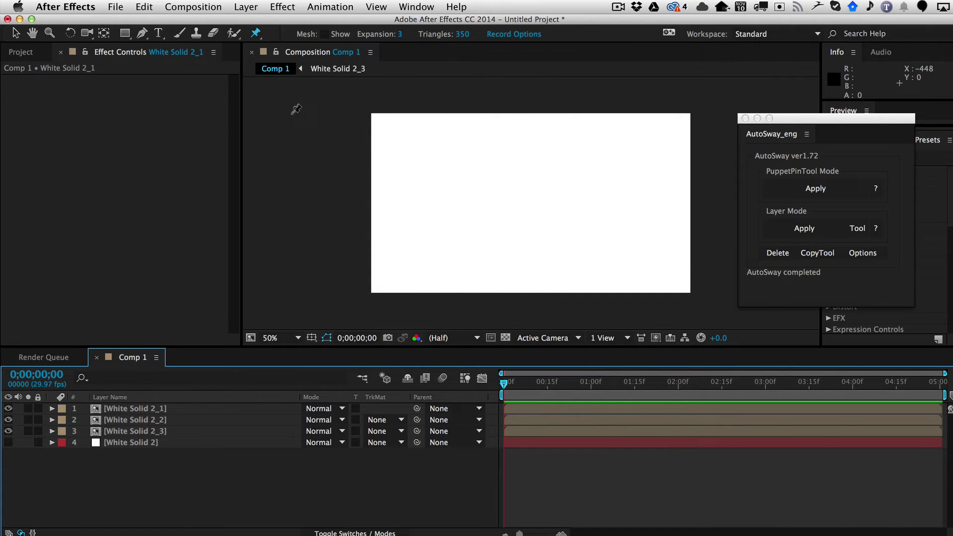
Step: Apply Layer Mode AutoSway to the split layers selected from White Solid 2_1 to White Solid 2_3, and preview the sway
click(16, 33)
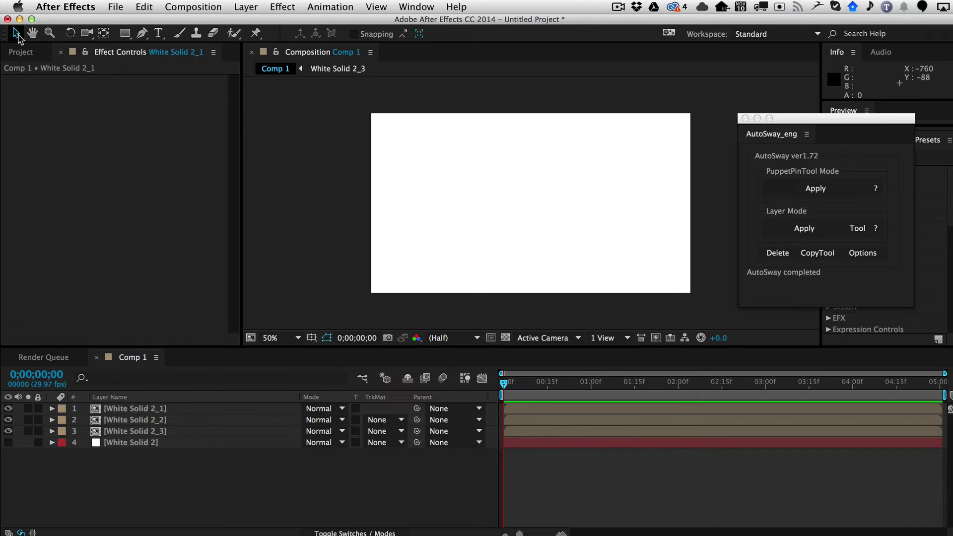
click(605, 141)
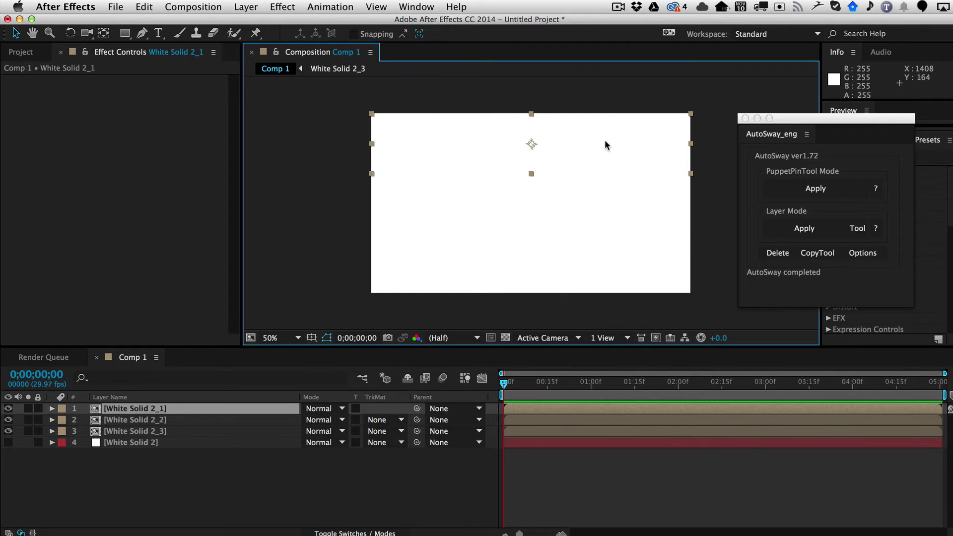
shift+click(178, 431)
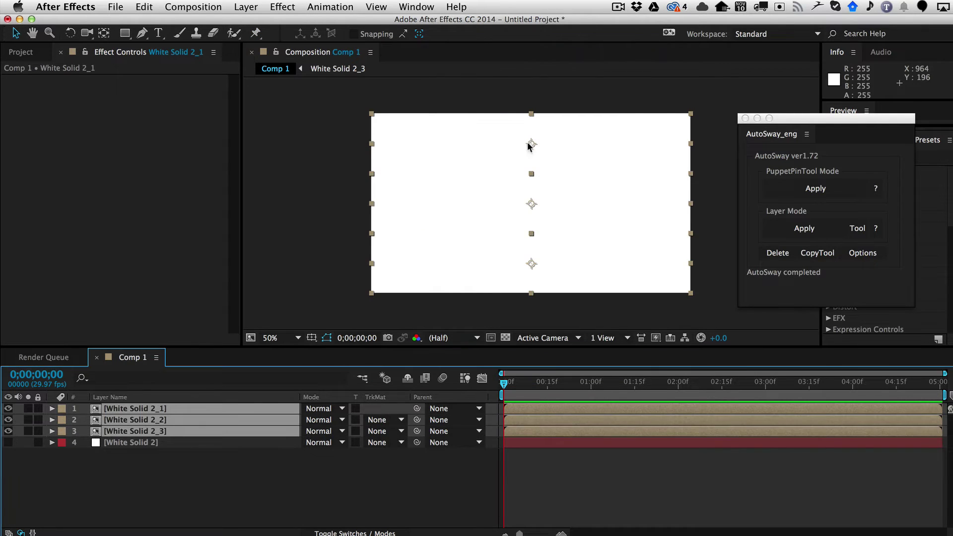
click(813, 227)
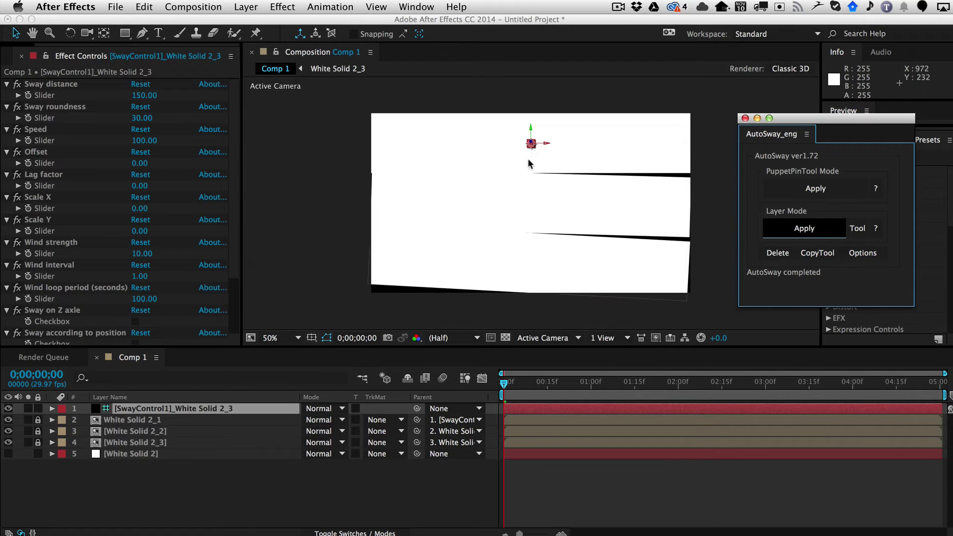
drag(905, 122, 876, 149)
key(KP_0)
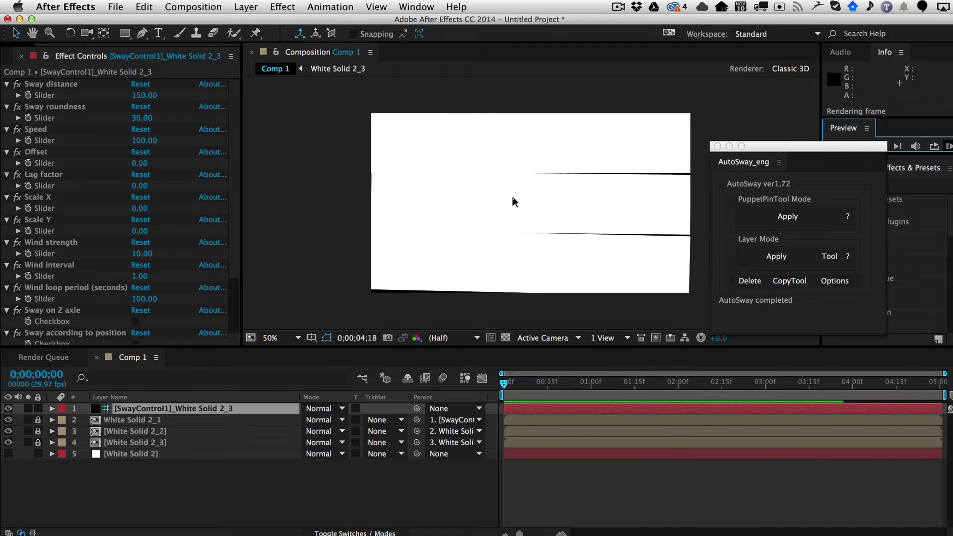
click(526, 144)
Step: Undo AutoSway and reapply it in Layer Mode with the layers selected in reverse order, from White Solid 2_3 to White Solid 2_1
click(145, 7)
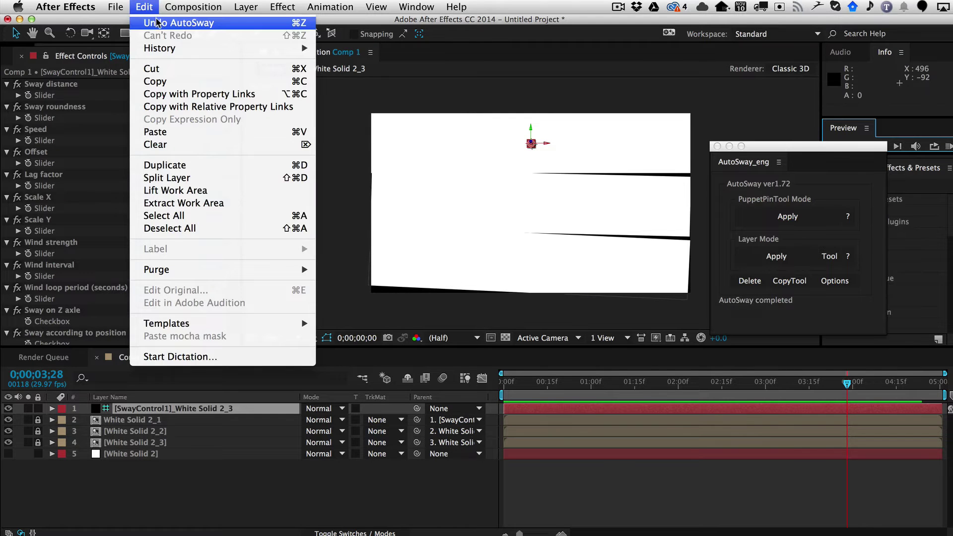
click(158, 23)
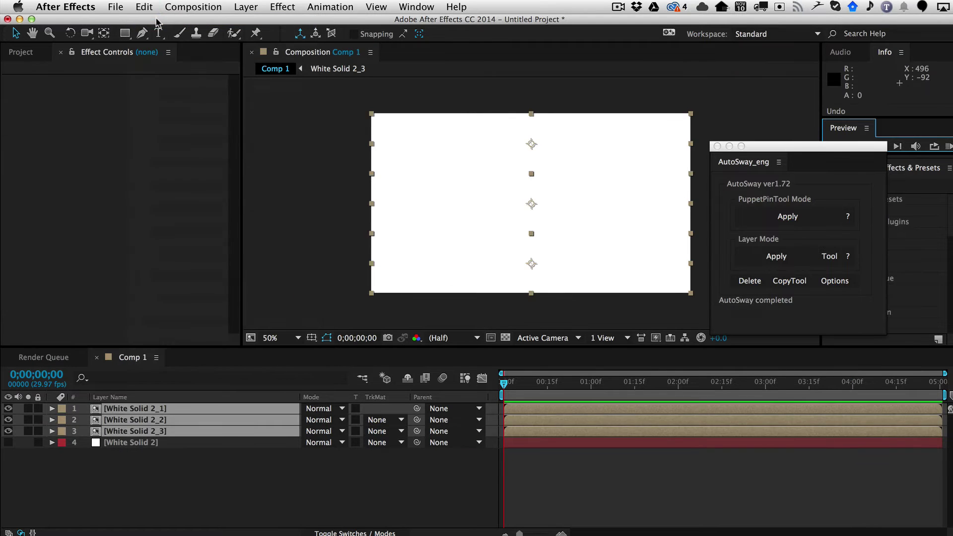
click(158, 431)
shift+click(151, 410)
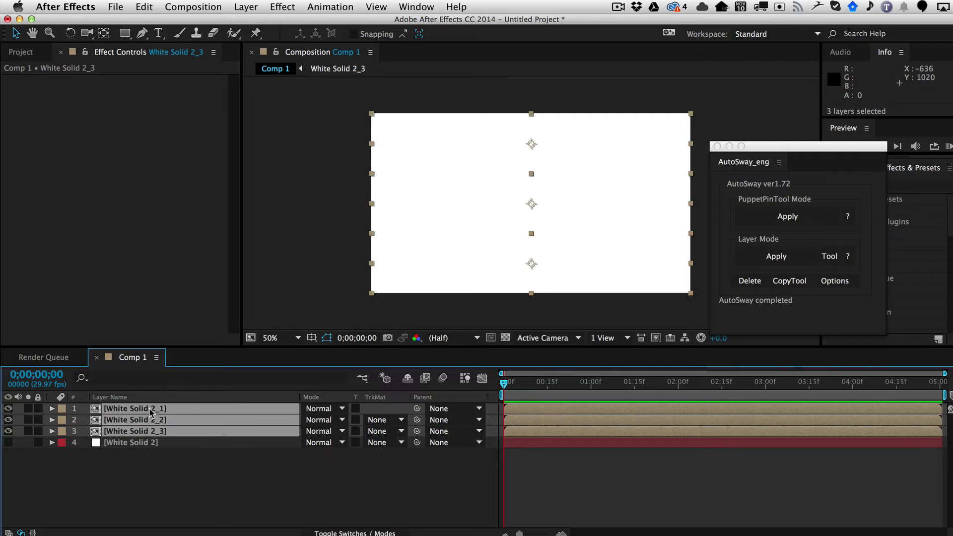
click(809, 221)
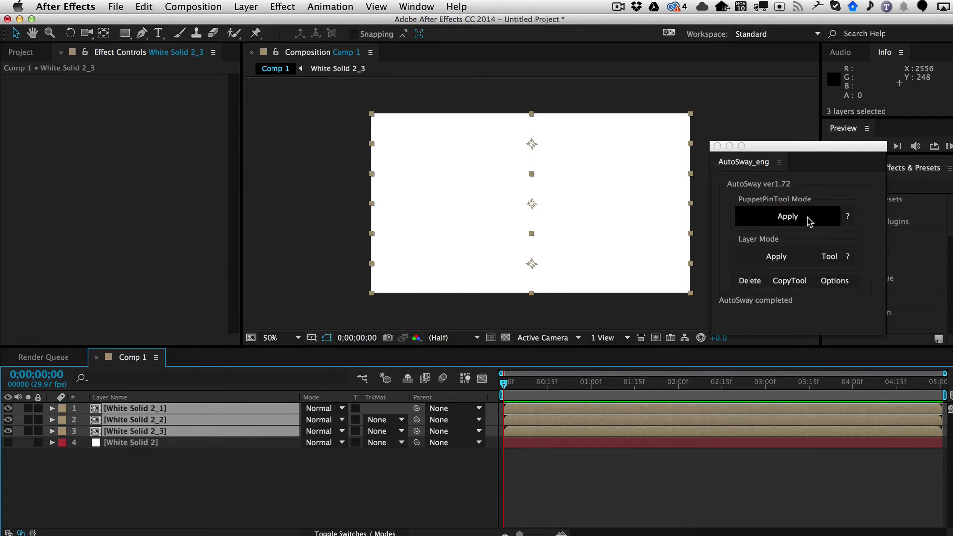
click(791, 259)
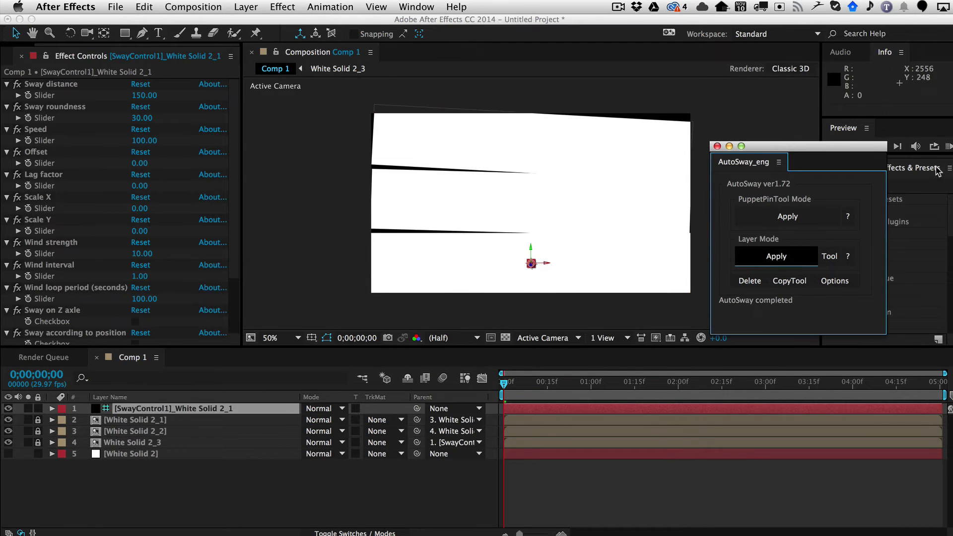
Step: Preview the sway of the reverse-ordered layers, stop playback and deselect all layers
click(948, 146)
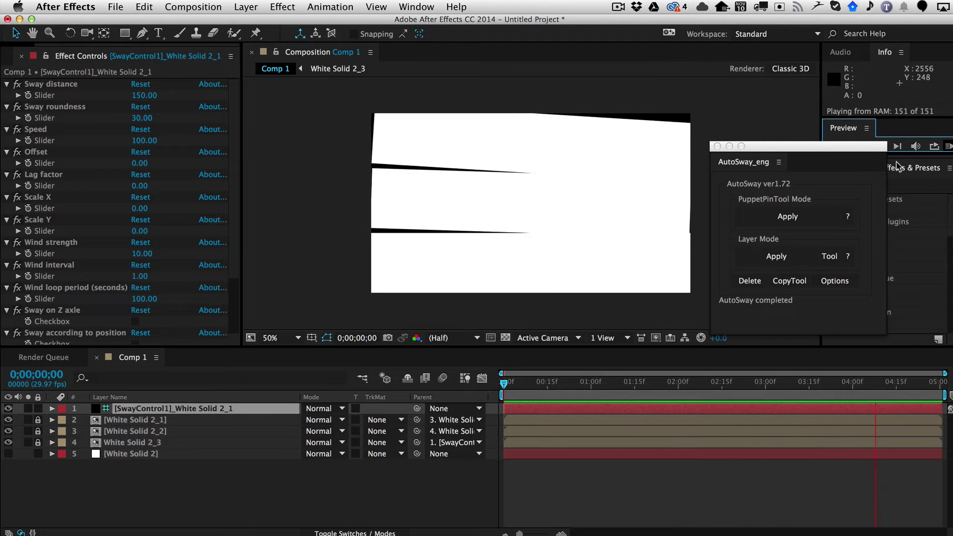
click(276, 479)
click(277, 477)
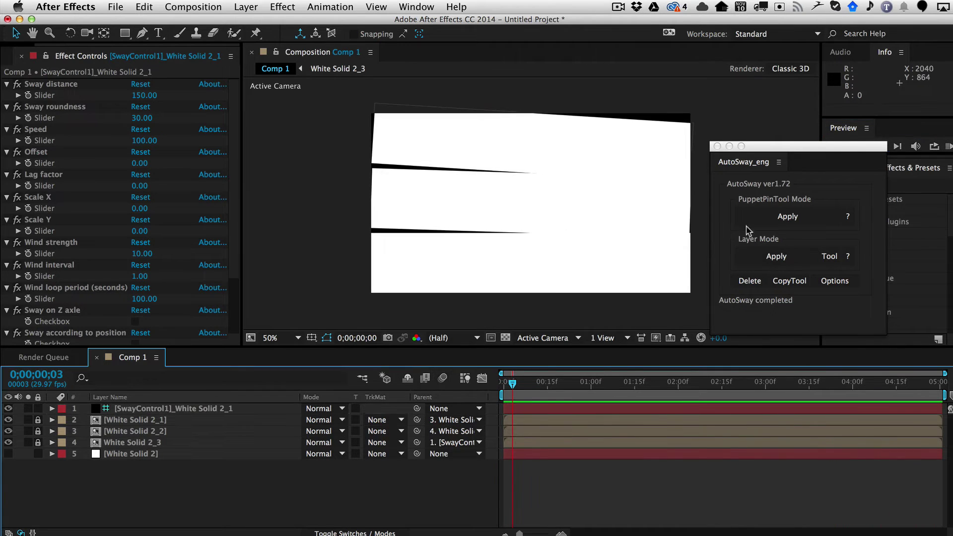
Step: Review the available AutoSway options, close them without changes and preview the animation again
click(835, 281)
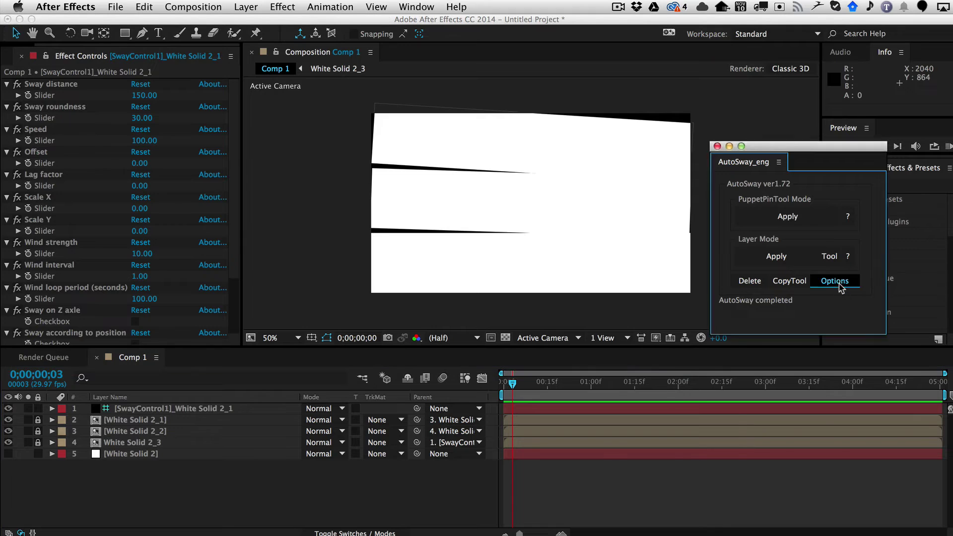
drag(667, 325, 641, 128)
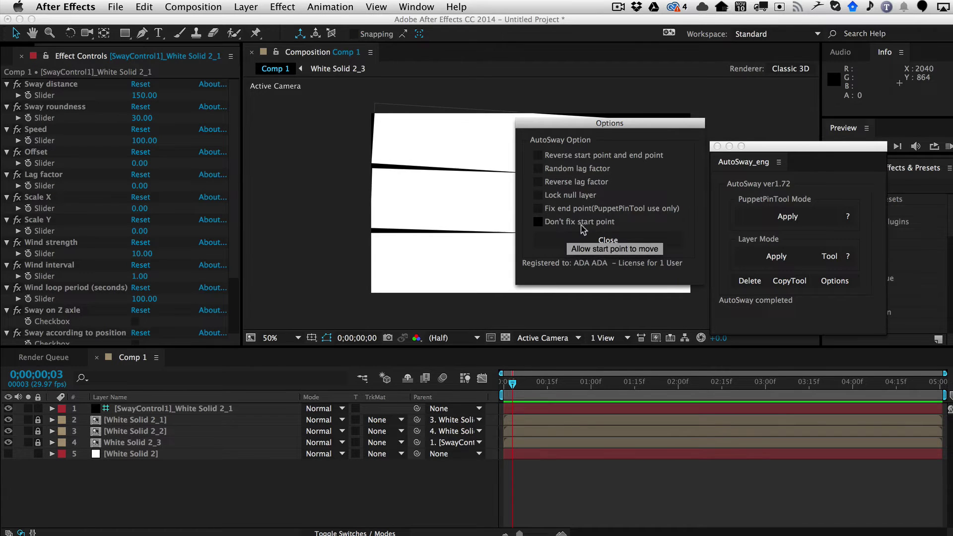
click(614, 244)
click(579, 297)
key(KP_0)
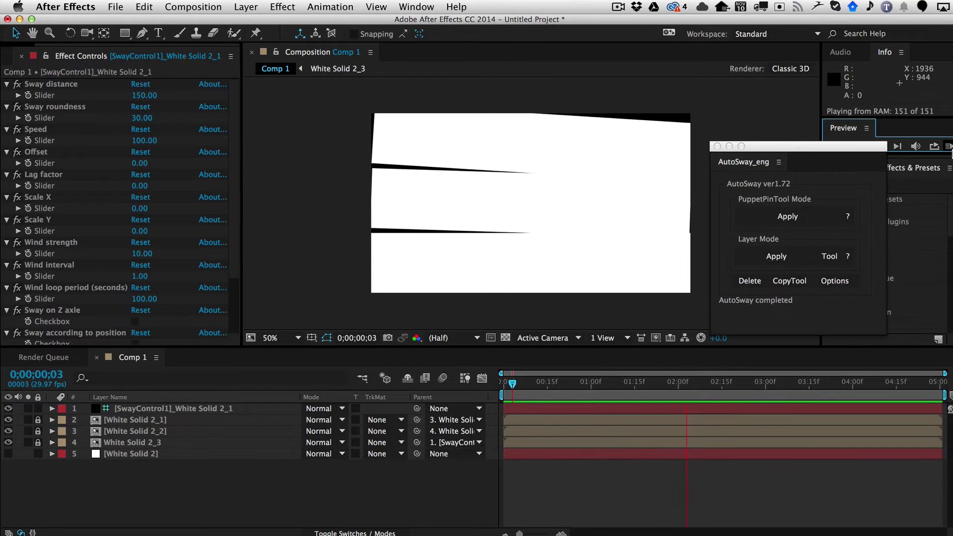
Step: Undo the Layer Mode AutoSway and enable the AutoSway option "Don't fix start point"
click(166, 6)
click(140, 6)
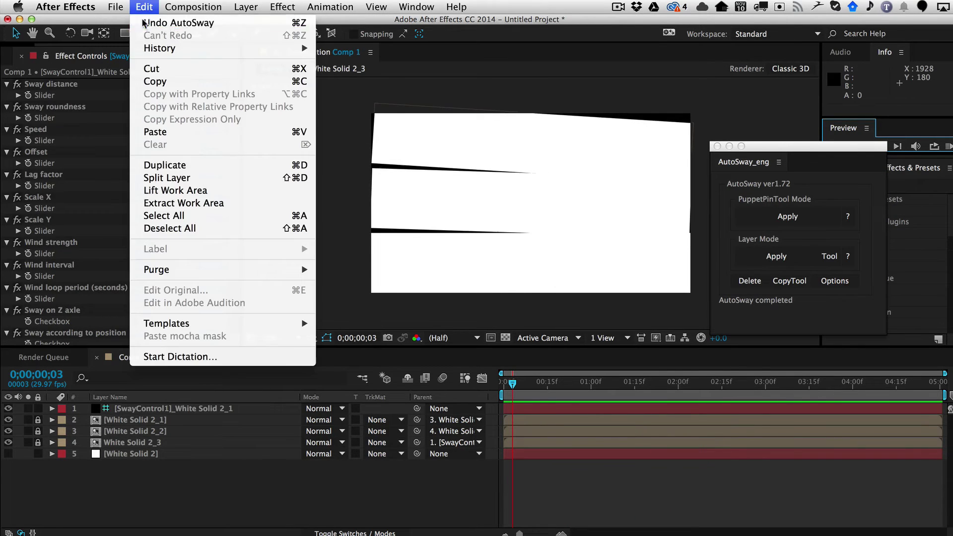
click(163, 23)
click(839, 281)
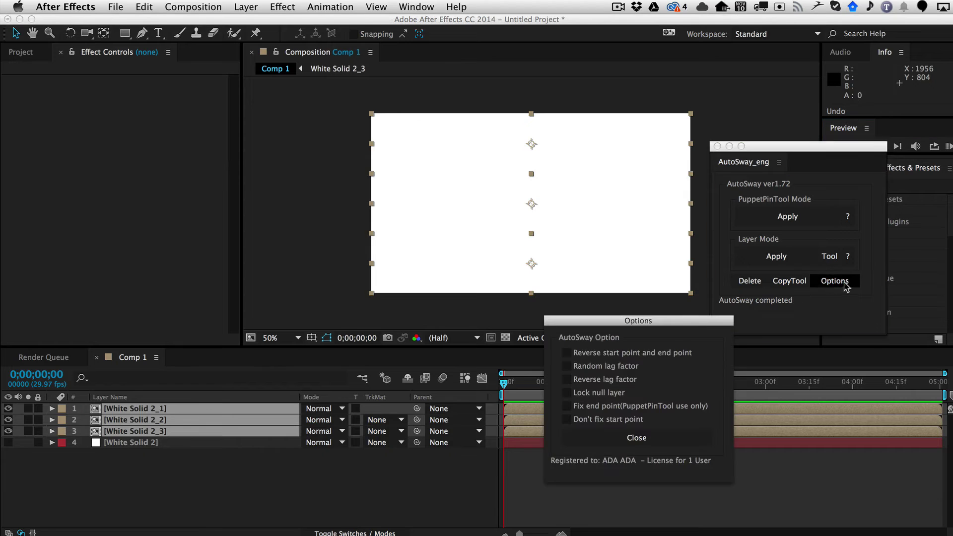
click(567, 419)
click(636, 438)
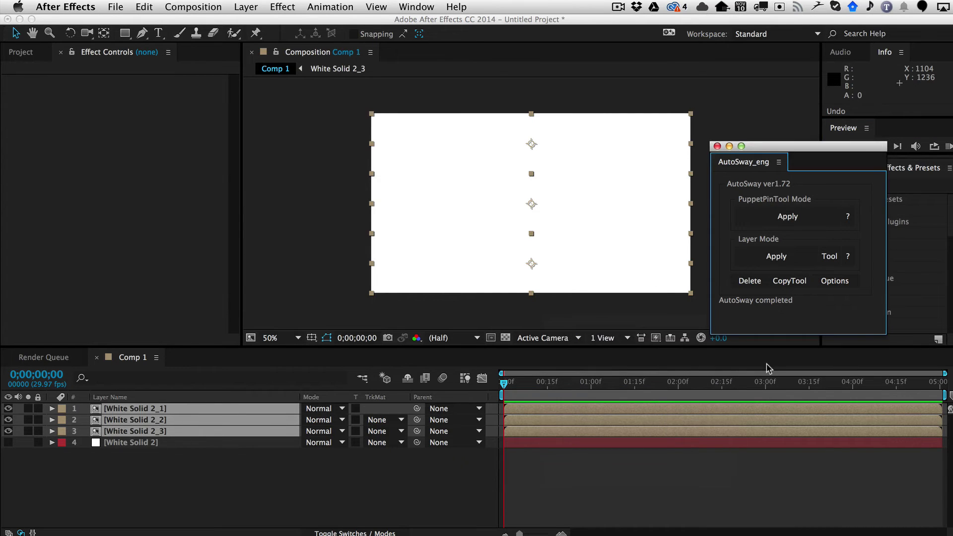
Step: Apply Layer Mode AutoSway to the three split layers with the unfixed start point, and preview the sway
click(777, 256)
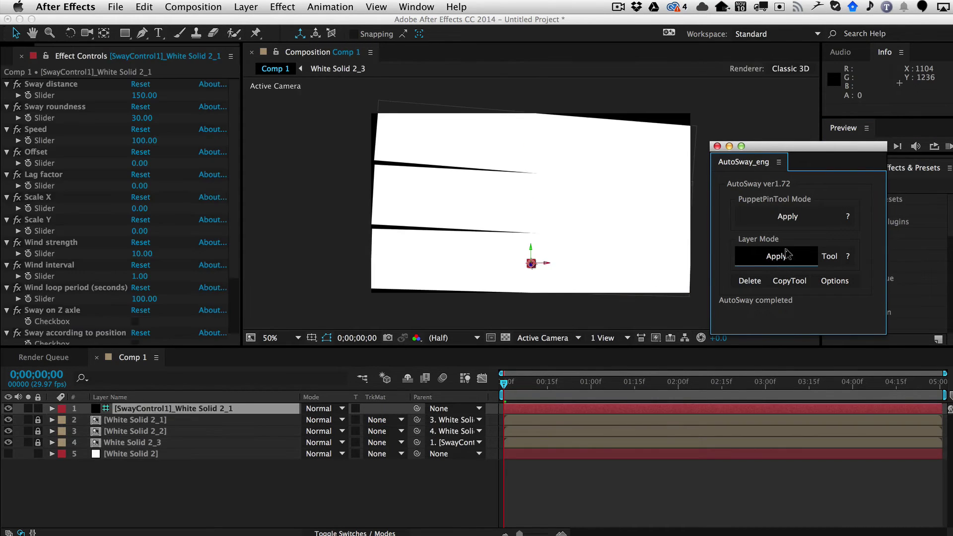
click(935, 146)
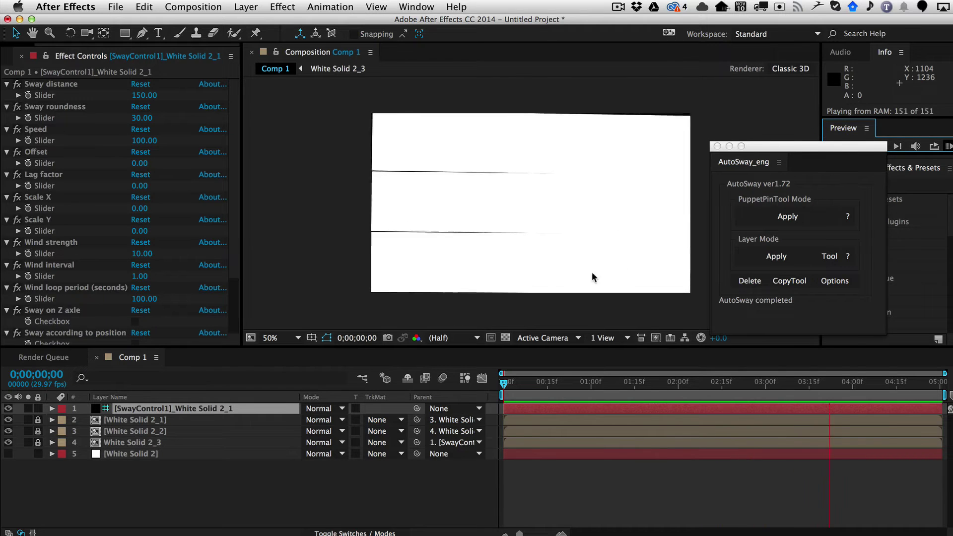
click(948, 146)
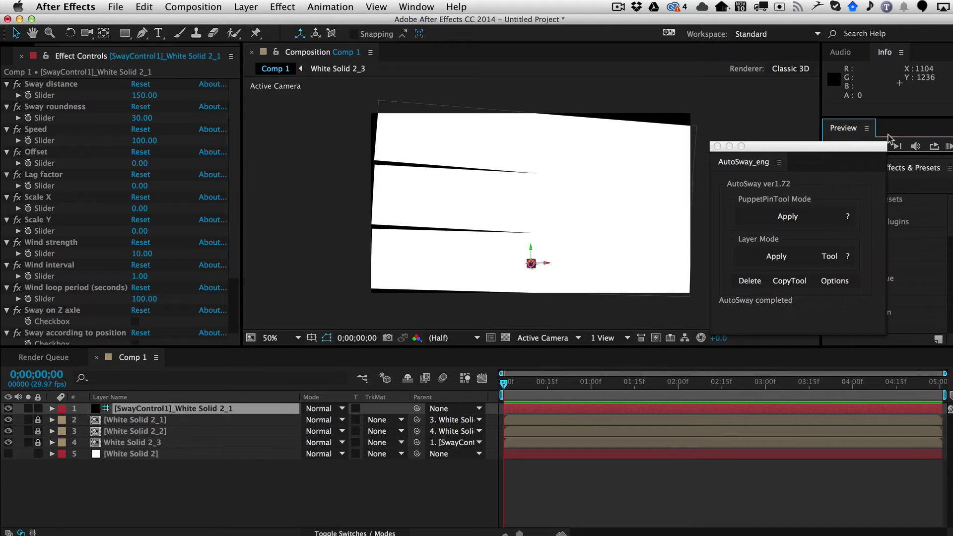
Step: Remove AutoSway from the split layers using its Delete function with the SwayControl1 layer and White Solid 2 selected
click(133, 414)
super+click(139, 455)
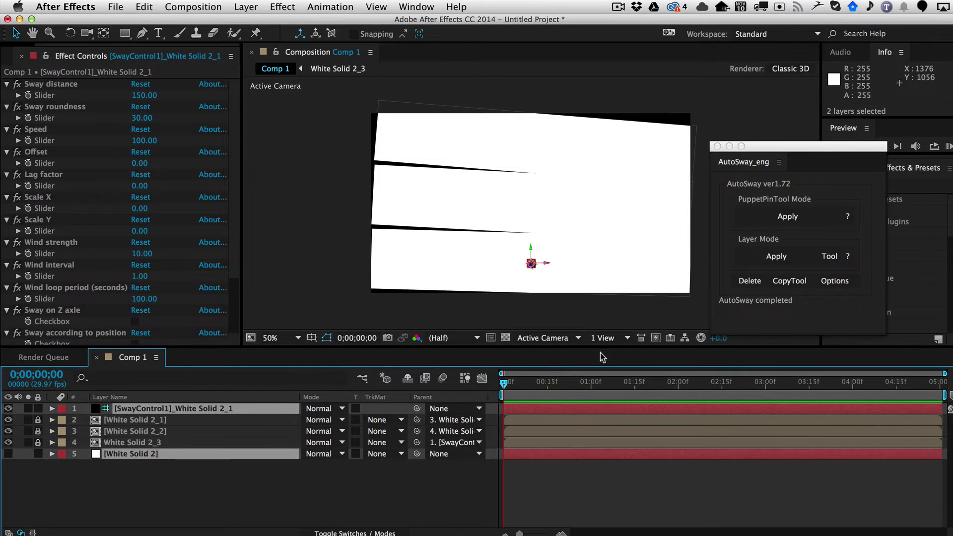
click(757, 283)
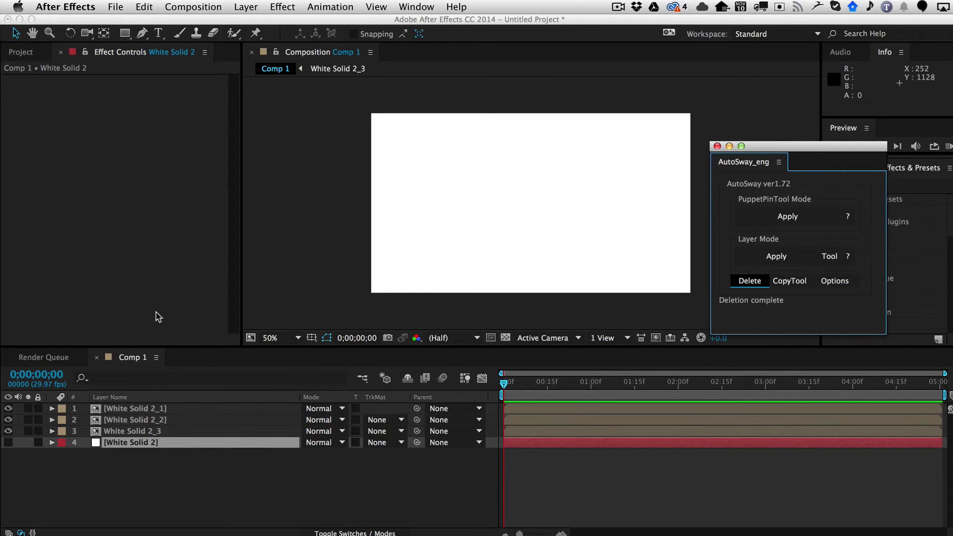
Step: Delete the three split layers and the original White Solid 2 from Comp 1
click(163, 432)
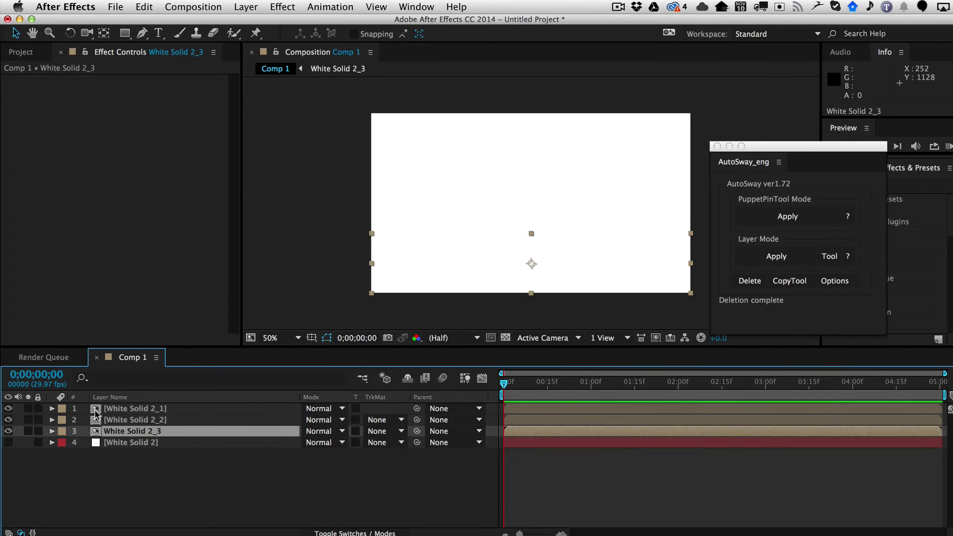
shift+click(144, 411)
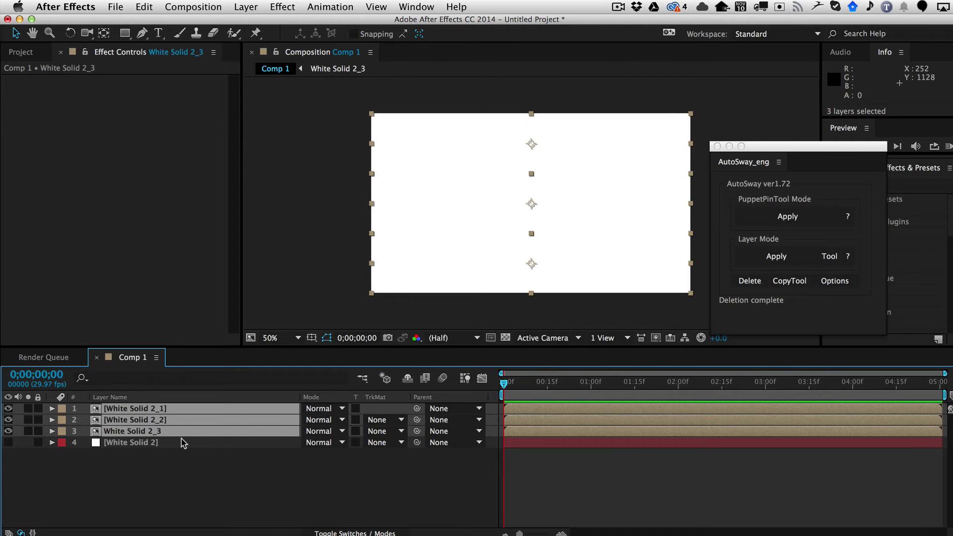
key(Delete)
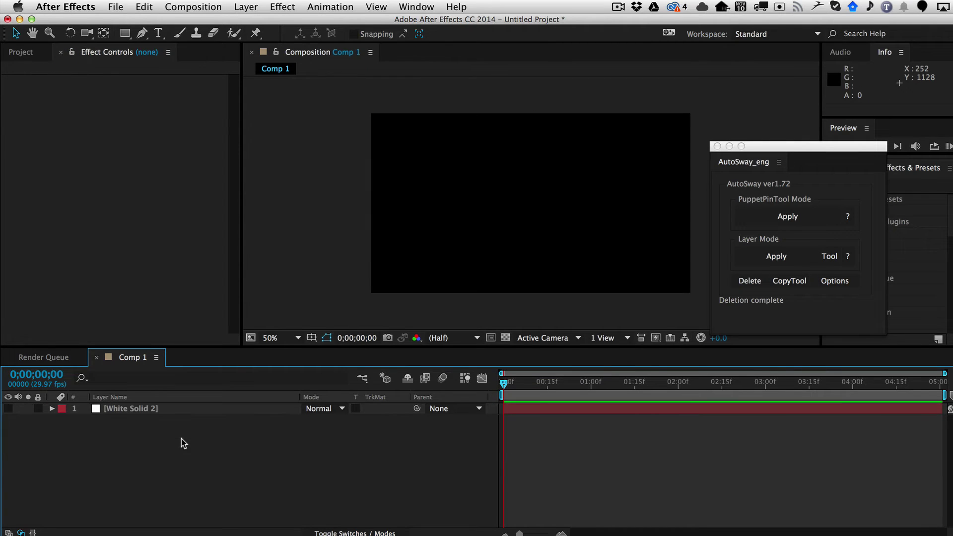
click(131, 409)
key(Delete)
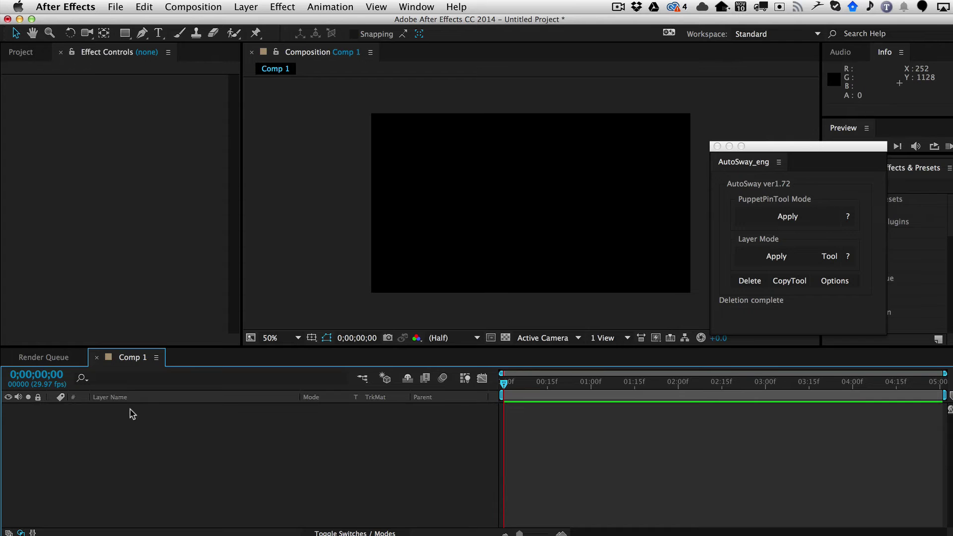
Step: Create a white solid named White Solid 3 with a width of 200 px and a height of 1080 px
key(super+y)
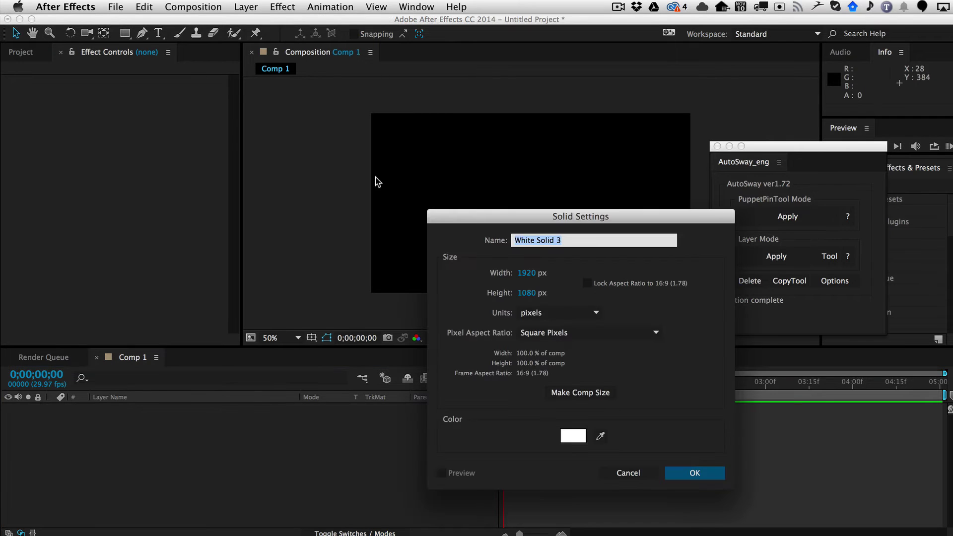
key(Tab)
text(200)
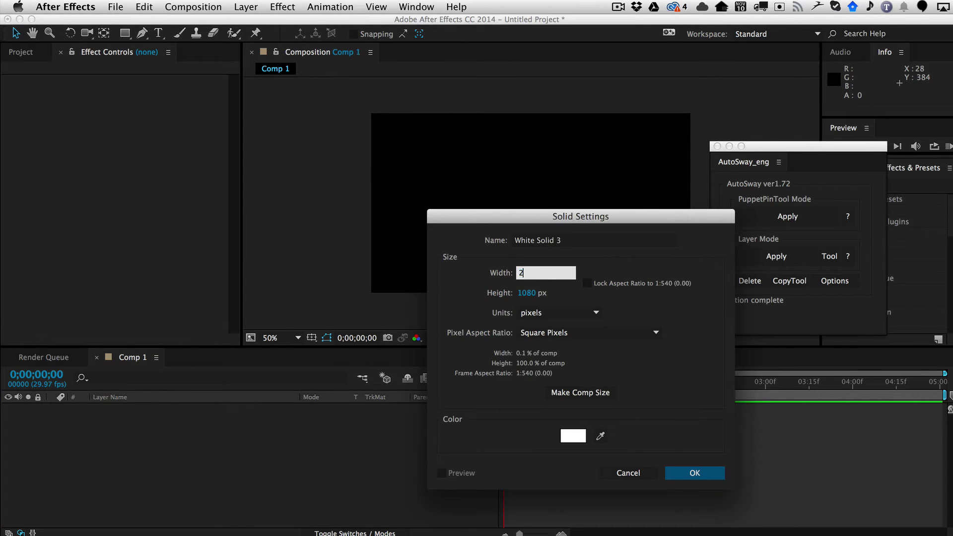
key(Return)
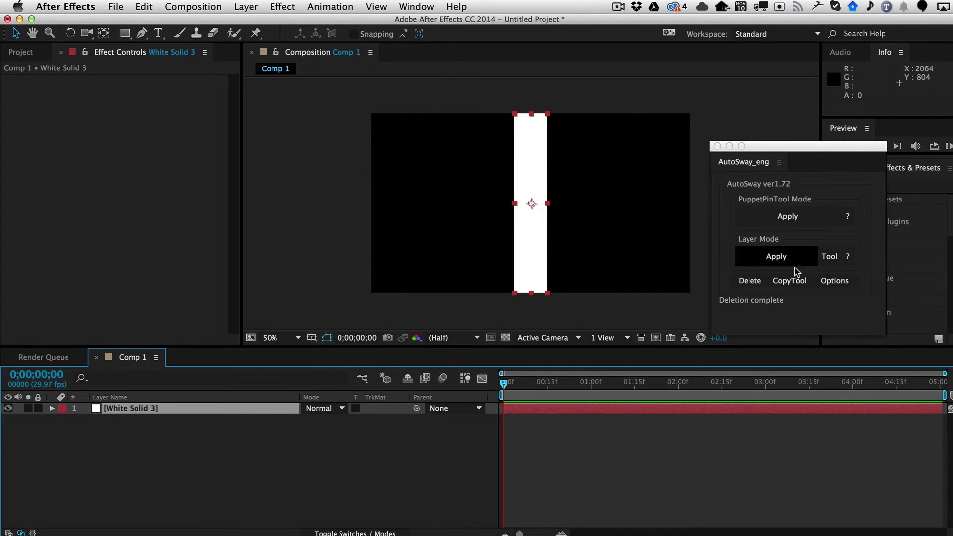
Step: View the AutoSway Tool's Split Layer and Duplicate Layer settings with White Solid 3 selected, and close the tool
click(827, 258)
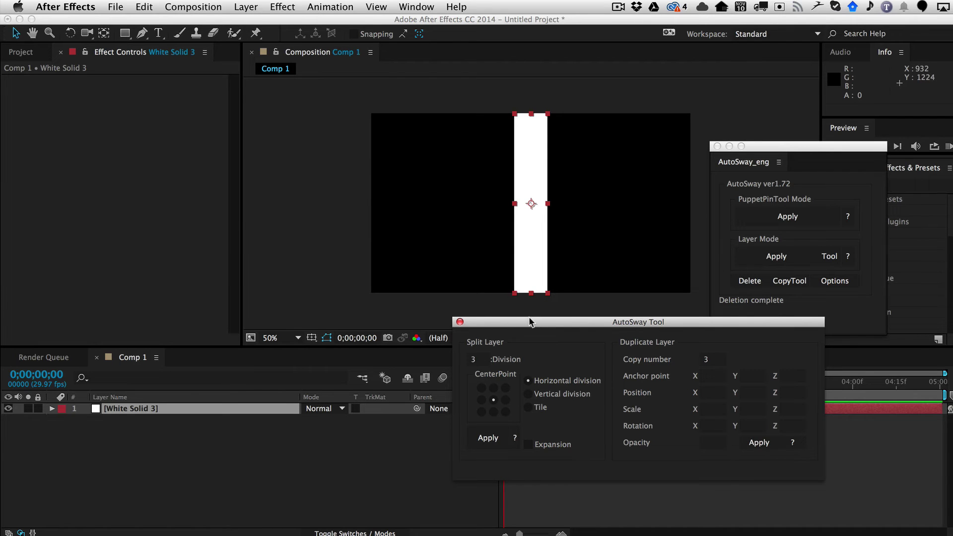
click(459, 321)
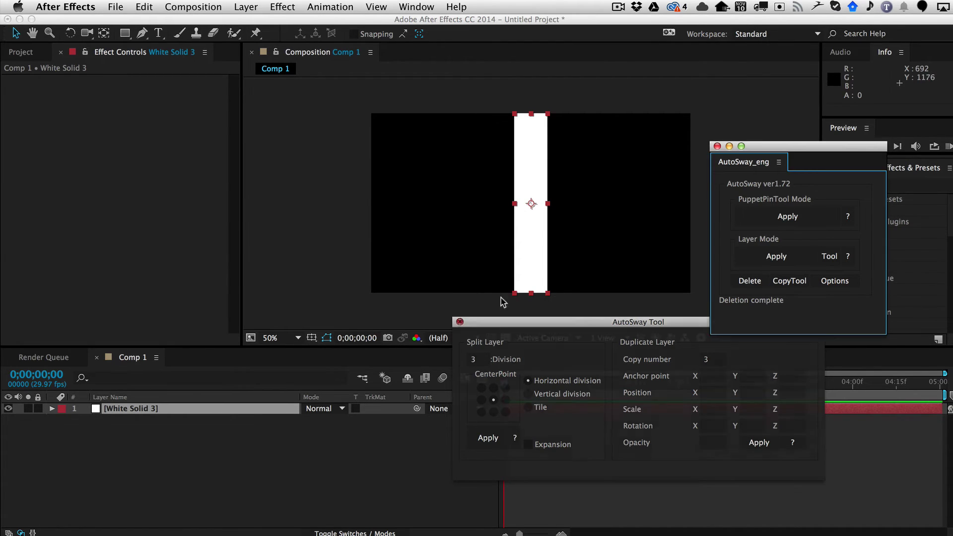
Step: Move White Solid 3 sideways to near the left edge of the composition frame, and view AutoSway's copy dialog
drag(538, 228, 416, 236)
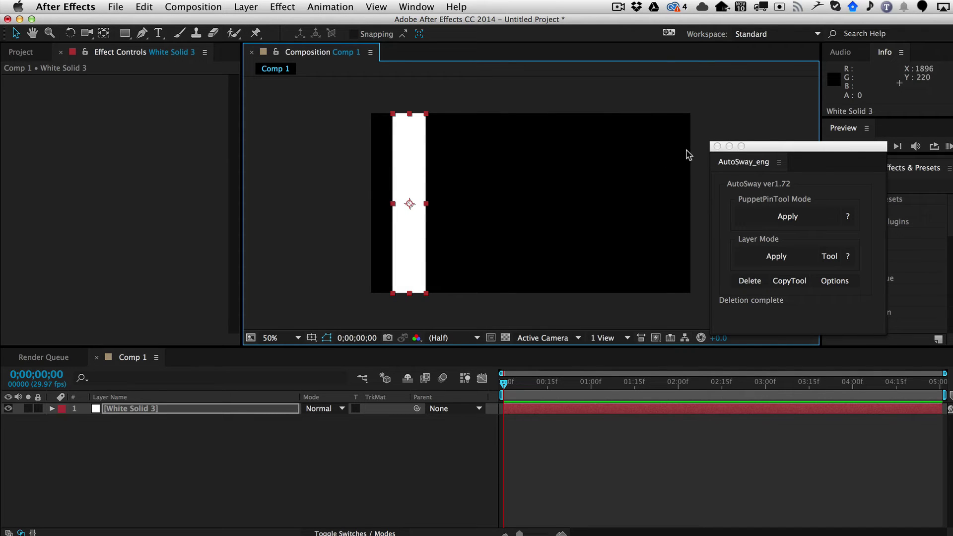
click(789, 280)
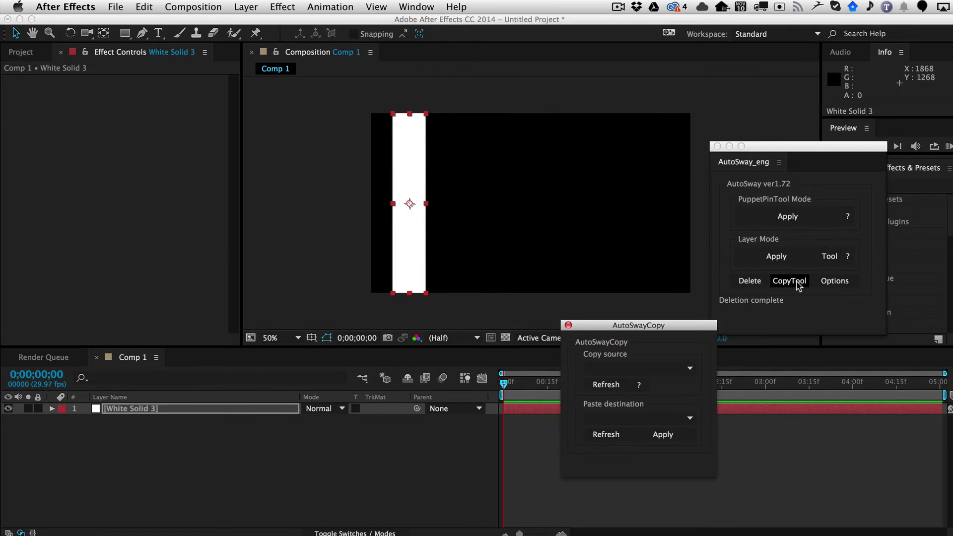
click(569, 325)
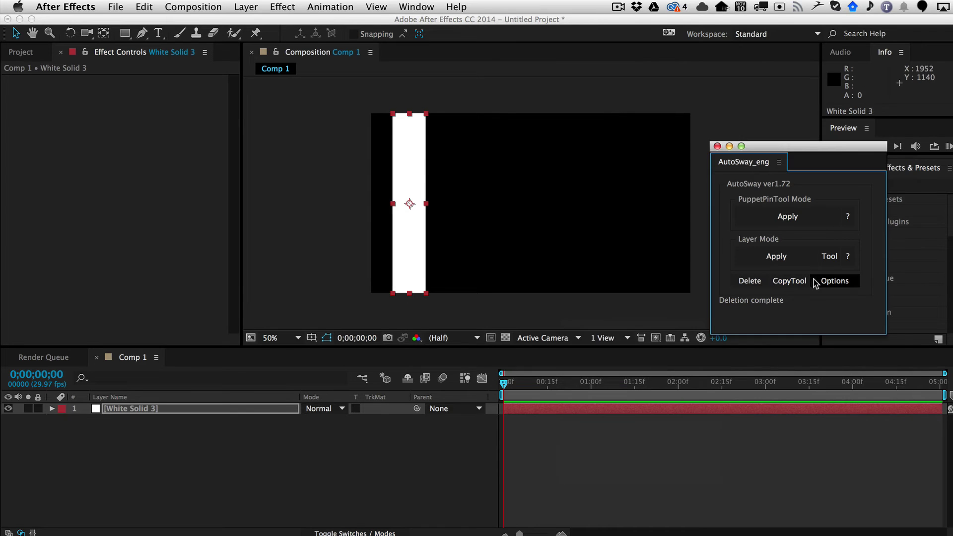
Step: Duplicate White Solid 3 with the AutoSway Tool, using a copy number of 5 and a Position X offset of 100
click(829, 256)
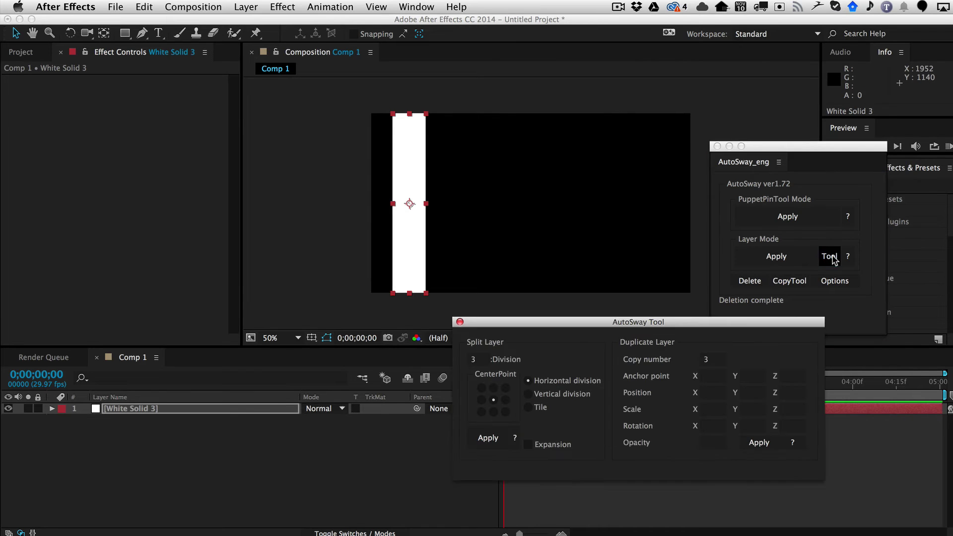
click(713, 361)
text(5)
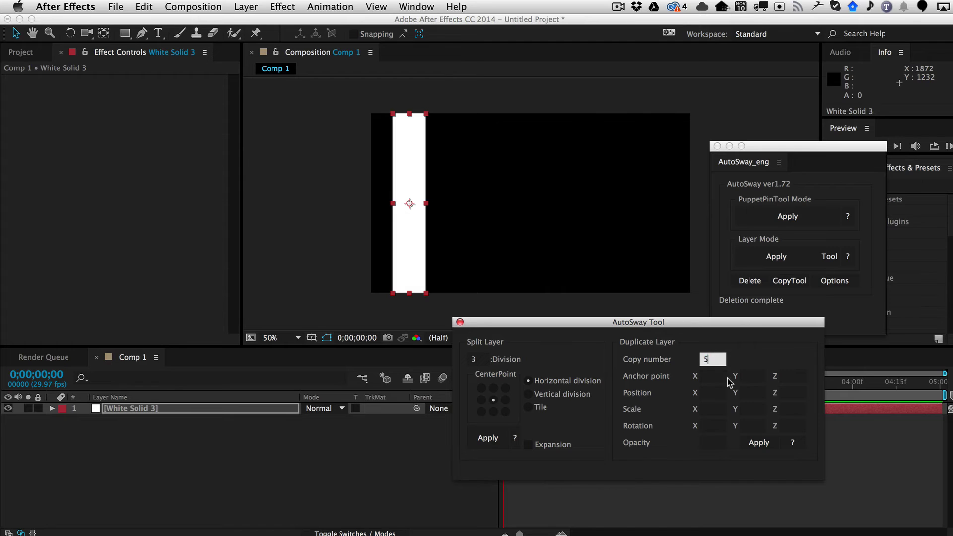
click(703, 395)
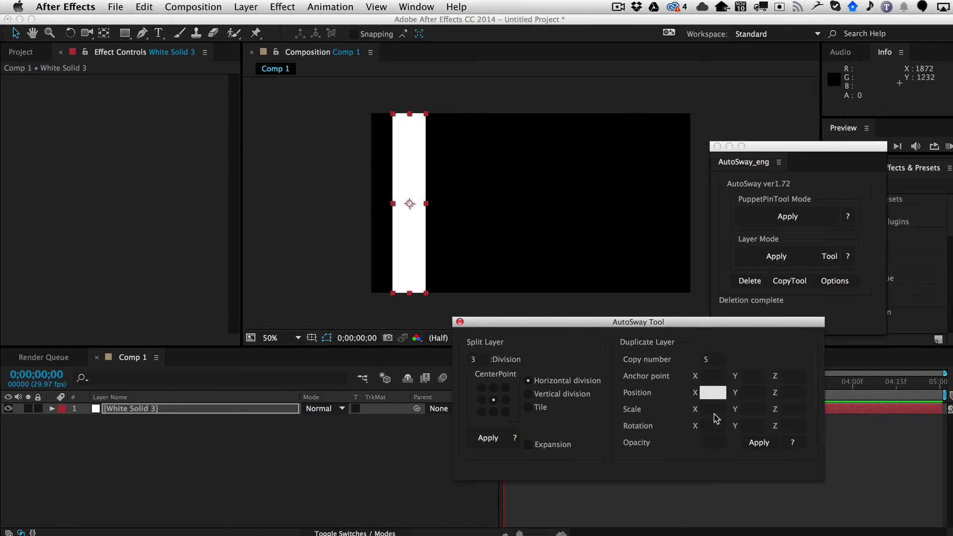
click(759, 442)
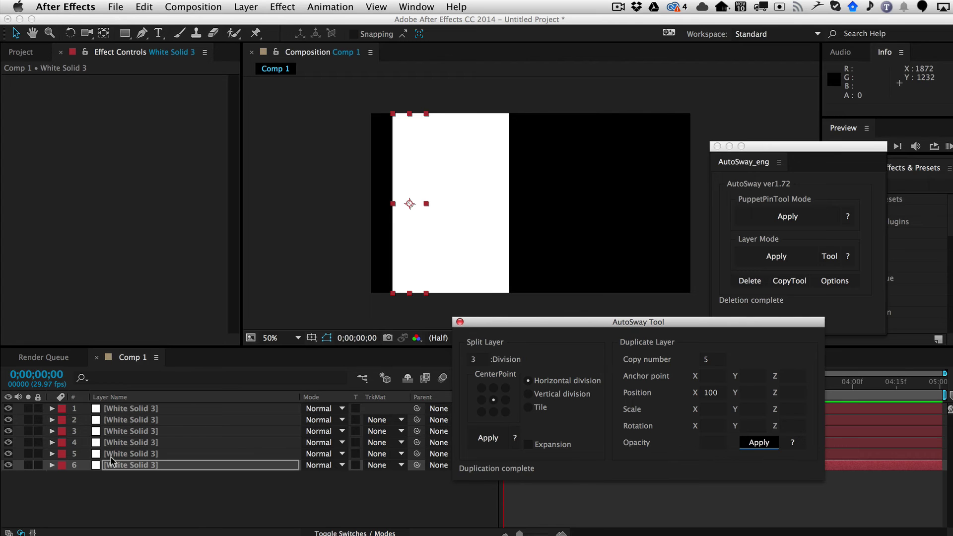
Step: Inspect the Position values of the five duplicated White Solid 3 layers and collapse them again
click(110, 456)
shift+click(127, 408)
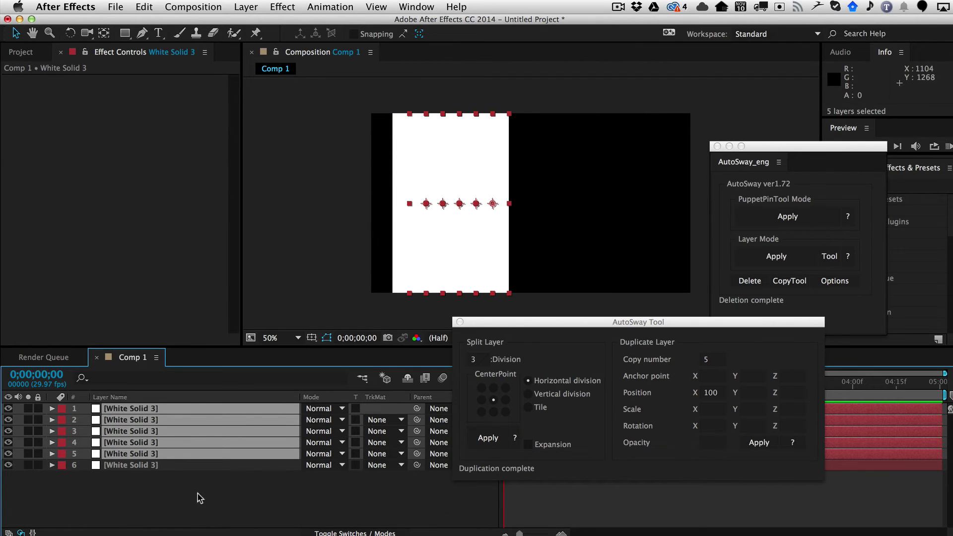
key(p)
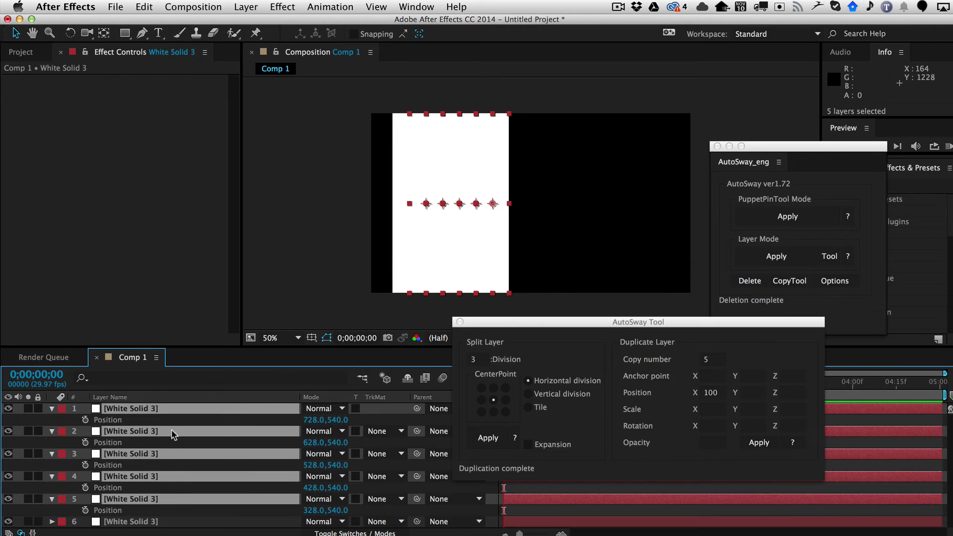
key(p)
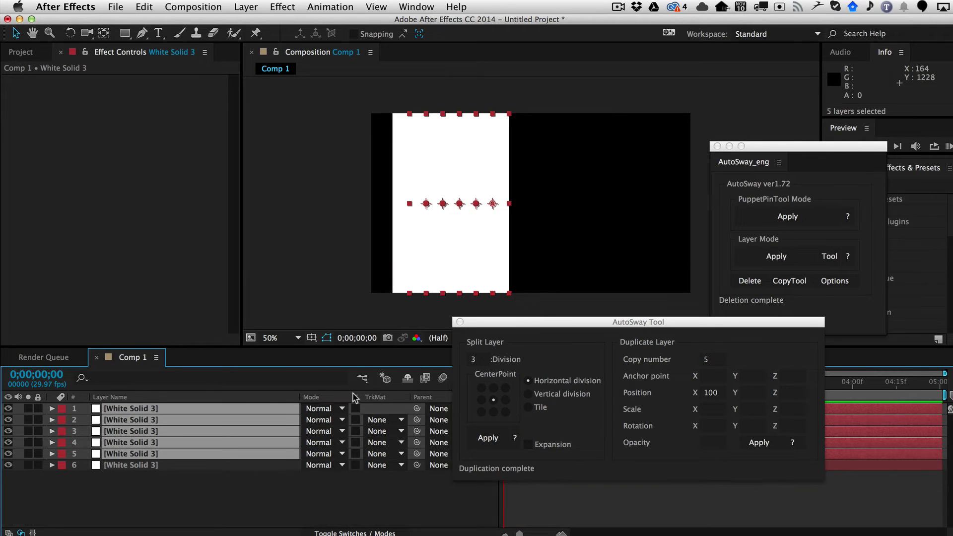
Step: Apply AutoSway's Layer Mode to all six White Solid 3 layers, selected from the original up to the top copy, and preview the animation
click(290, 508)
click(179, 469)
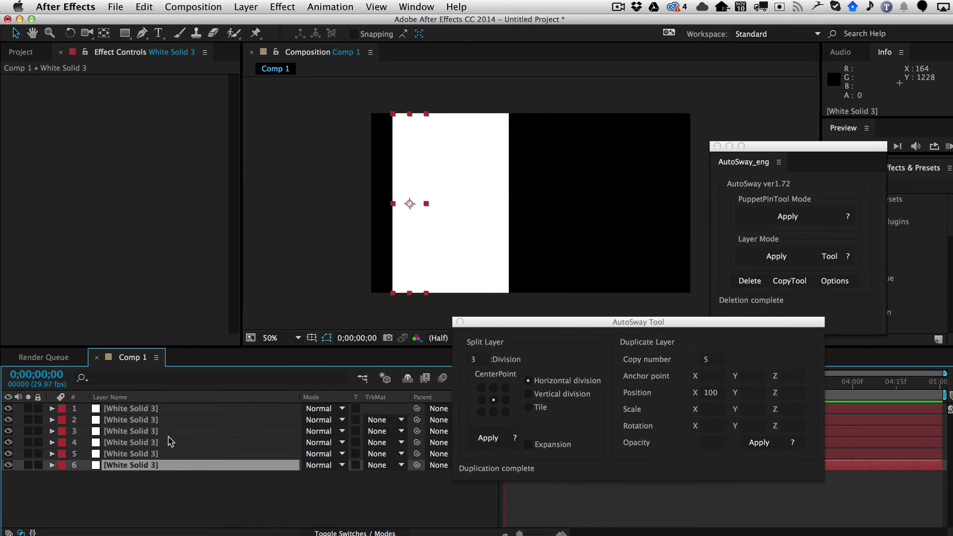
shift+click(171, 410)
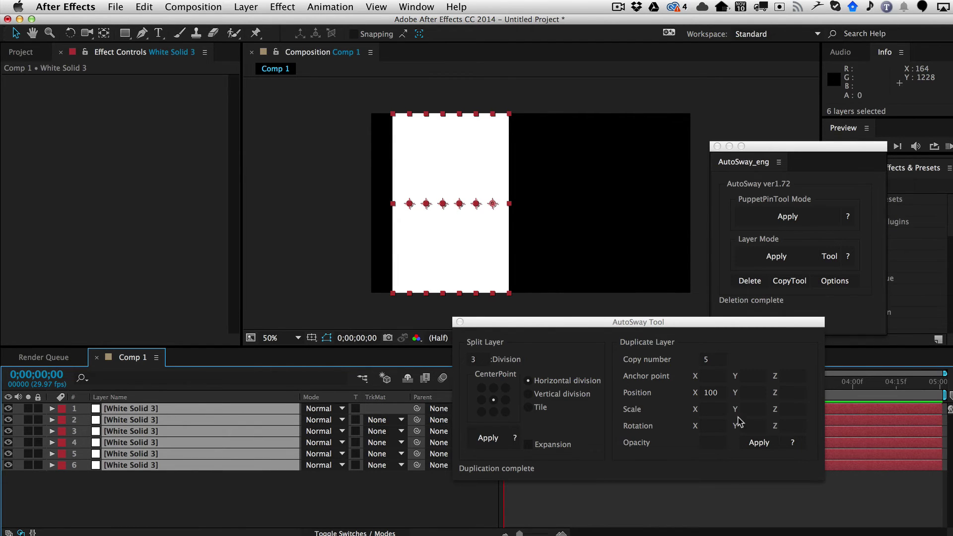
click(459, 322)
click(776, 257)
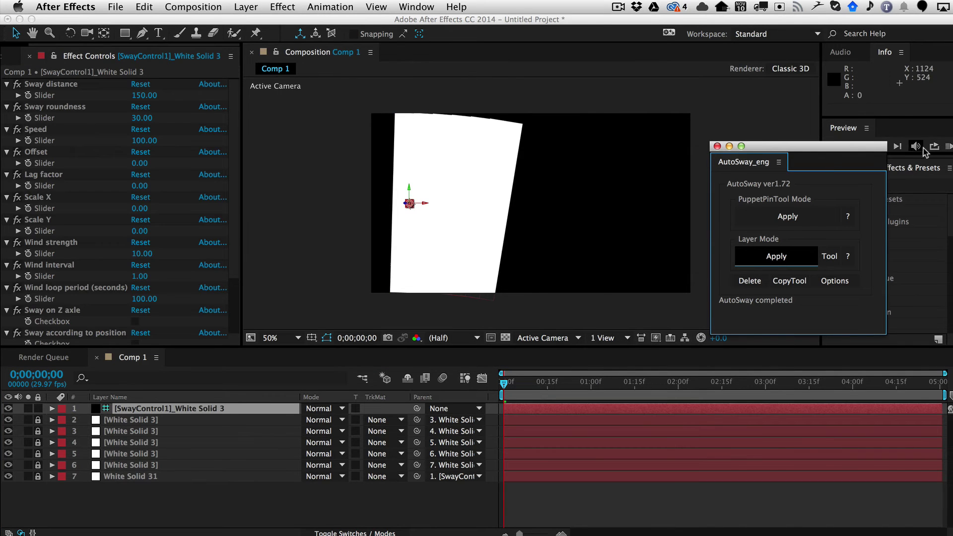
click(949, 147)
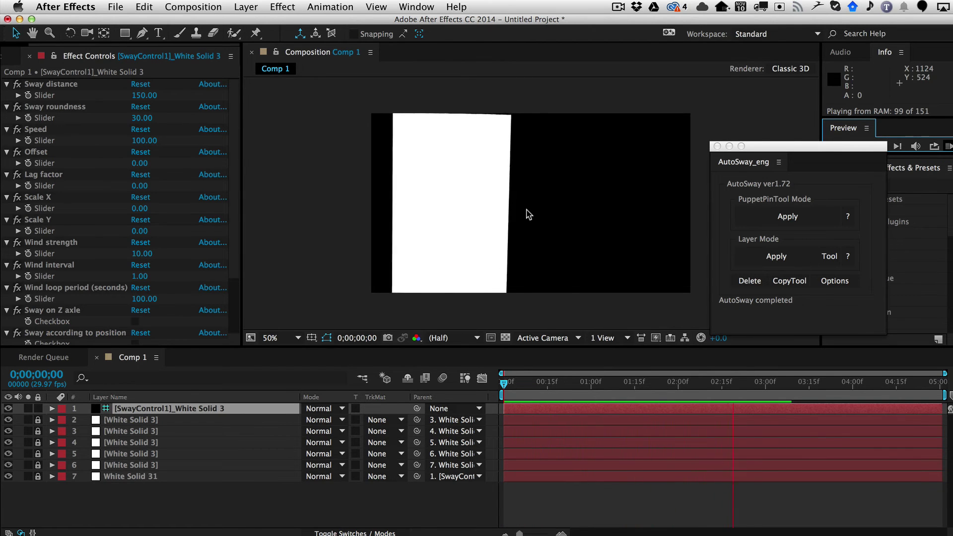
key(space)
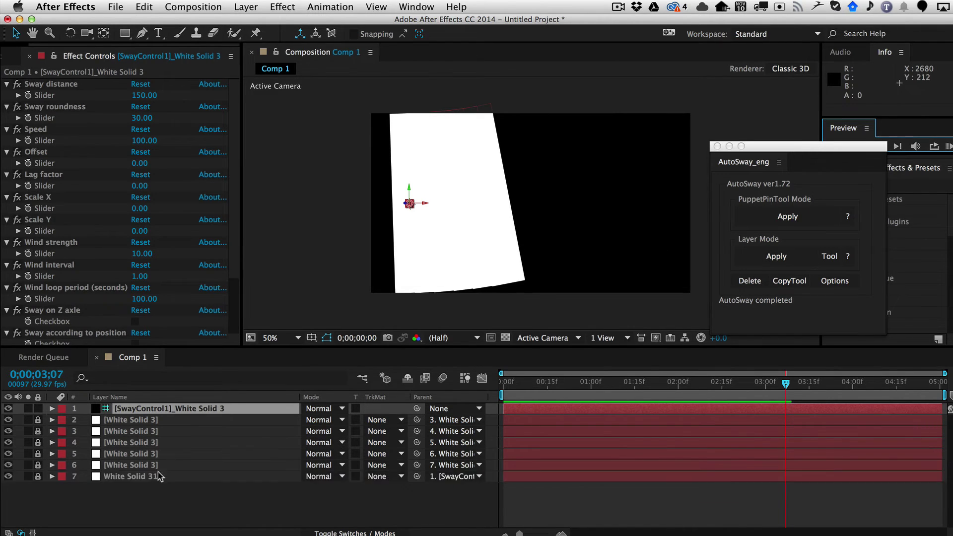
Step: Remove AutoSway with its Delete function, first using the SwayControl1 layer and again with the top copy and White Solid 31 selected
click(746, 280)
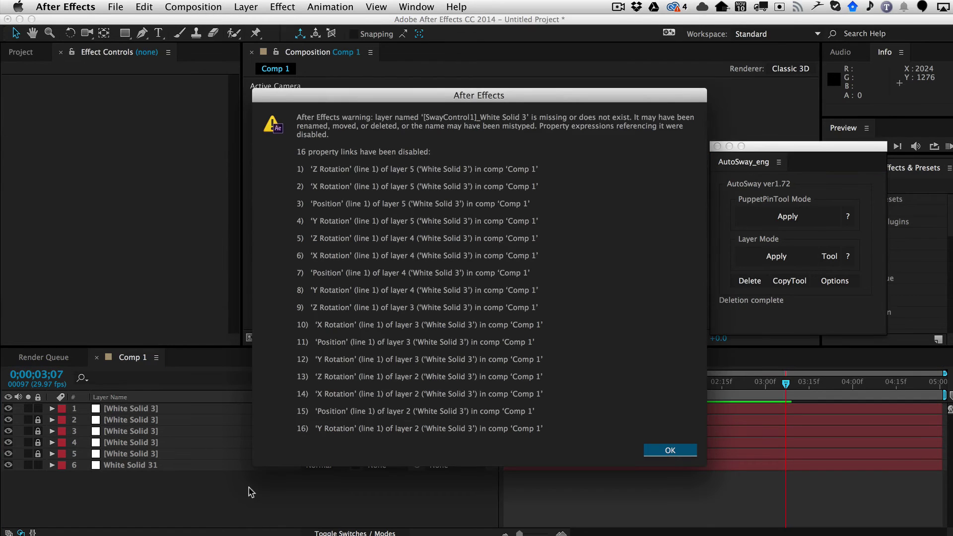
click(651, 449)
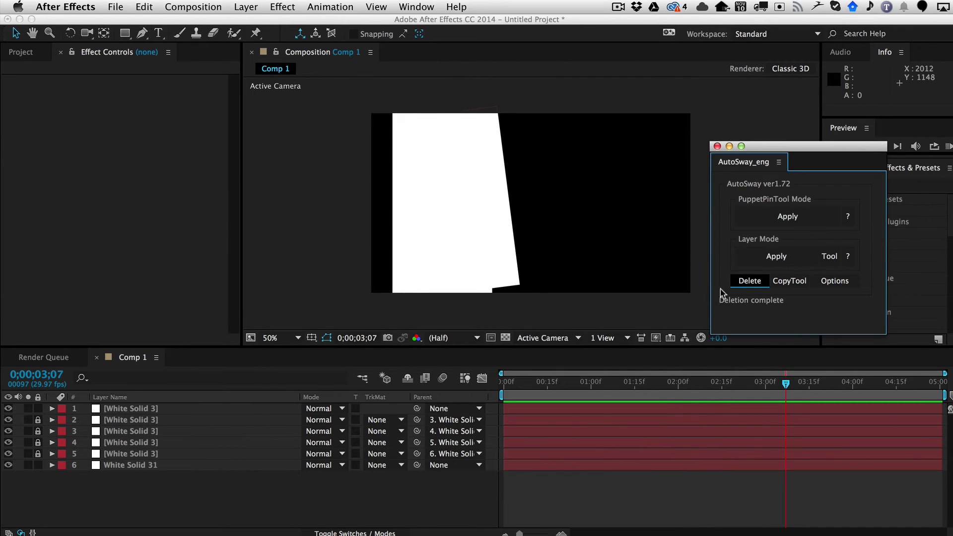
click(155, 412)
super+click(132, 466)
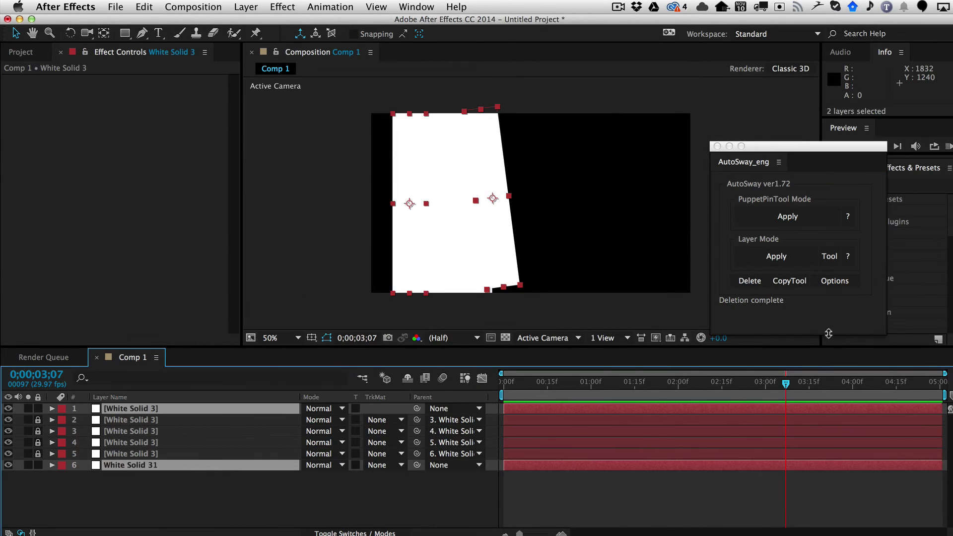
click(746, 282)
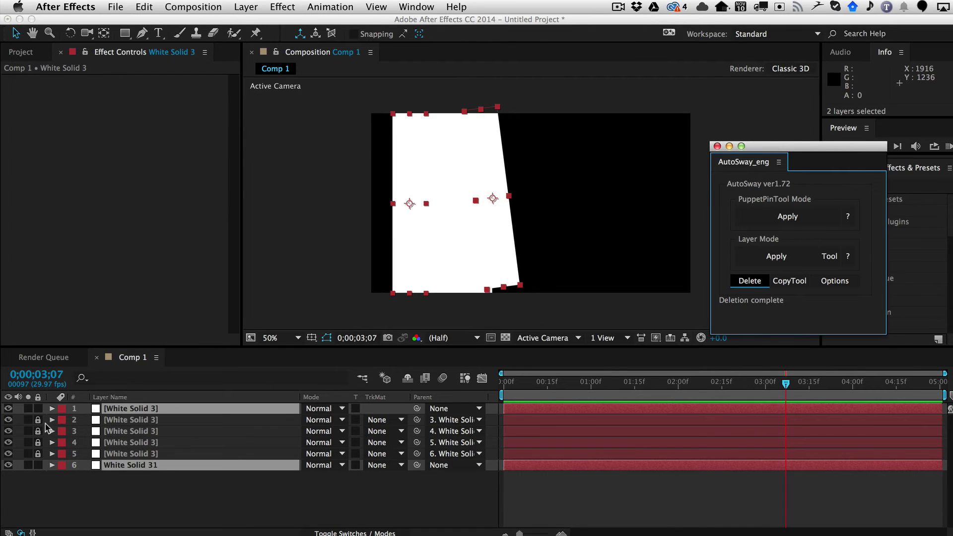
Step: Unlock the four locked White Solid 3 copies and delete all five copies, keeping White Solid 31 selected
drag(37, 419, 38, 453)
click(149, 454)
shift+click(159, 413)
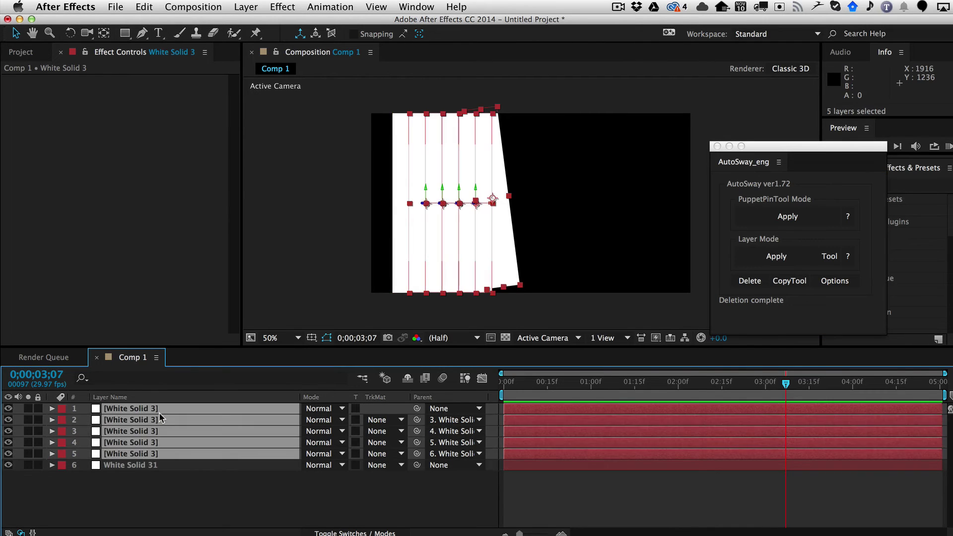
key(Delete)
click(130, 414)
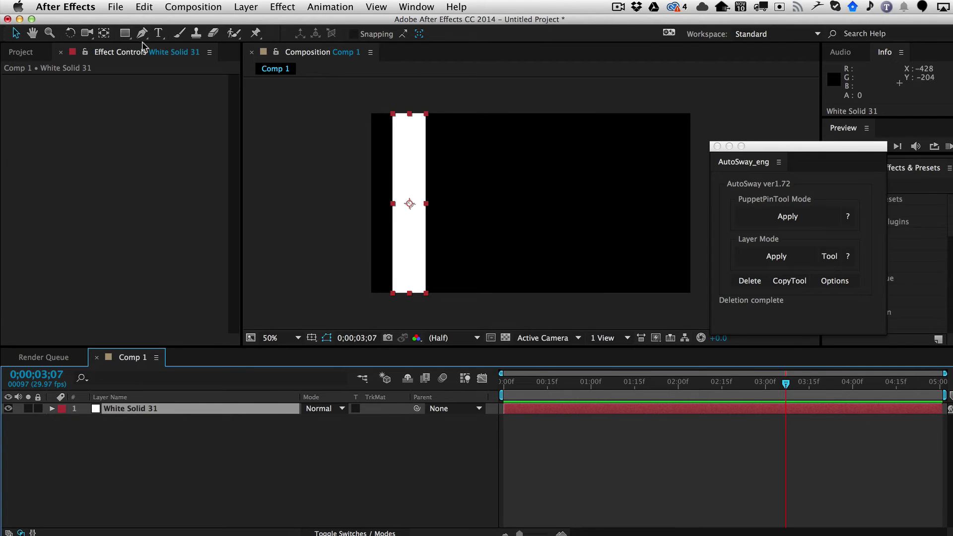
Step: Place four puppet pins down the middle of White Solid 31, from near its top to near its bottom
click(256, 33)
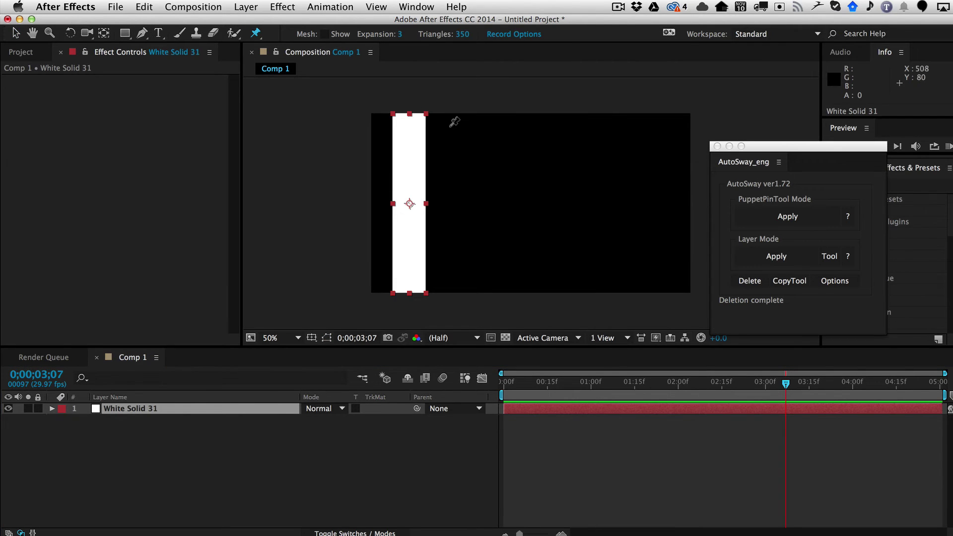
click(408, 128)
click(409, 169)
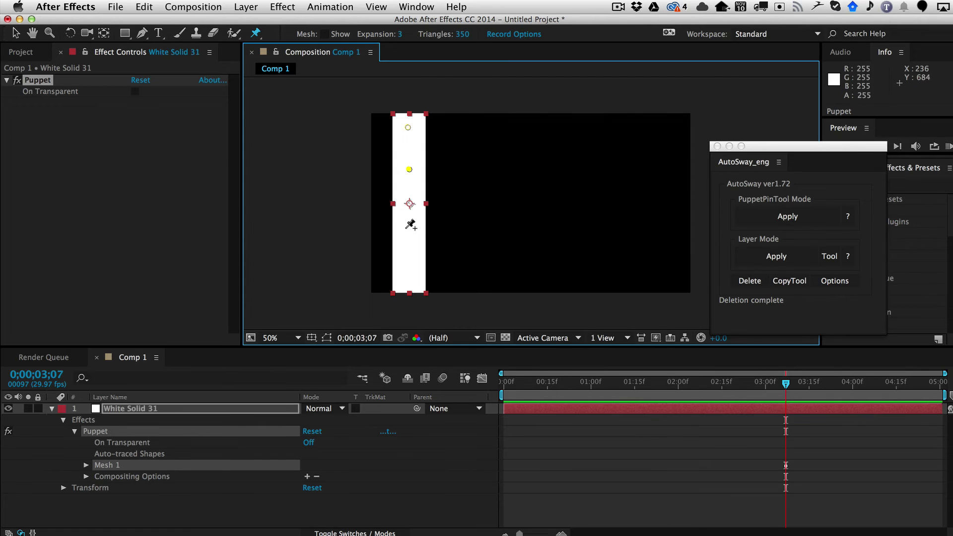
click(411, 228)
click(410, 270)
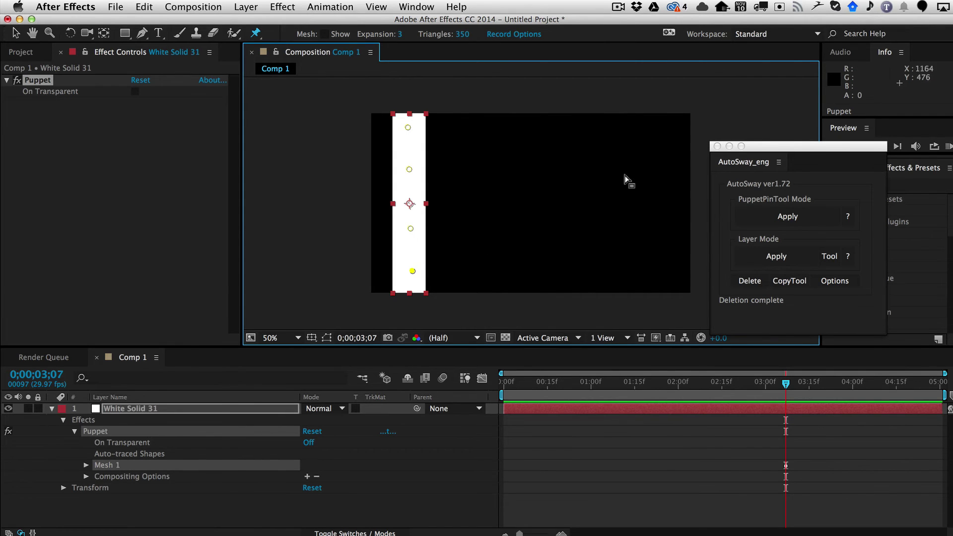
Step: Review the AutoSway options, apply PuppetPinTool Mode to White Solid 31 with all options off, and preview the animation
drag(810, 145, 767, 144)
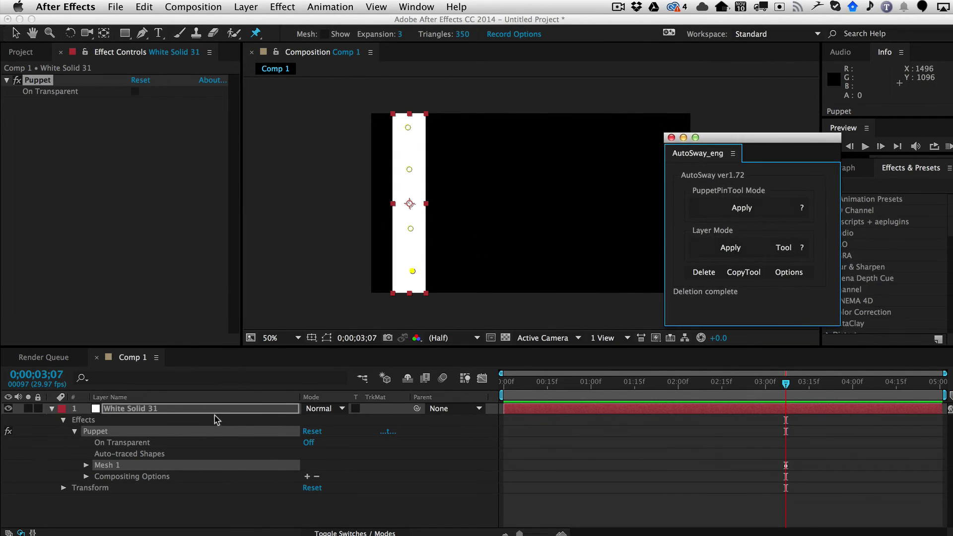
click(137, 420)
click(788, 272)
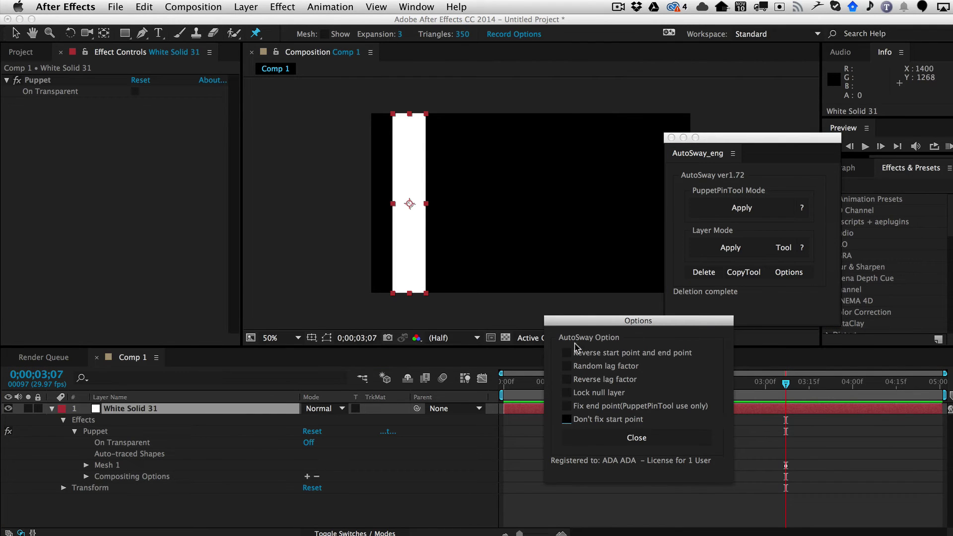
click(640, 438)
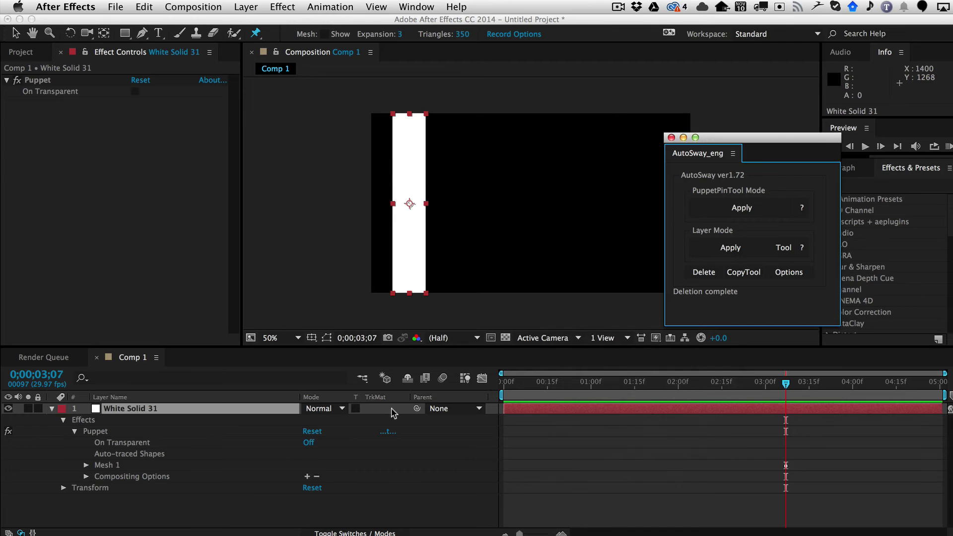
click(734, 207)
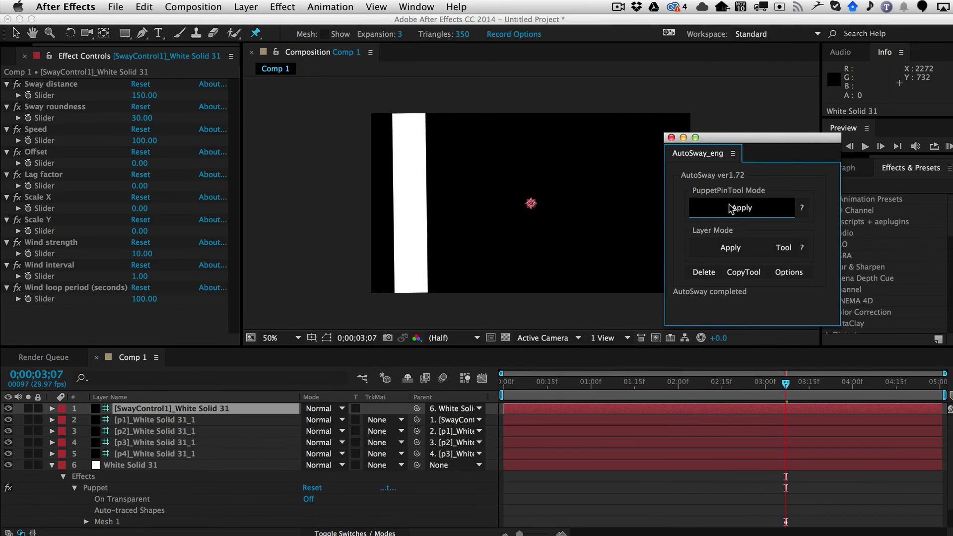
click(948, 147)
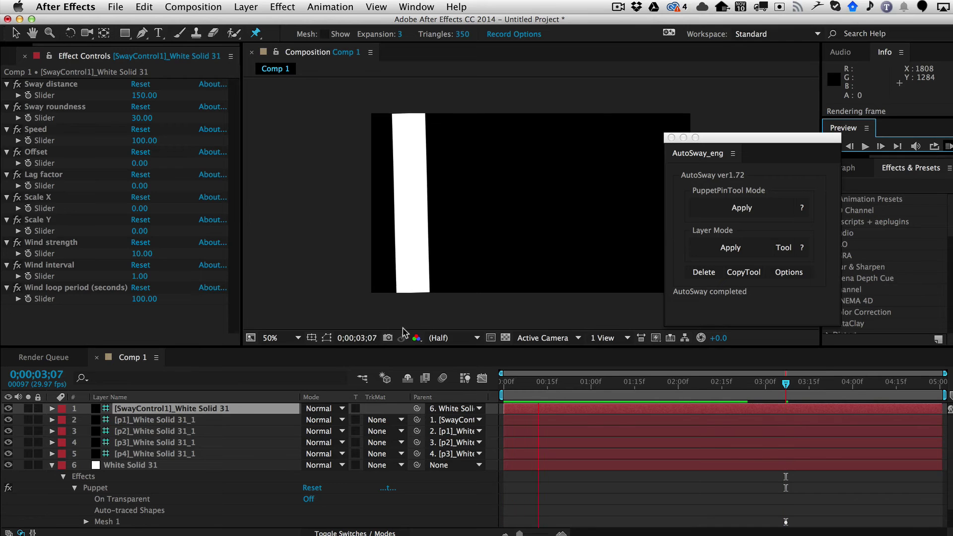
Step: Set the Sway distance of the White Solid 31 sway control to 2210 and preview the stronger sway
drag(145, 95, 784, 192)
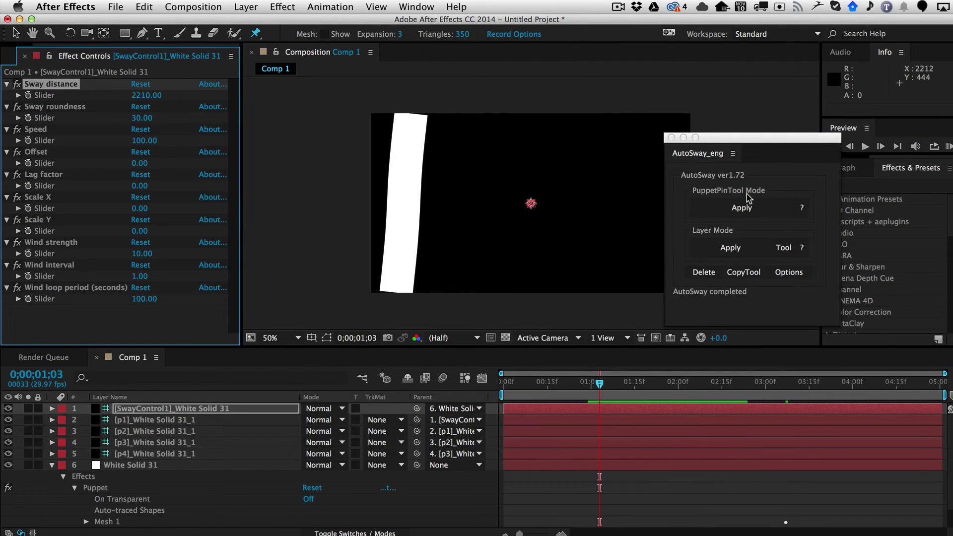
click(947, 146)
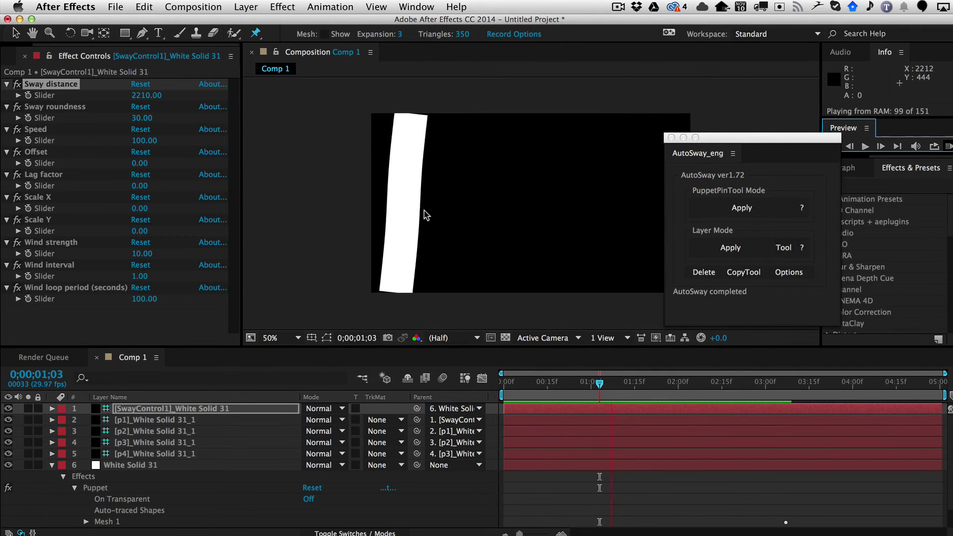
click(444, 208)
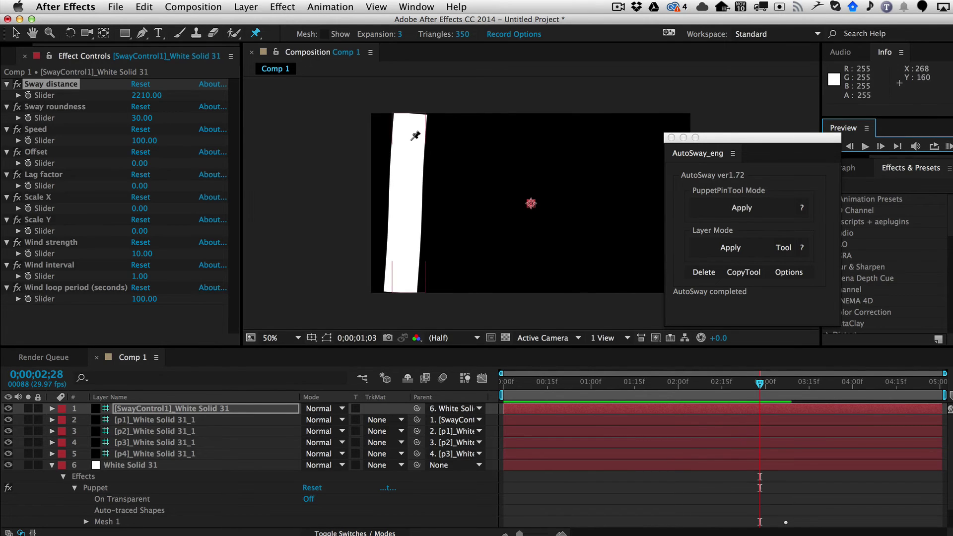
Step: Duplicate White Solid 31 and move the copy to the right, closer to the composition's centre
click(120, 466)
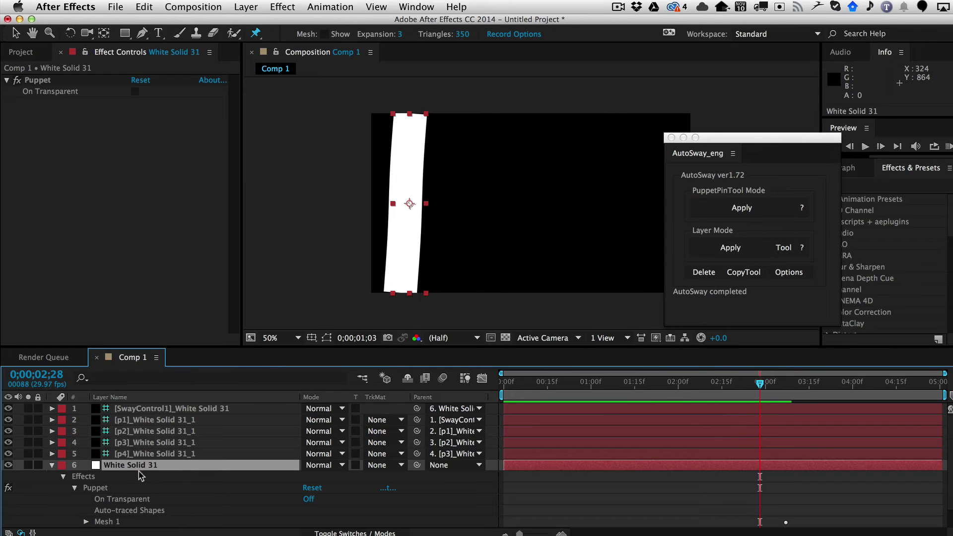
key(ctrl+d)
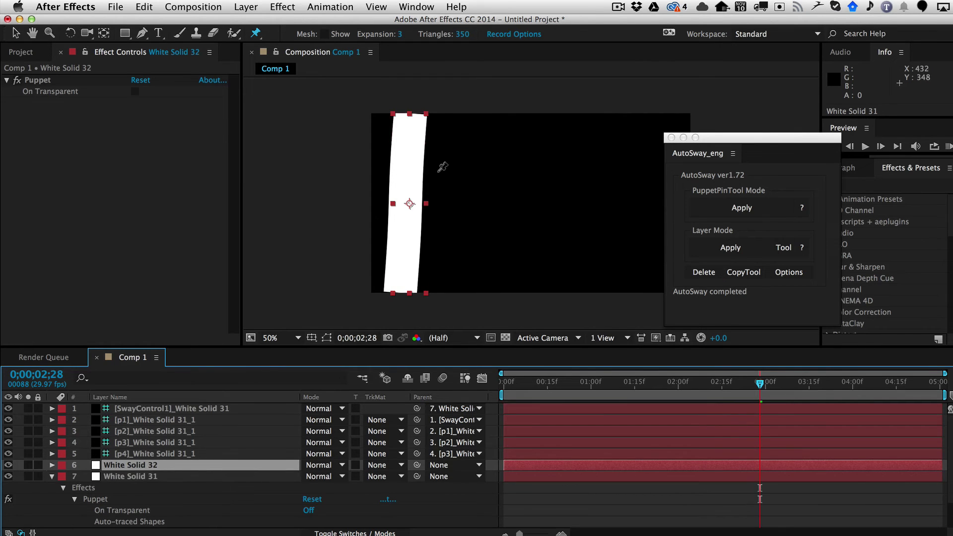
key(v)
drag(424, 163, 489, 162)
key(Return)
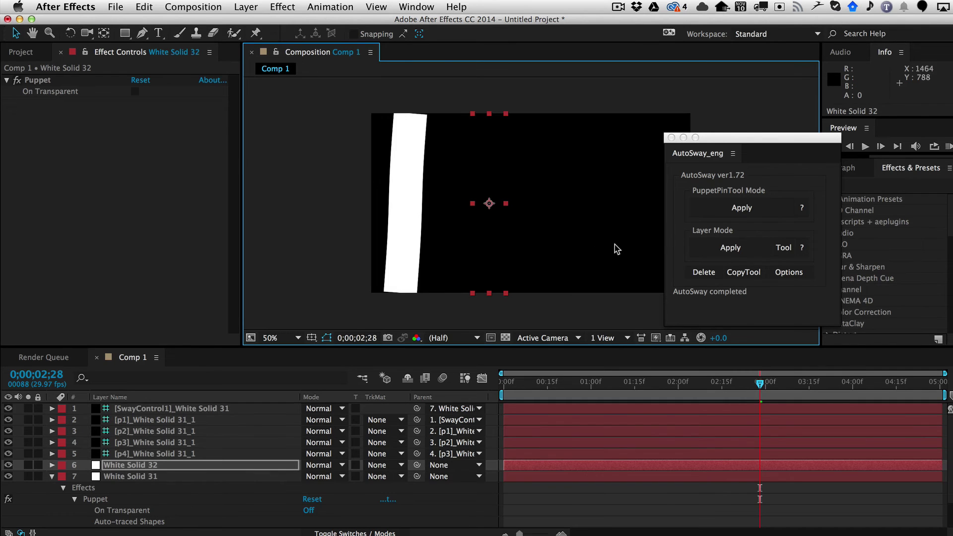
Step: Undo the duplication and move of White Solid 31, and collapse the original layer's properties
key(ctrl+z)
key(ctrl+z)
key(ctrl+z)
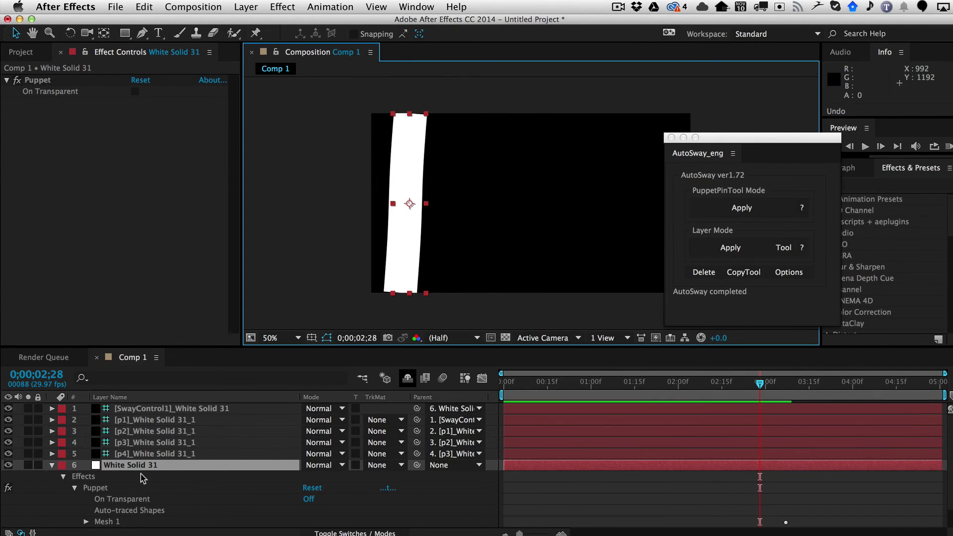
click(52, 465)
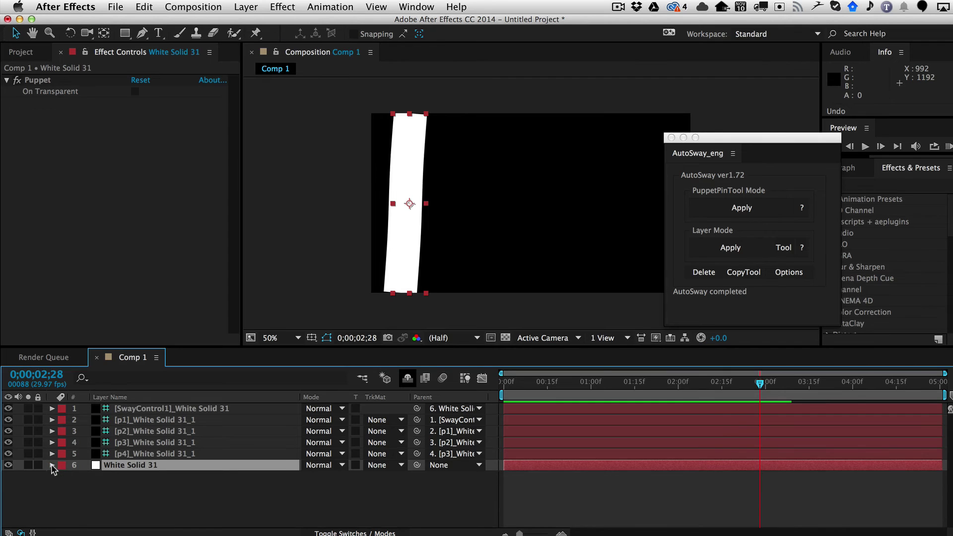
Step: Delete AutoSway from White Solid 31 with its sway control and all four pin control layers selected
click(708, 274)
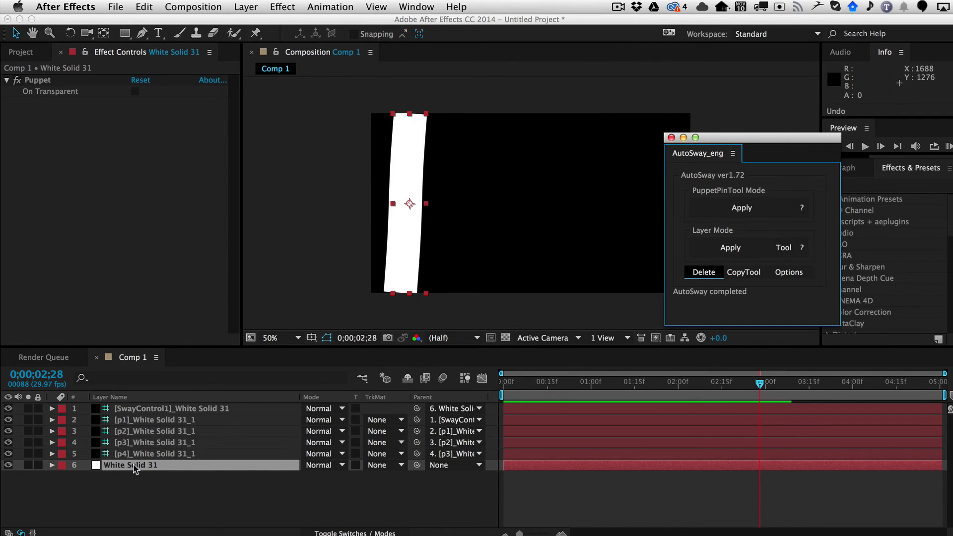
shift+click(160, 412)
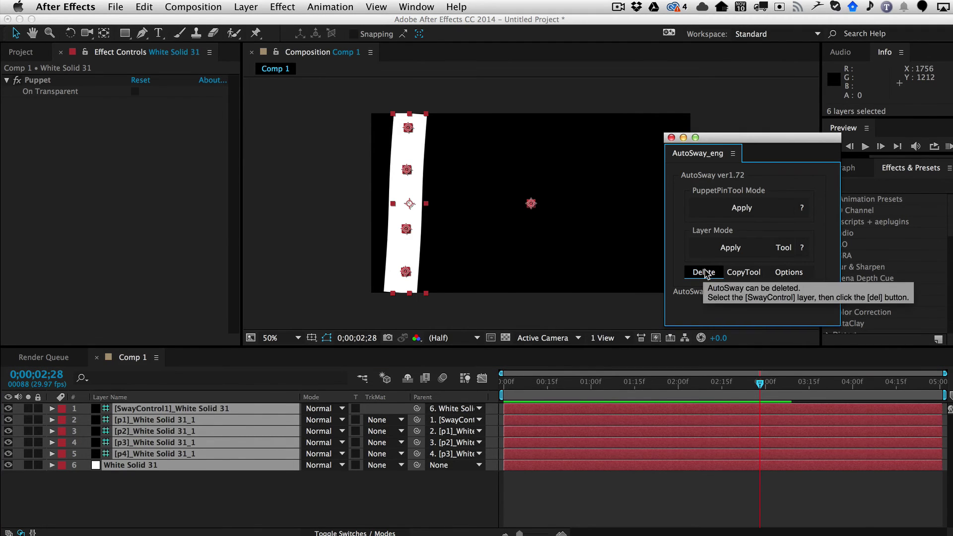
click(226, 480)
click(208, 413)
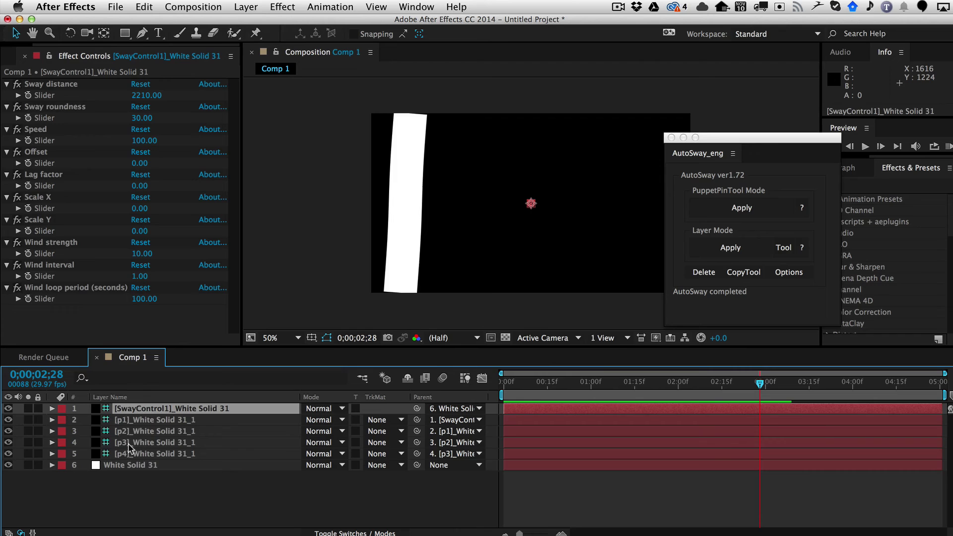
shift+click(130, 469)
click(704, 272)
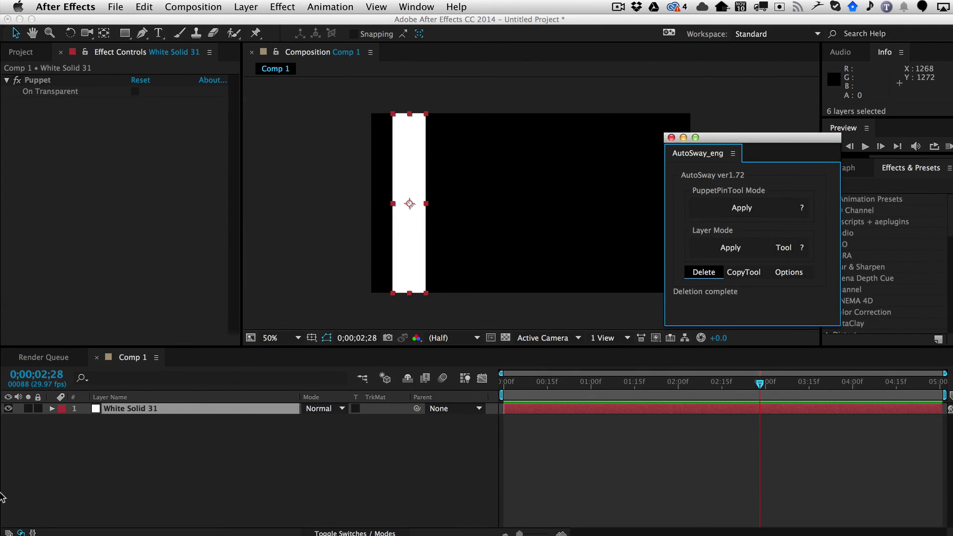
Step: Duplicate White Solid 31 twice, spacing the copies side by side to the right of the original
click(189, 496)
click(154, 409)
key(super+d)
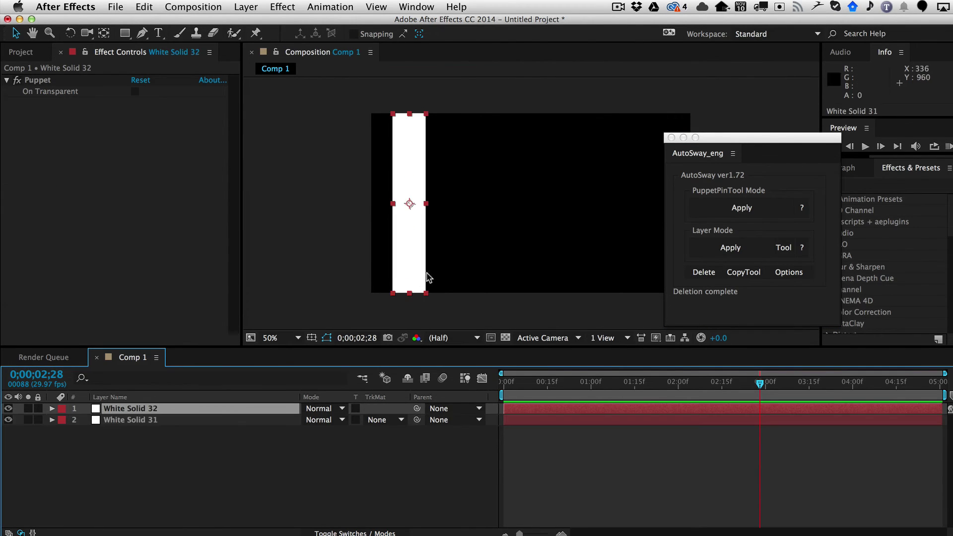
drag(416, 265, 508, 259)
key(super+d)
Step: Examine the Puppet effect, mesh and pins on White Solid 31 and White Solid 32
click(138, 431)
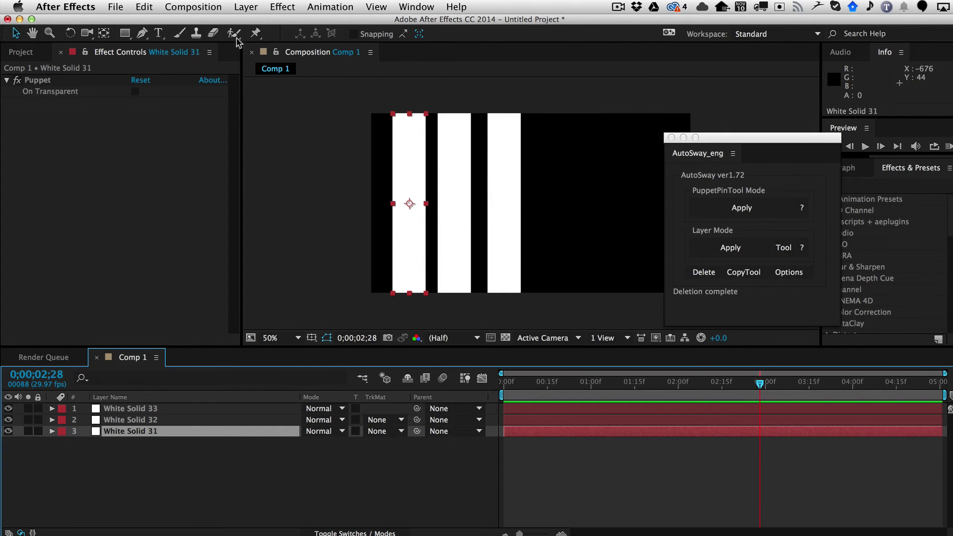
click(260, 33)
click(408, 127)
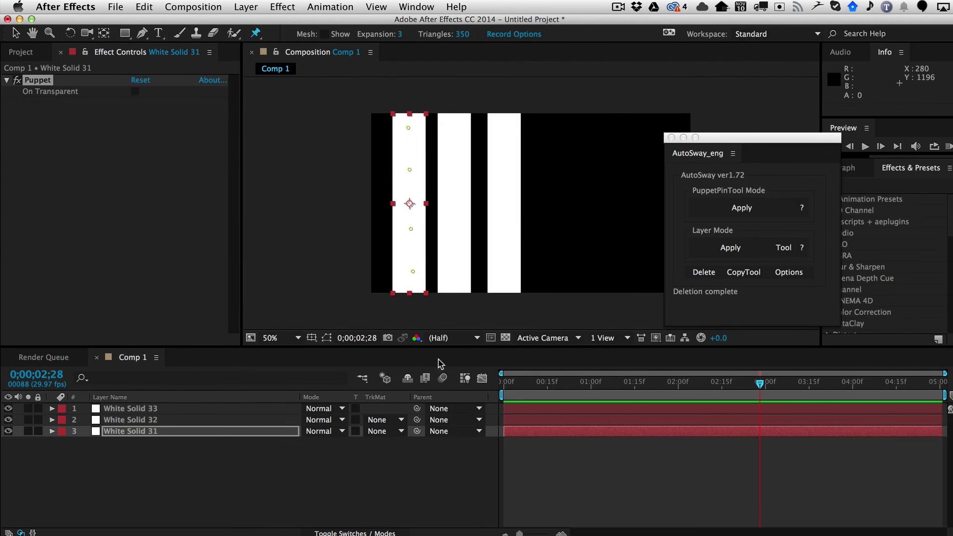
click(192, 419)
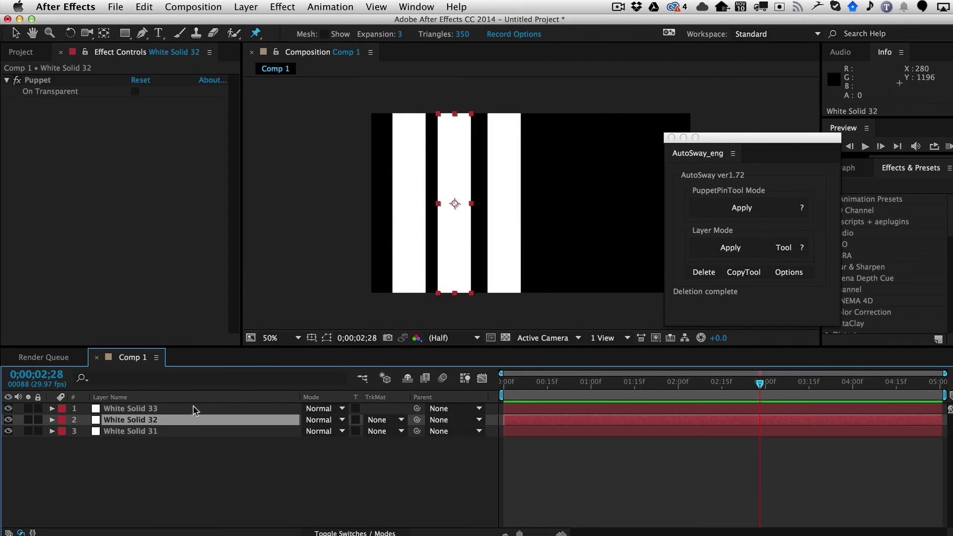
click(130, 432)
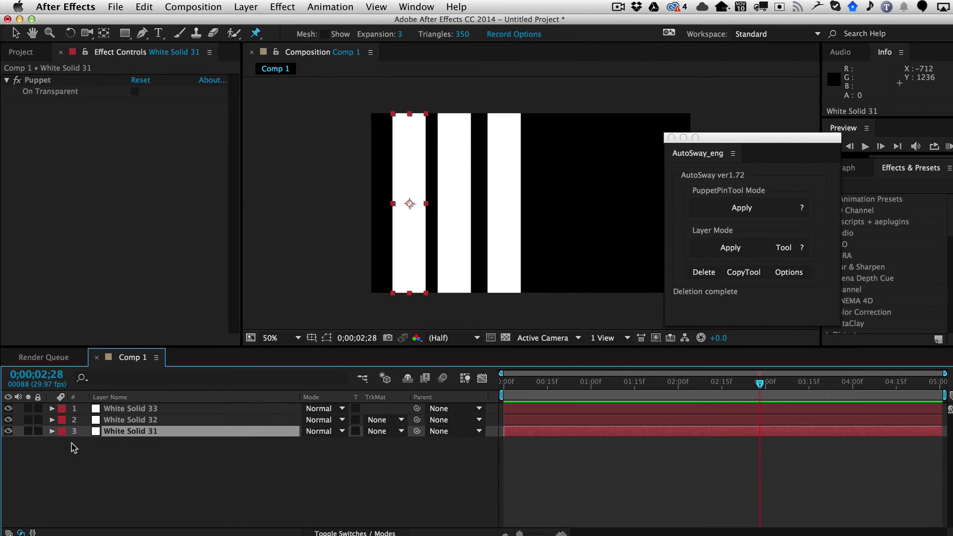
click(51, 432)
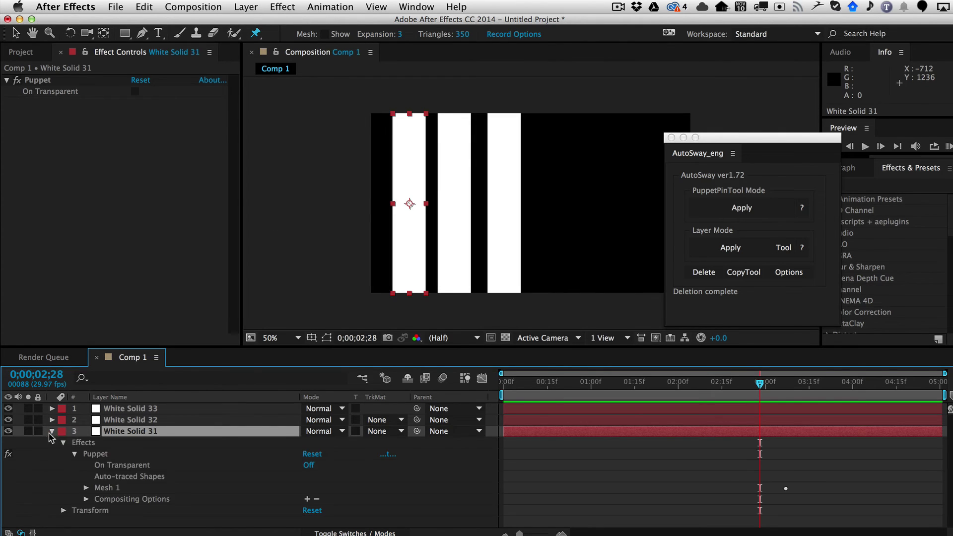
click(110, 489)
click(124, 421)
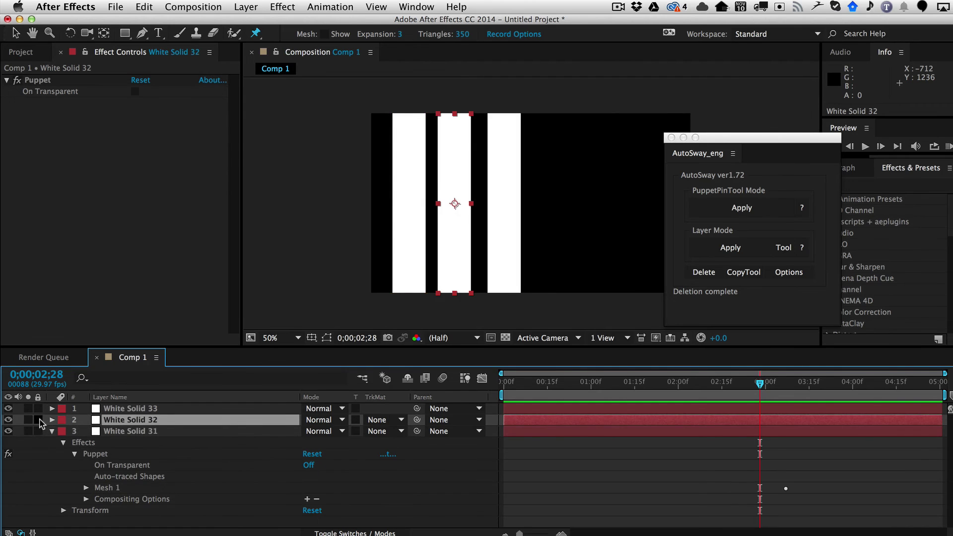
click(51, 420)
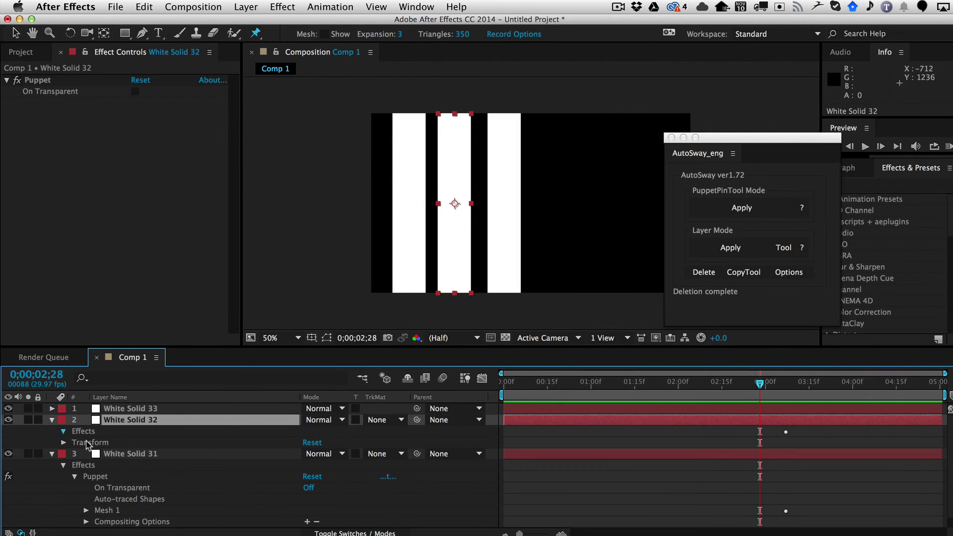
click(113, 477)
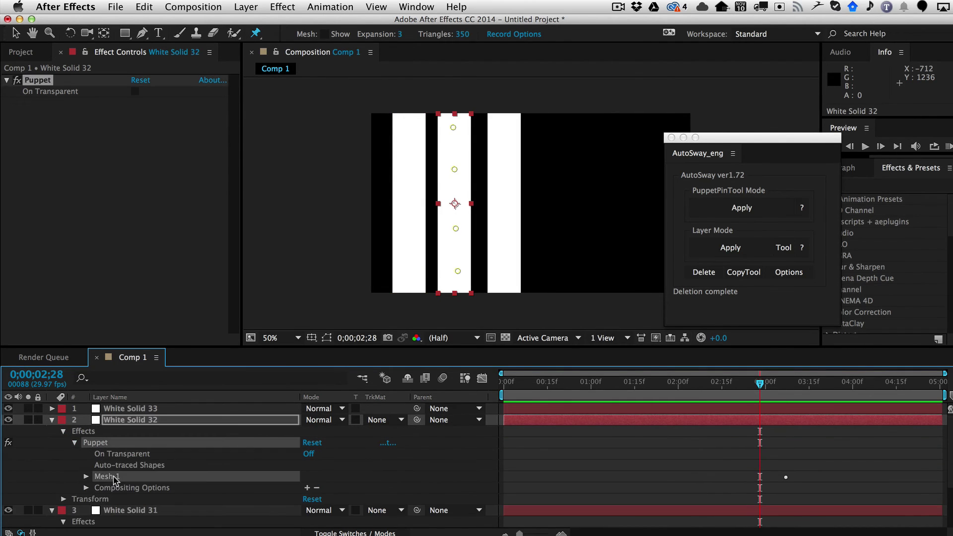
click(52, 420)
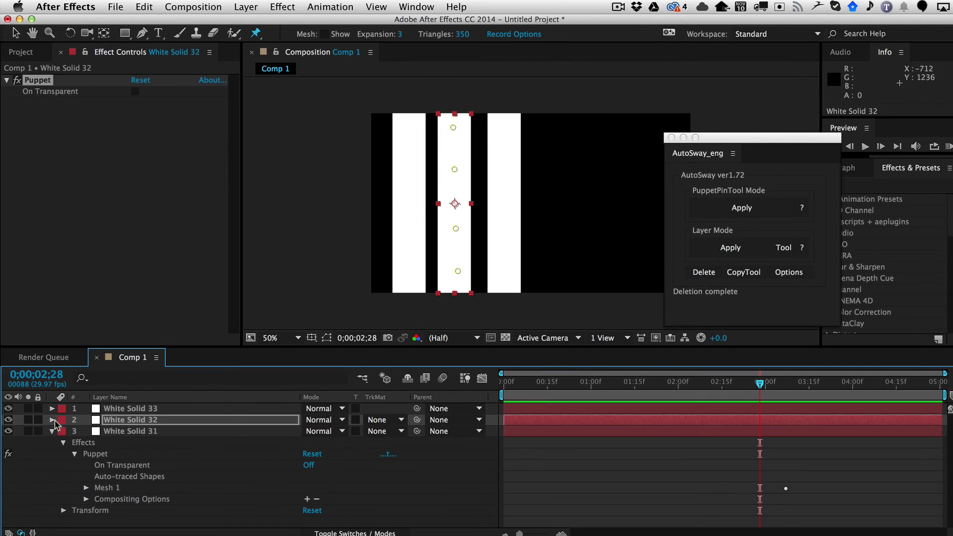
Step: Apply AutoSway's PuppetPinTool Mode to White Solid 31, and select White Solid 32
click(136, 432)
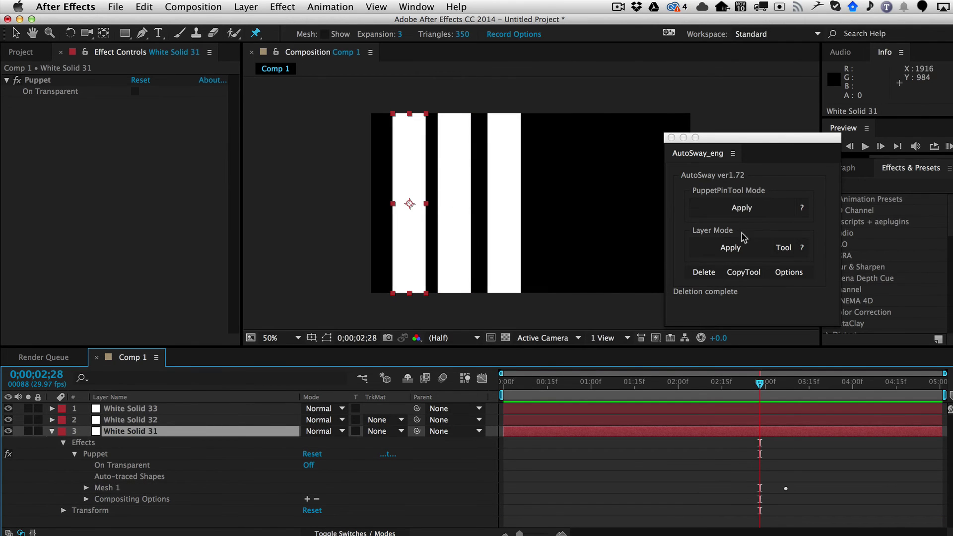
click(739, 211)
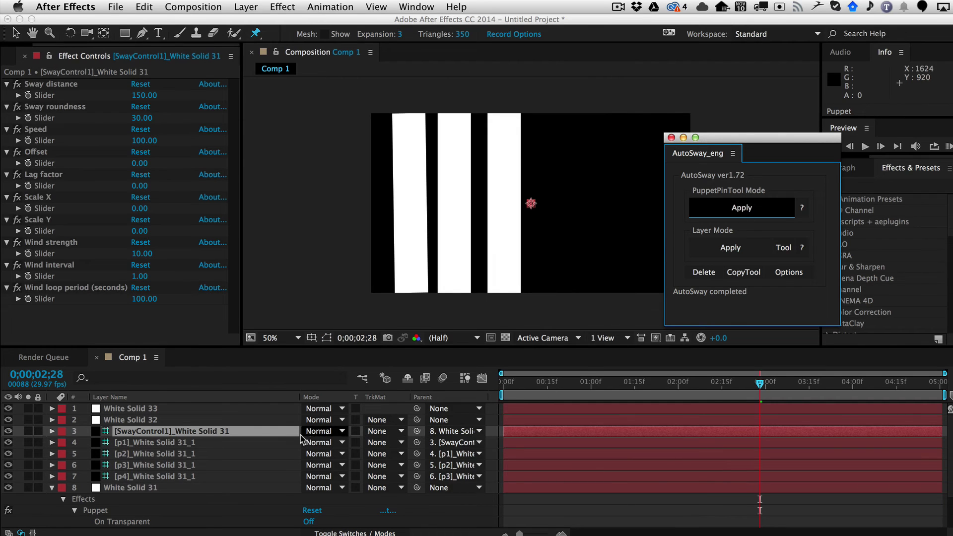
click(137, 421)
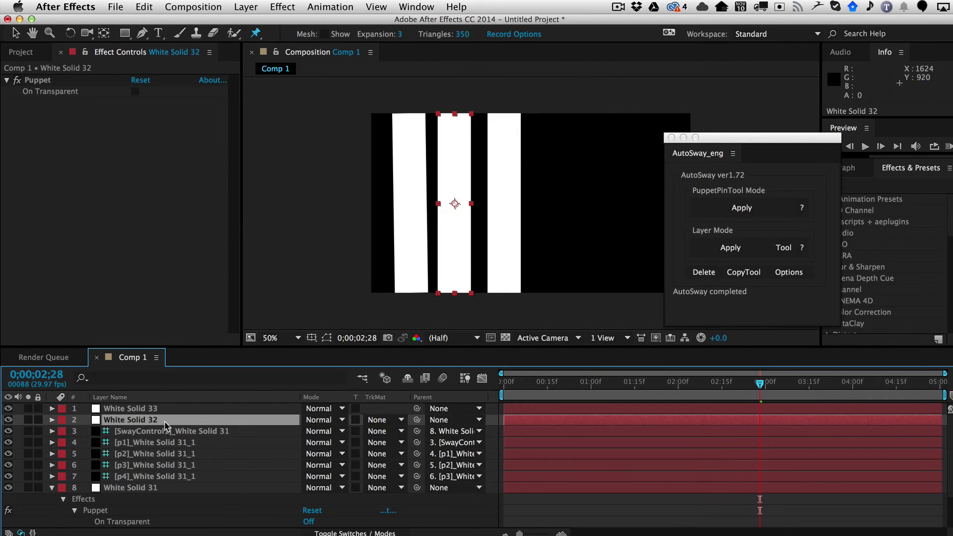
click(737, 252)
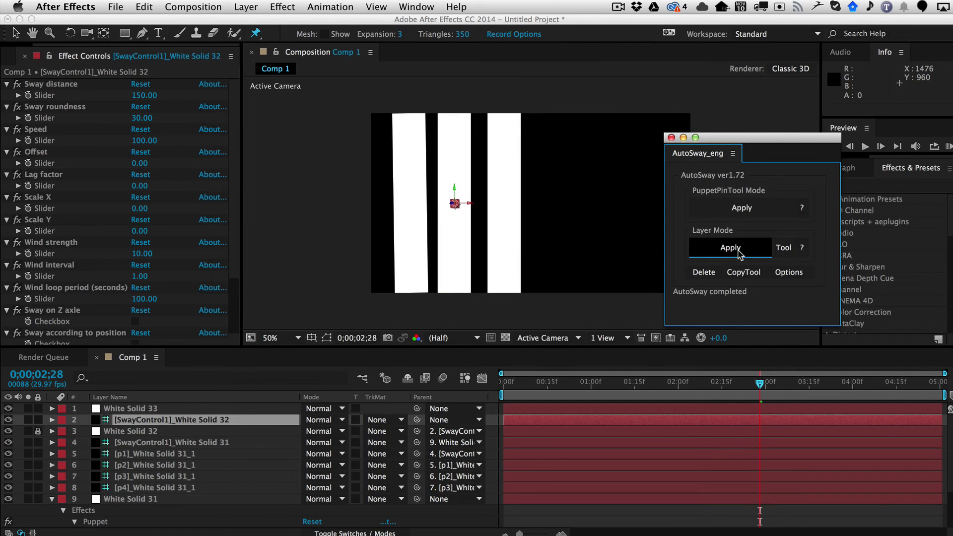
click(143, 6)
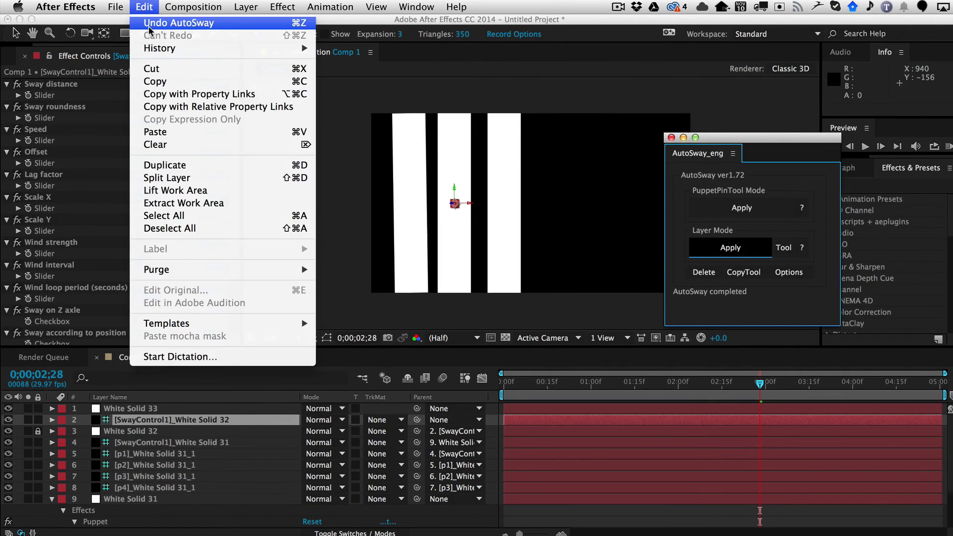
click(151, 21)
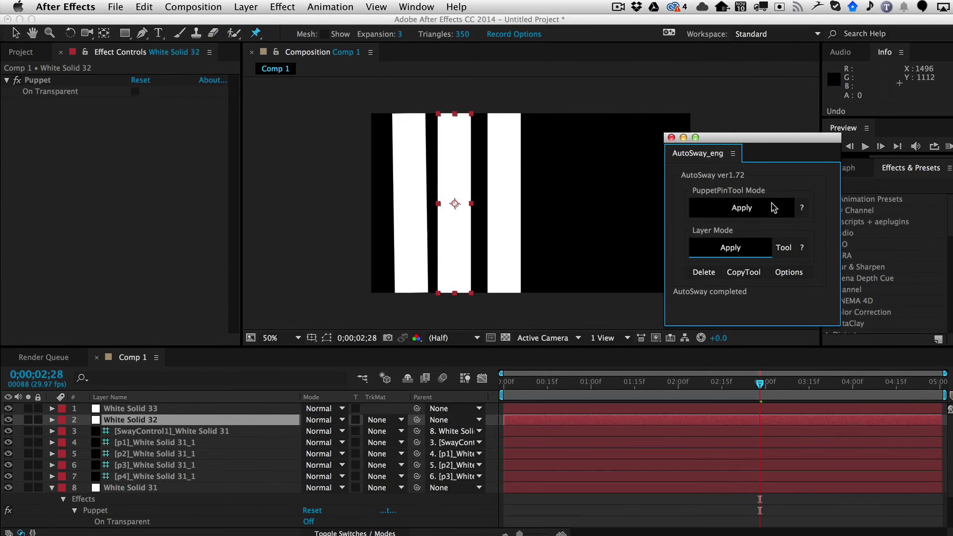
Step: Apply PuppetPinTool Mode separately to White Solid 32 and White Solid 33, and preview the animation of all three solids
click(738, 210)
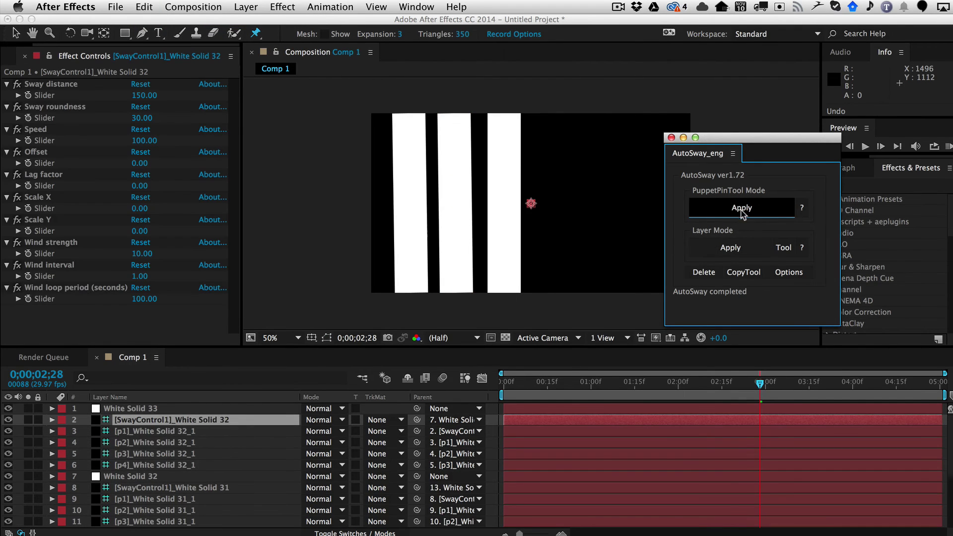
click(155, 408)
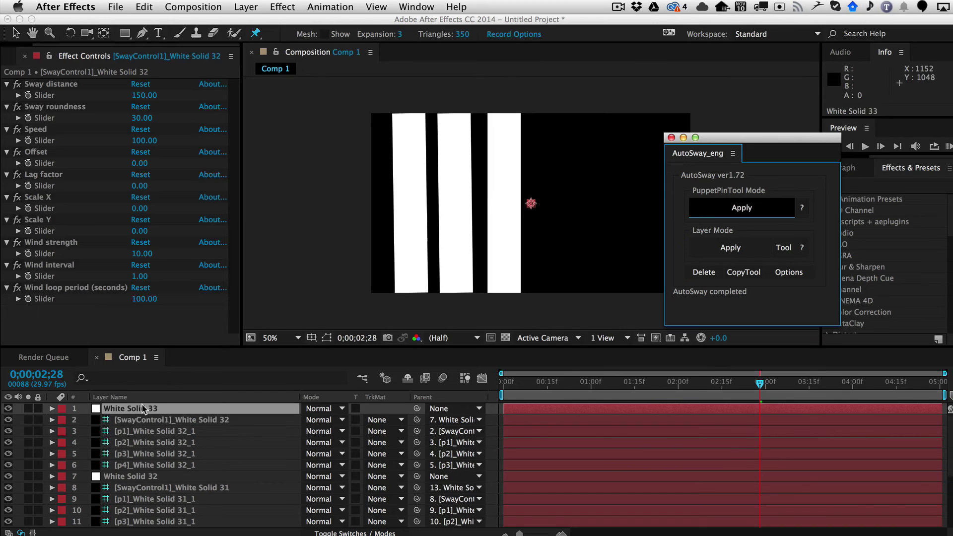
click(748, 209)
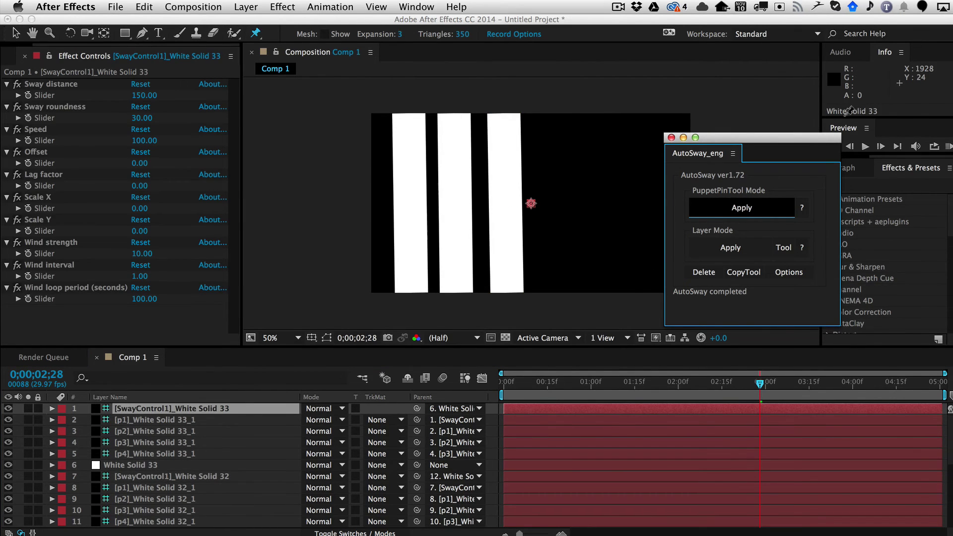
click(947, 147)
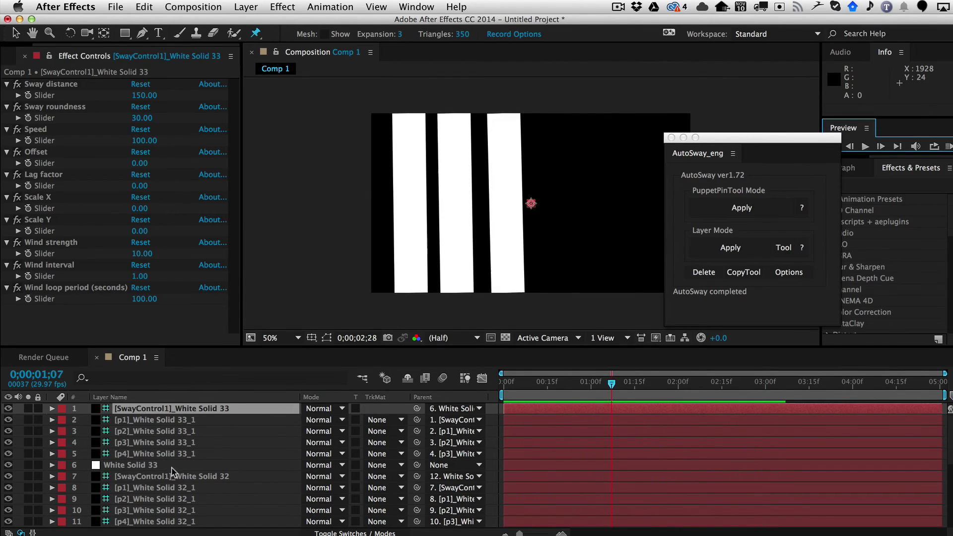
Step: Set the Sway distance of the White Solid 33 sway control to 300, and raise it to 500
click(144, 95)
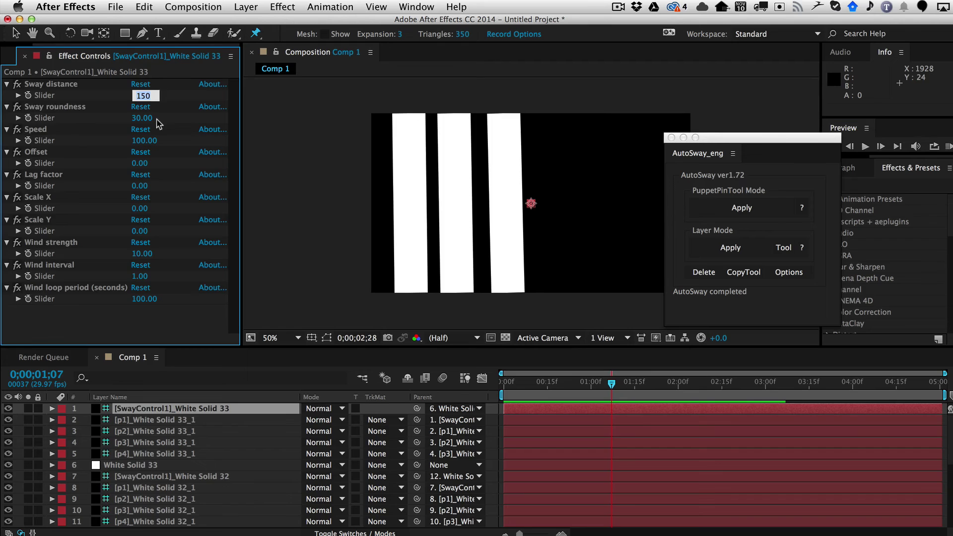
text(300)
key(Return)
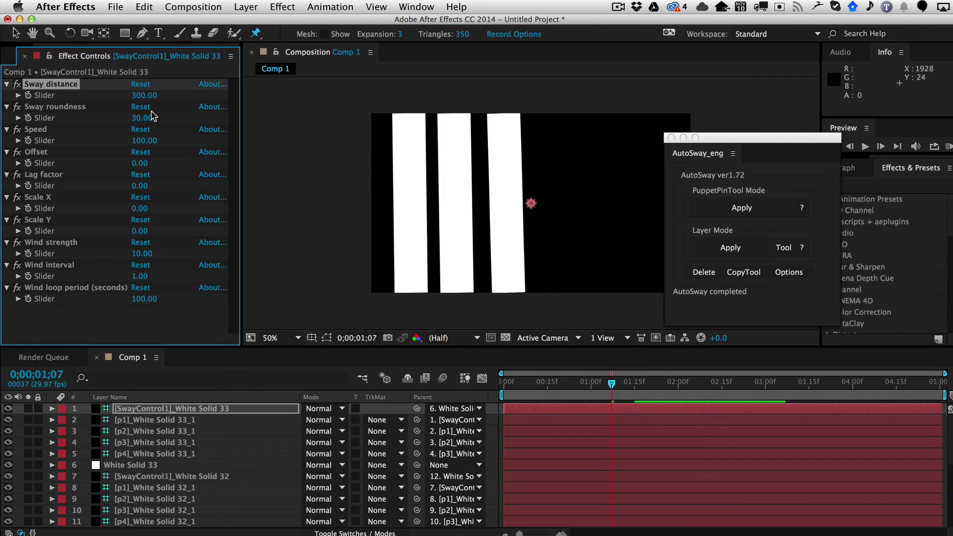
click(146, 97)
text(500)
key(Return)
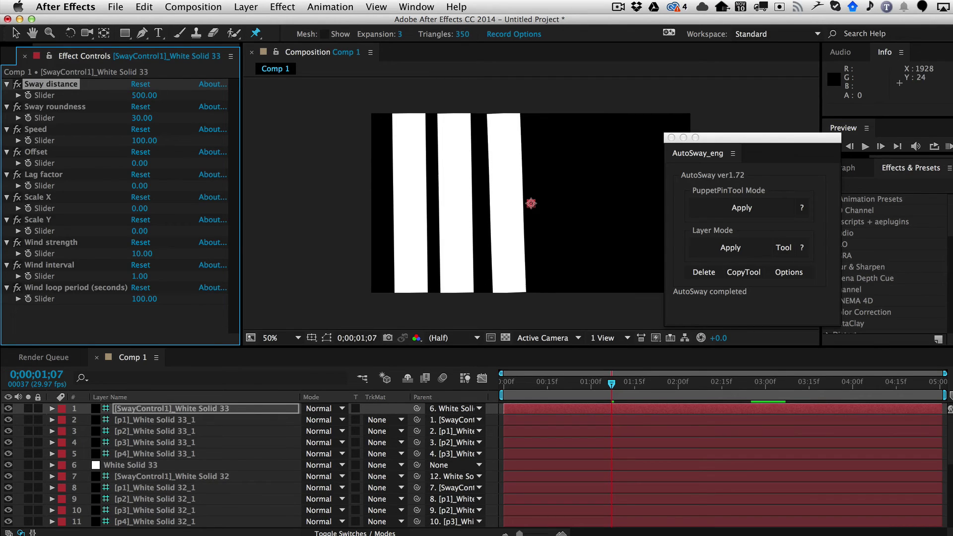
Step: Set the Sway distance of the White Solid 32 sway control to 500
click(169, 476)
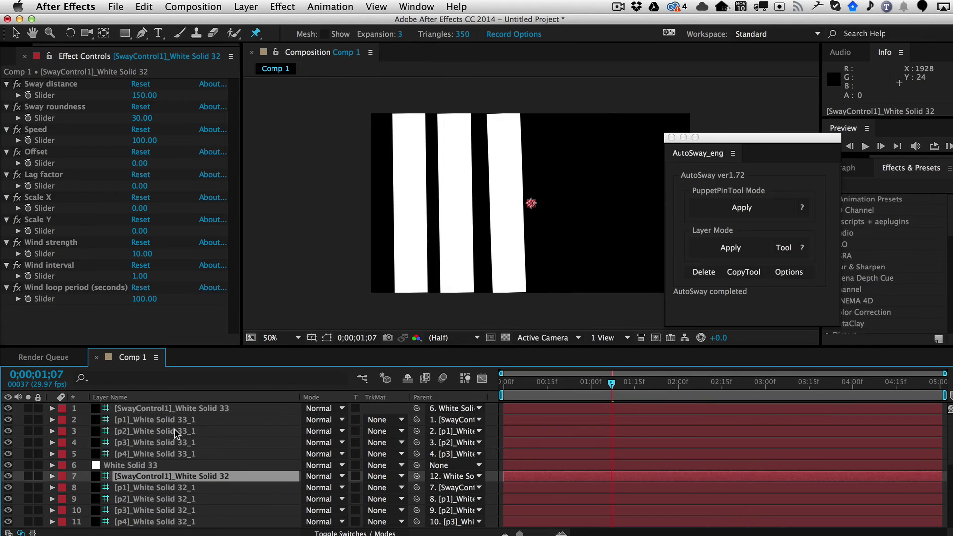
click(144, 96)
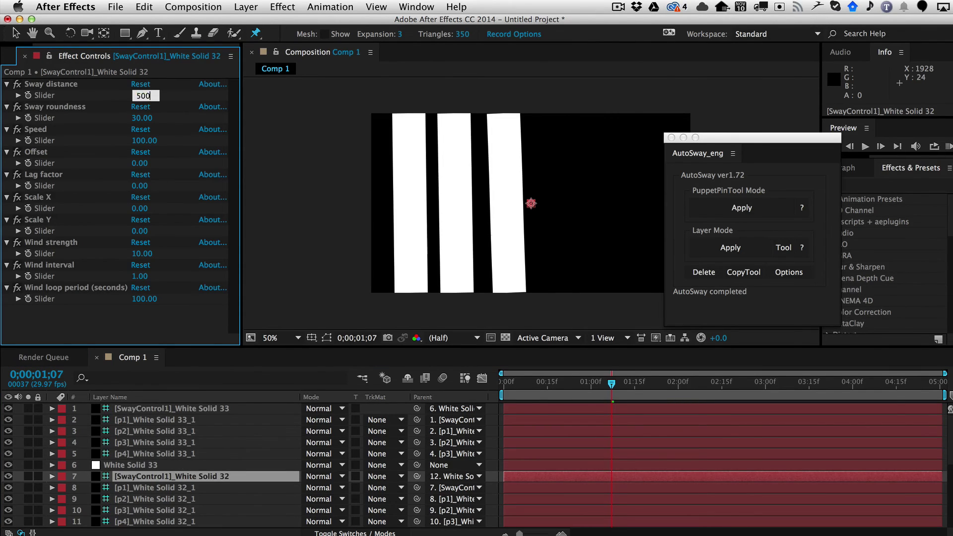
key(Return)
Step: Set the Sway distance of the White Solid 31 sway control to 500
scroll(196, 501, down, 6)
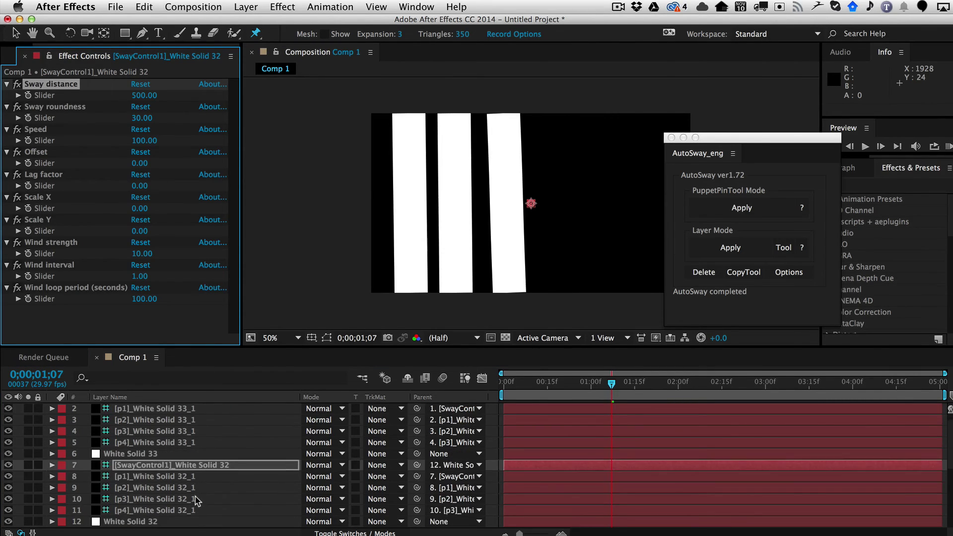
scroll(211, 489, up, 2)
scroll(211, 477, up, 1)
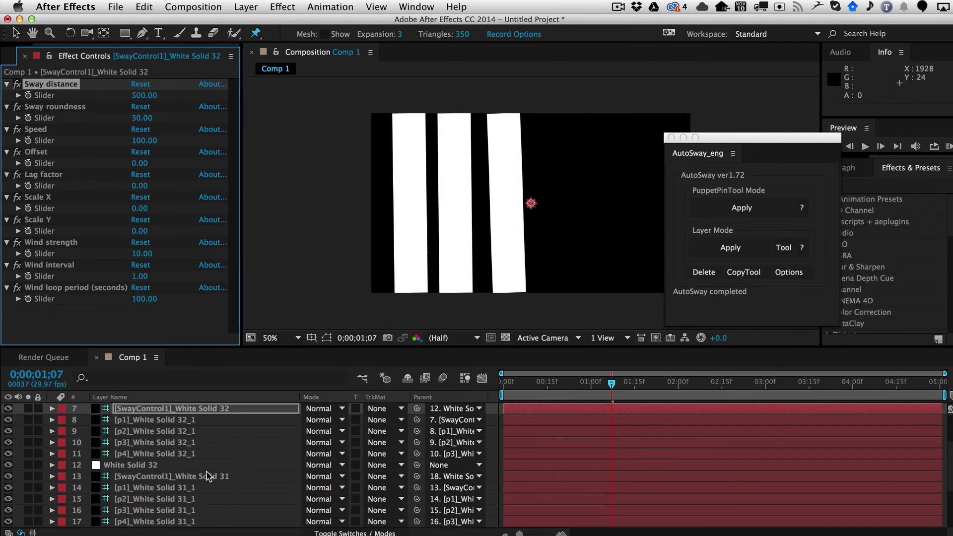
click(187, 480)
click(144, 95)
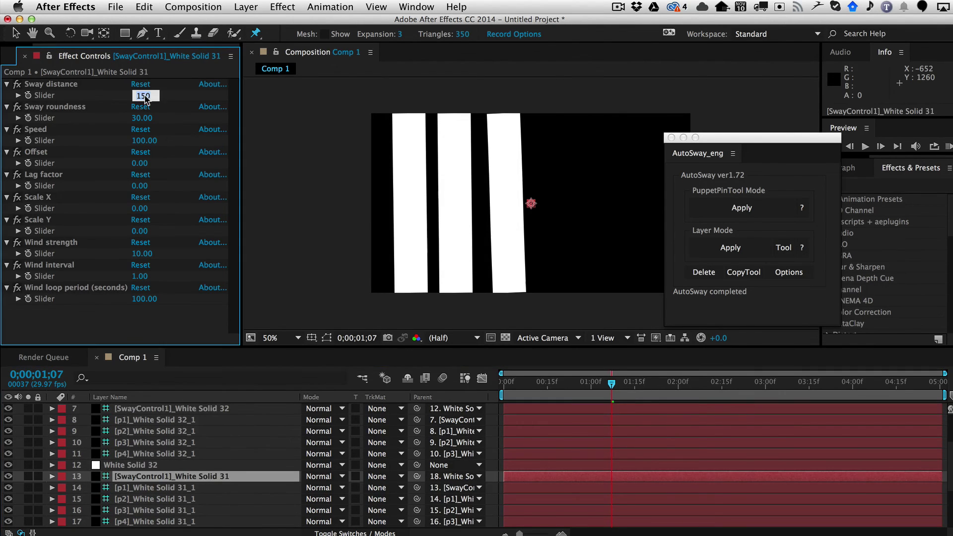
text(500)
key(Return)
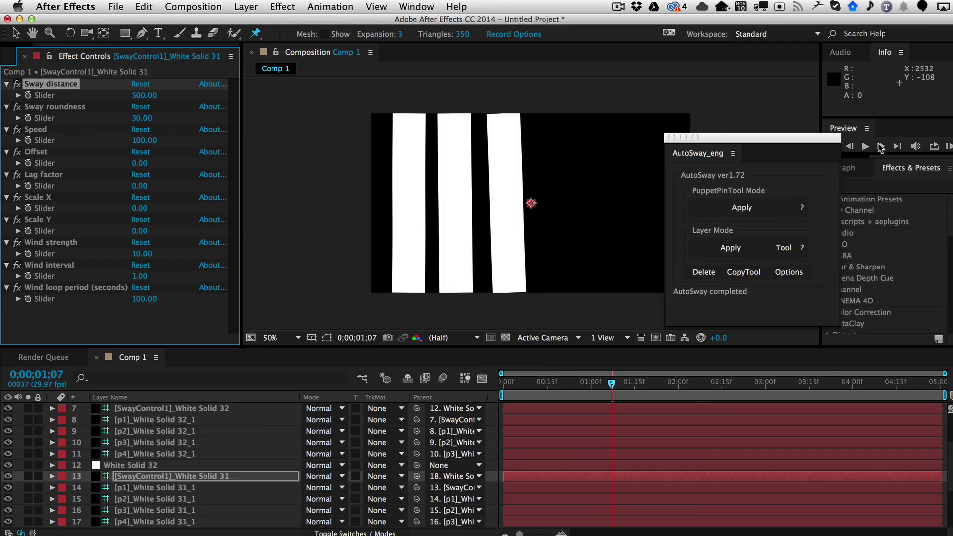
Step: Preview the animation of the three solids, and set the Sway distance of the White Solid 33 sway control to 450
click(948, 148)
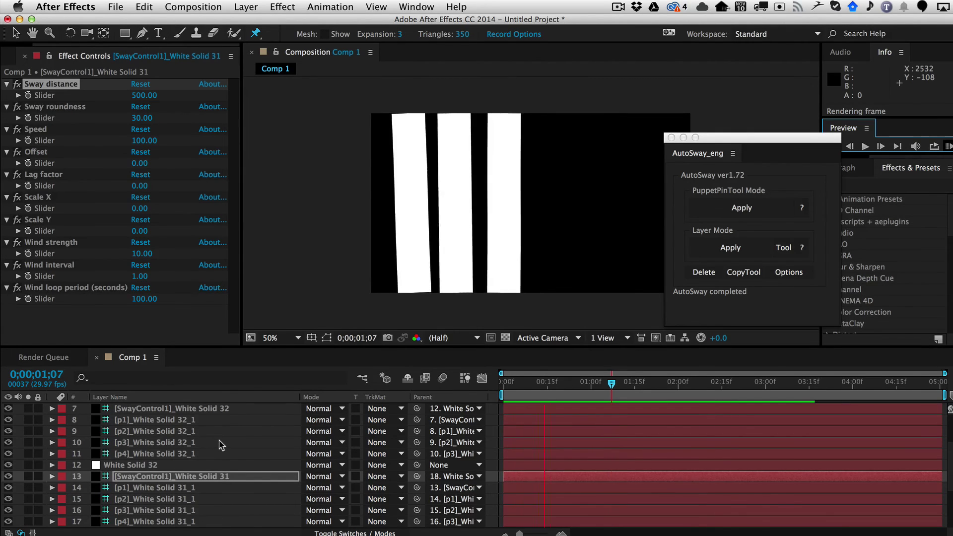
scroll(223, 442, up, 3)
click(204, 412)
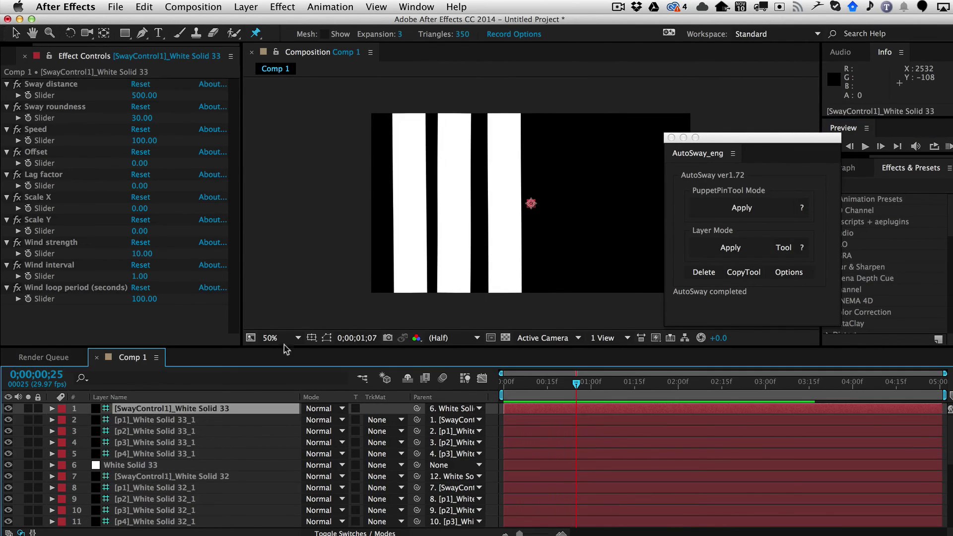
click(144, 95)
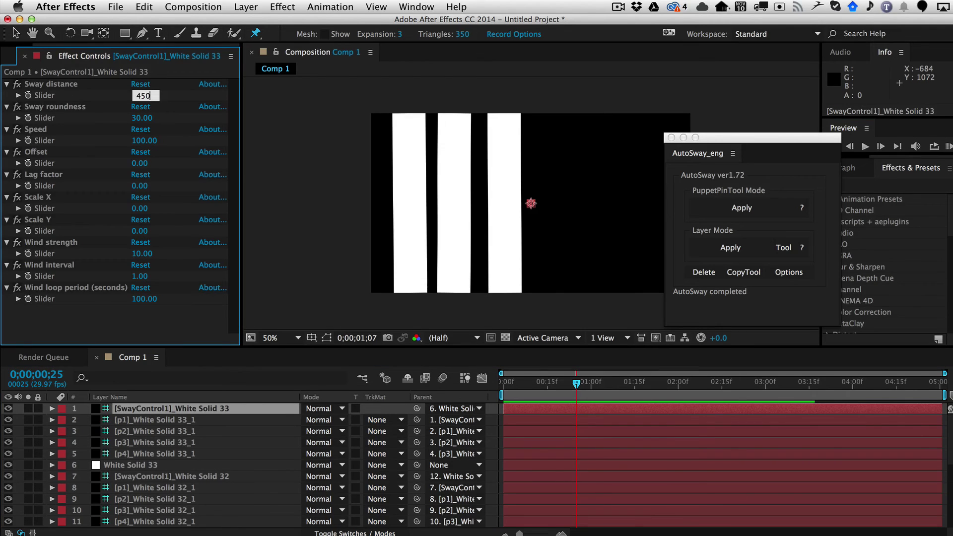
text(450)
key(Return)
Step: Set the White Solid 33 sway control's Sway roundness to 100, Speed to 200 and Offset to 10
click(145, 117)
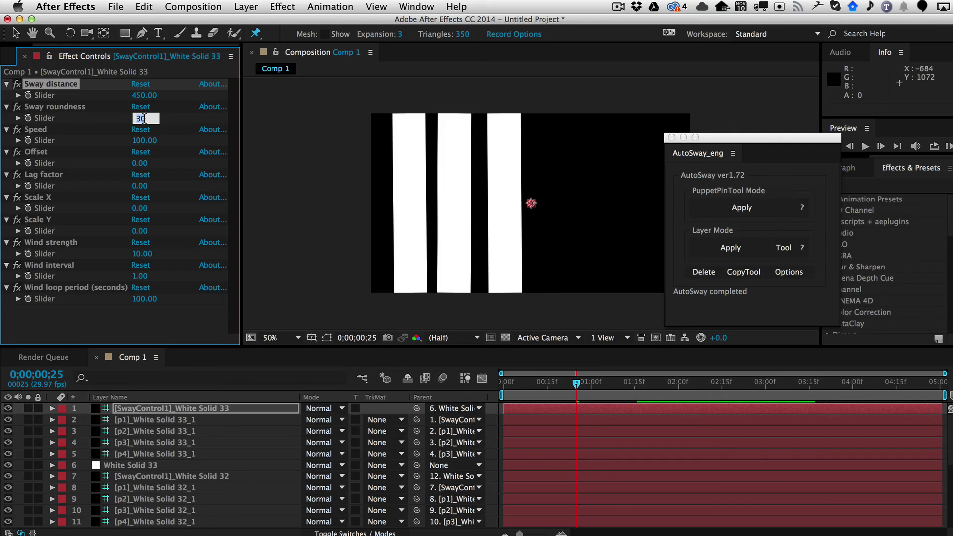
text(100)
key(Return)
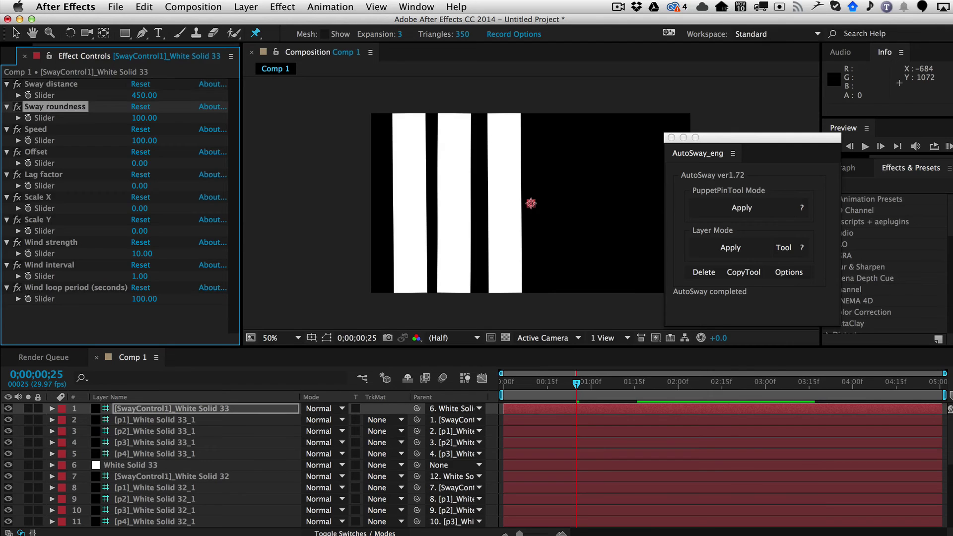
click(154, 140)
text(200)
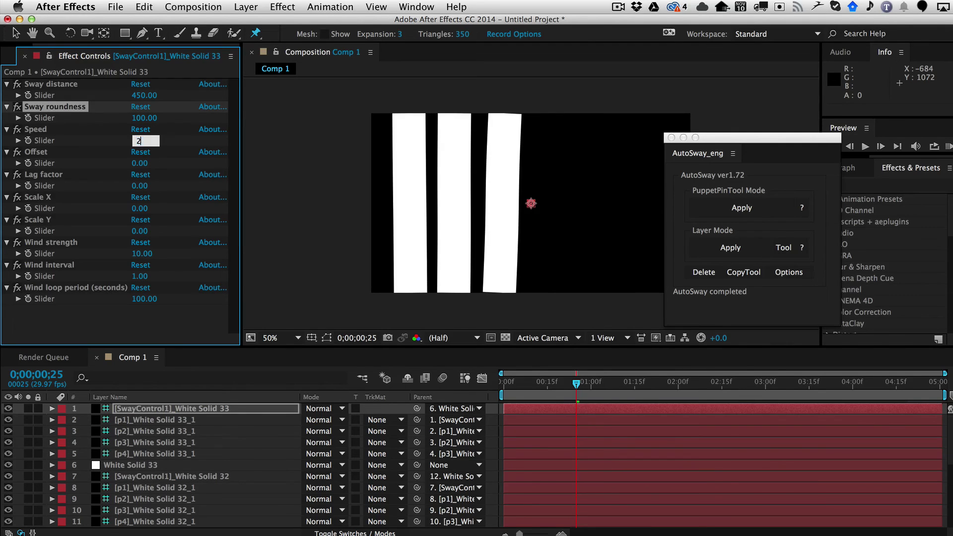
key(Return)
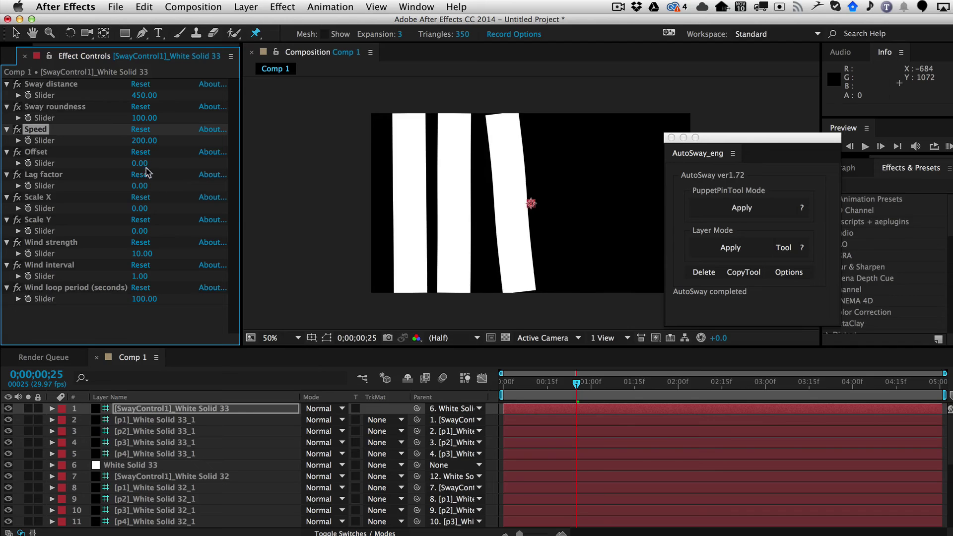
click(143, 165)
key(Return)
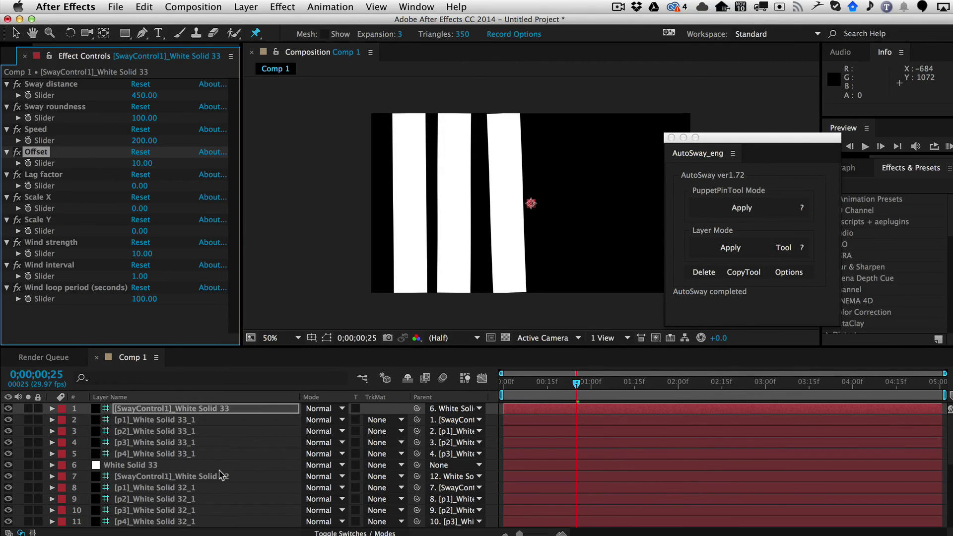
Step: Open AutoSway's CopyTool, refresh the copy sources and choose the White Solid 33 sway control as the copy source
click(163, 411)
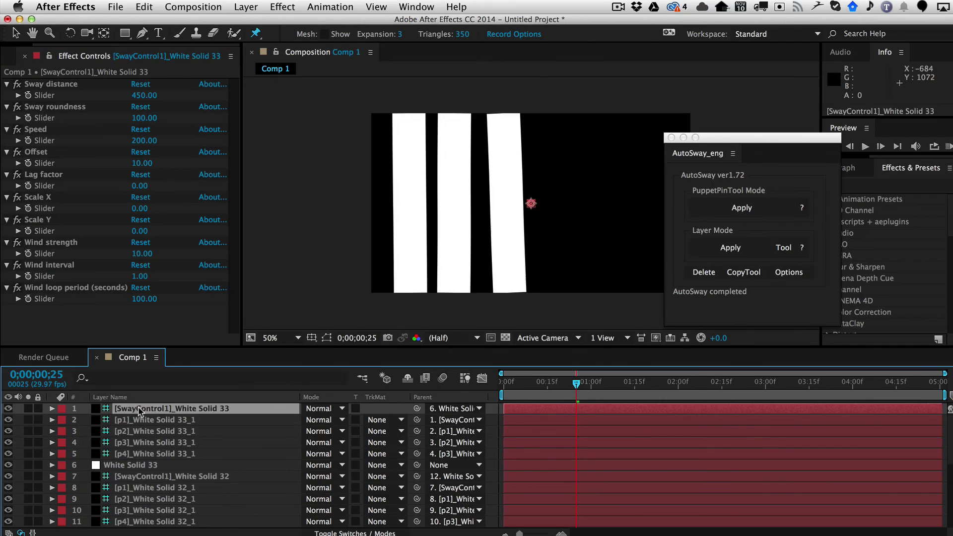
click(745, 272)
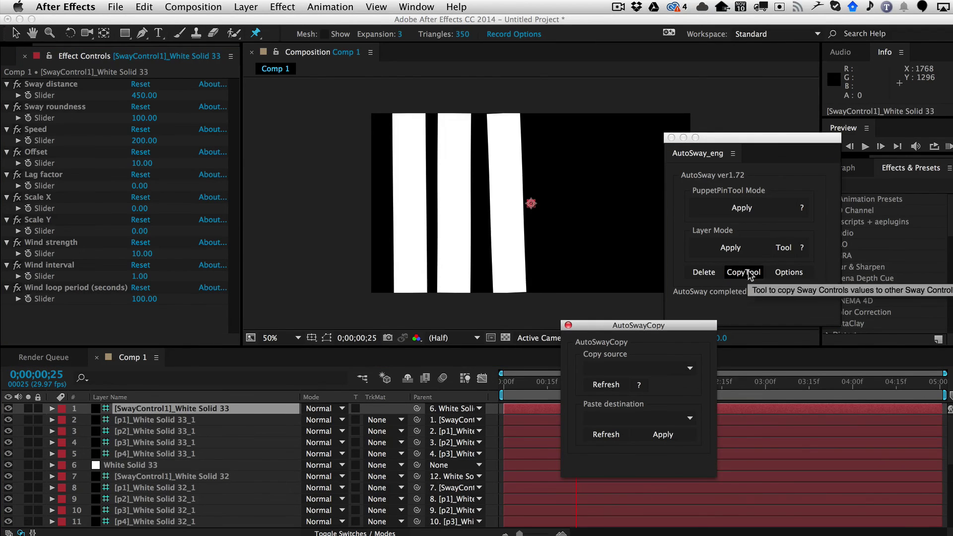
drag(661, 330, 653, 263)
click(611, 304)
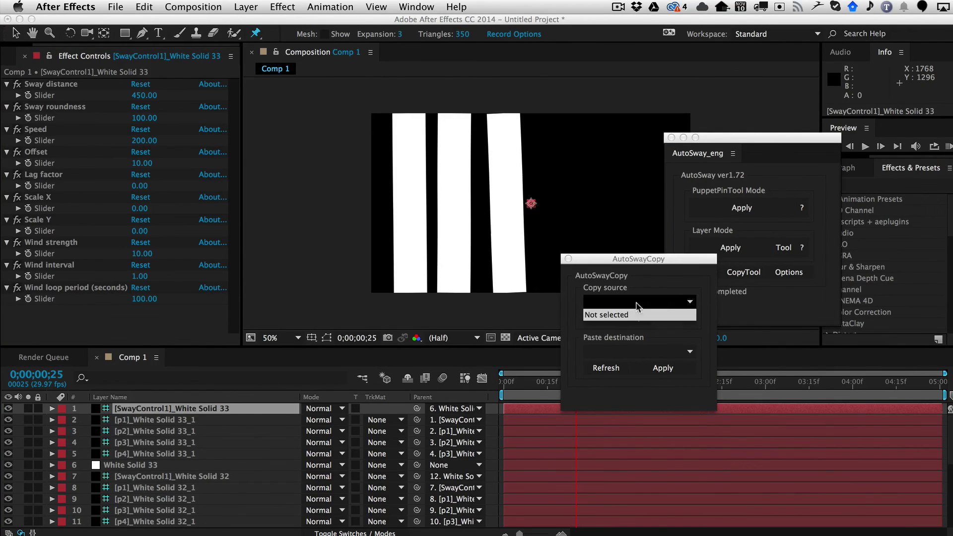
click(584, 316)
click(606, 318)
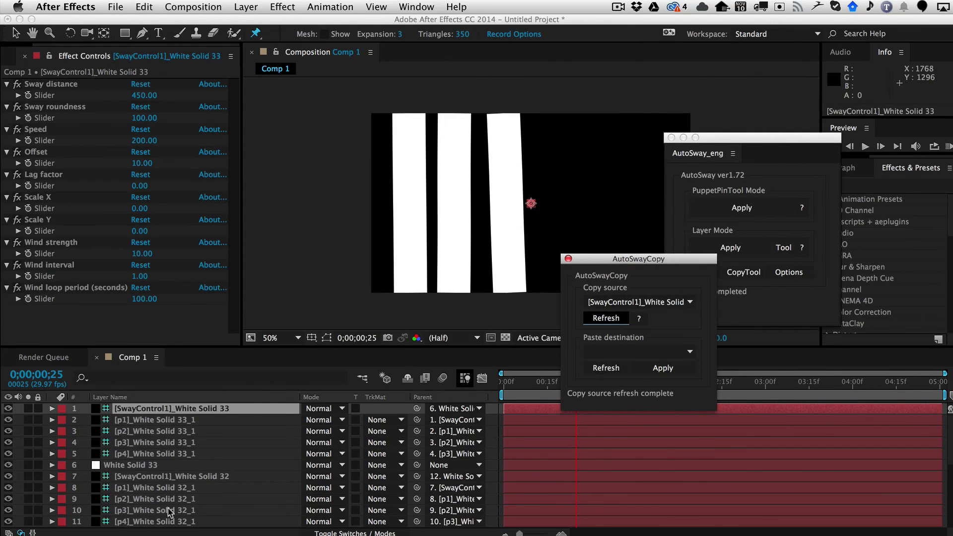
click(689, 302)
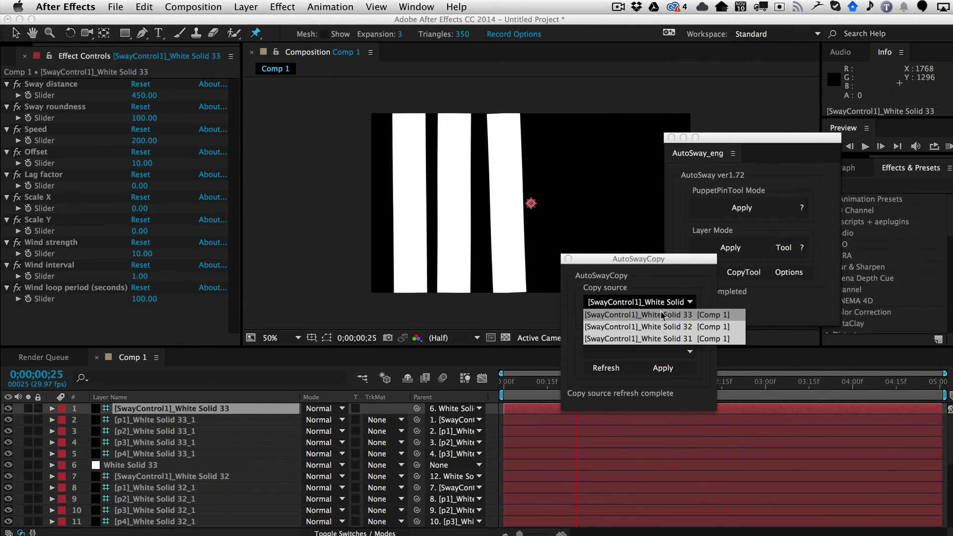
click(685, 316)
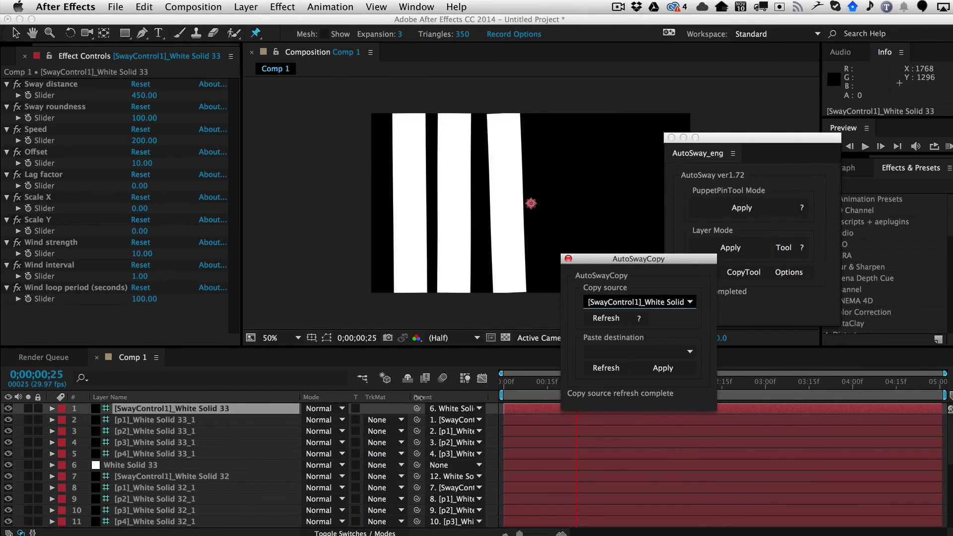
Step: Refresh the paste destinations, copy the White Solid 33 sway values to the White Solid 32 sway control, and check its values
click(675, 353)
click(610, 364)
click(607, 366)
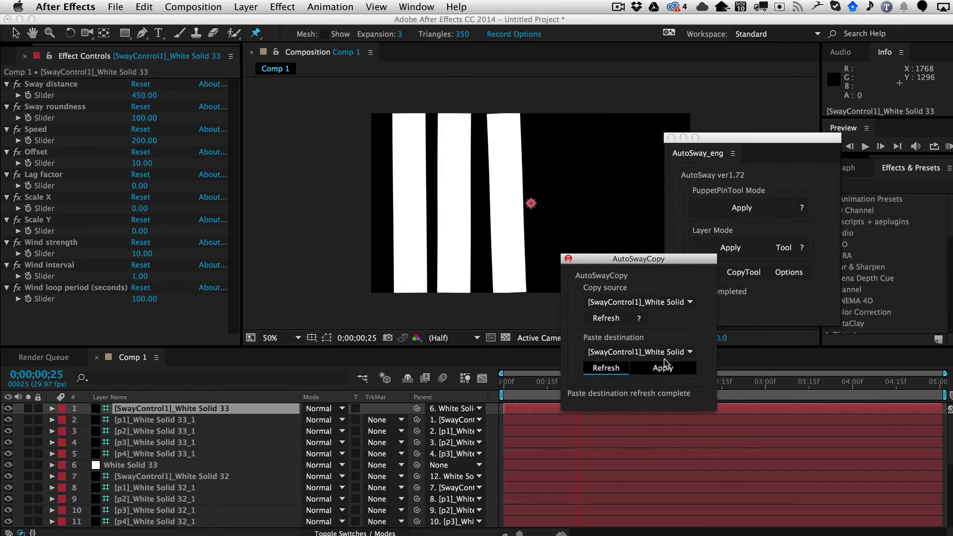
click(682, 352)
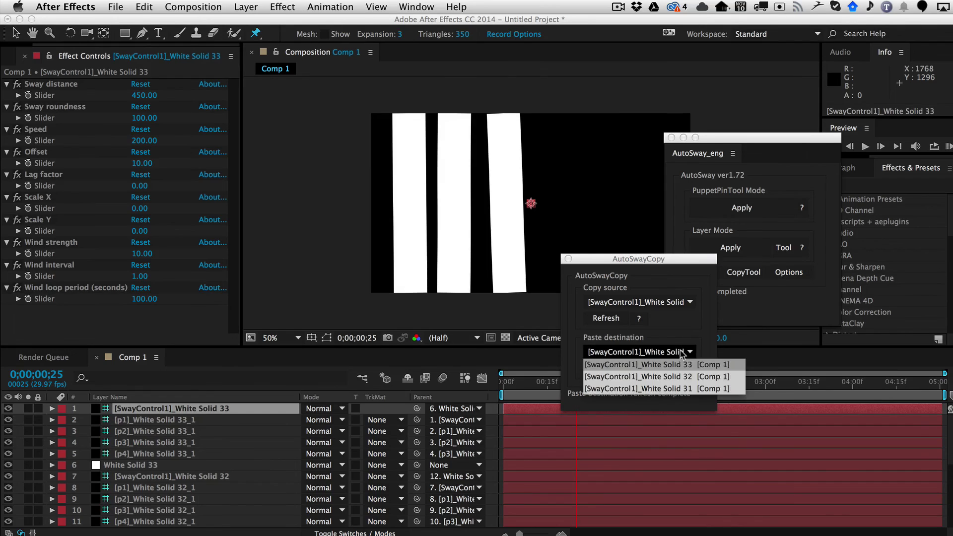
click(684, 378)
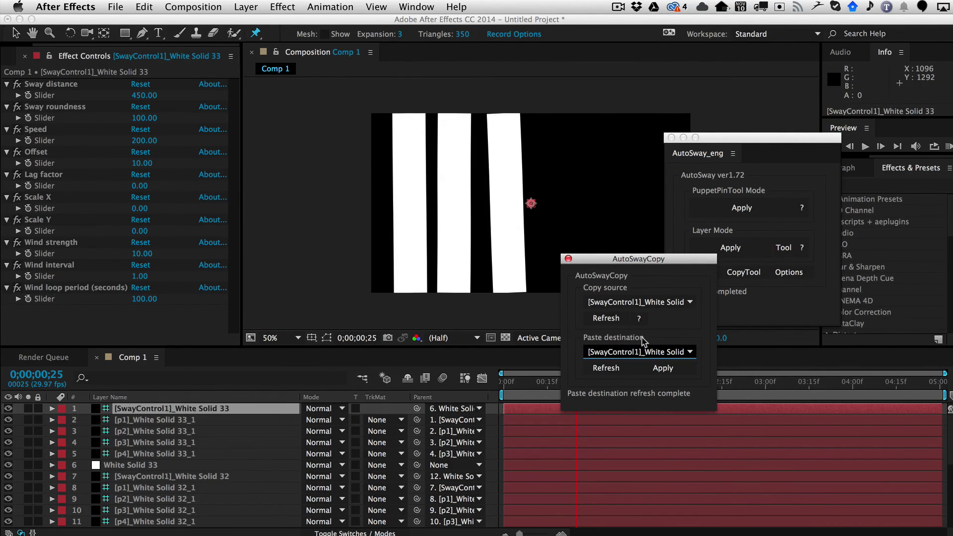
click(663, 369)
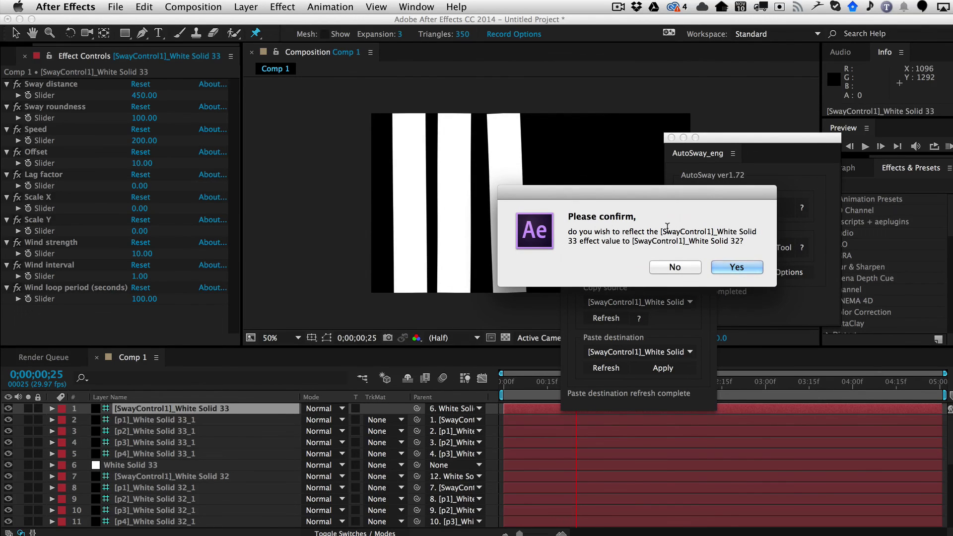
click(737, 268)
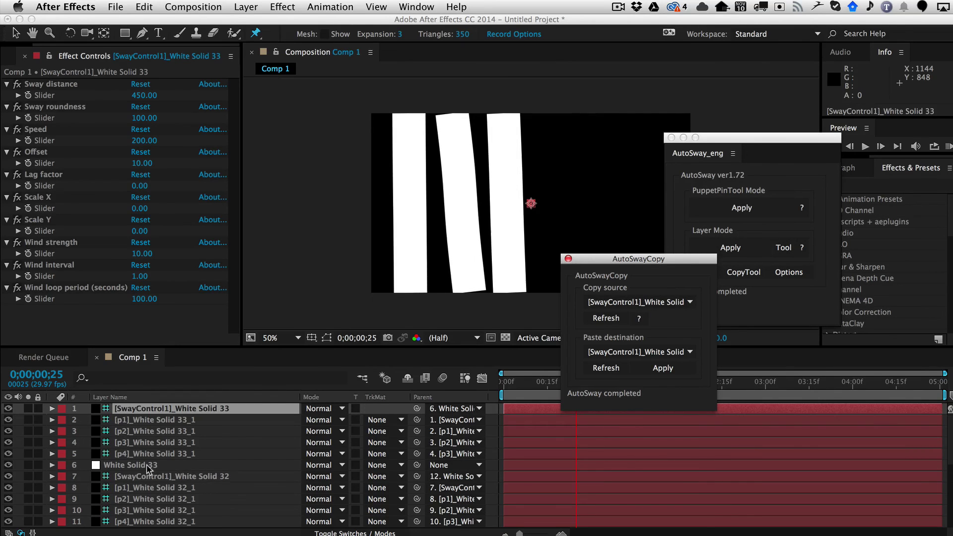
click(214, 477)
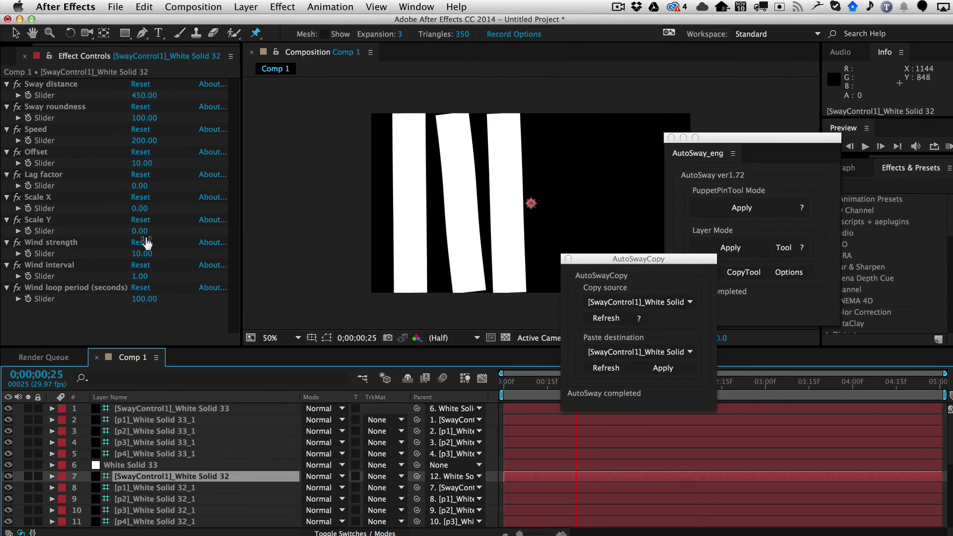
Step: Select the White Solid 31 sway control, set it as the paste destination and copy the White Solid 33 sway values to it
scroll(213, 507, down, 3)
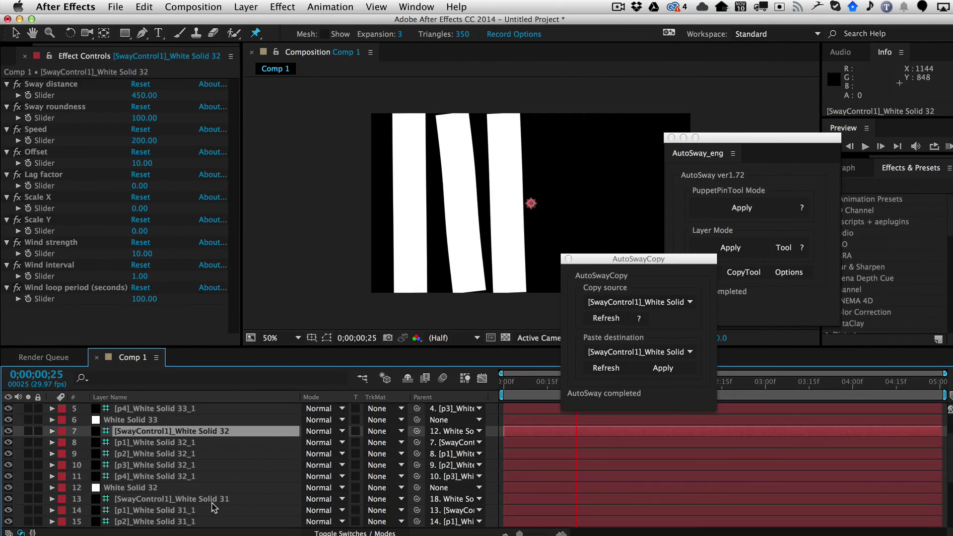
click(212, 500)
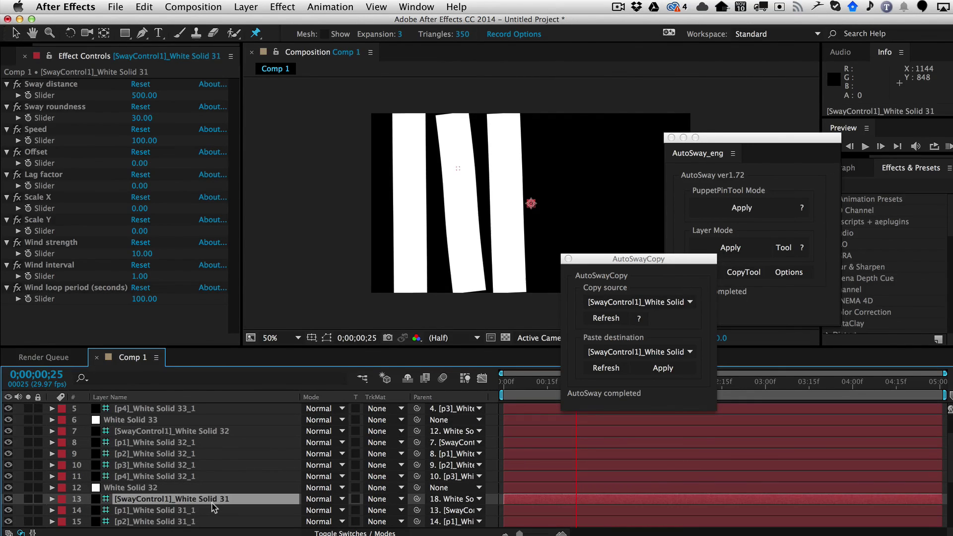
click(591, 308)
click(686, 327)
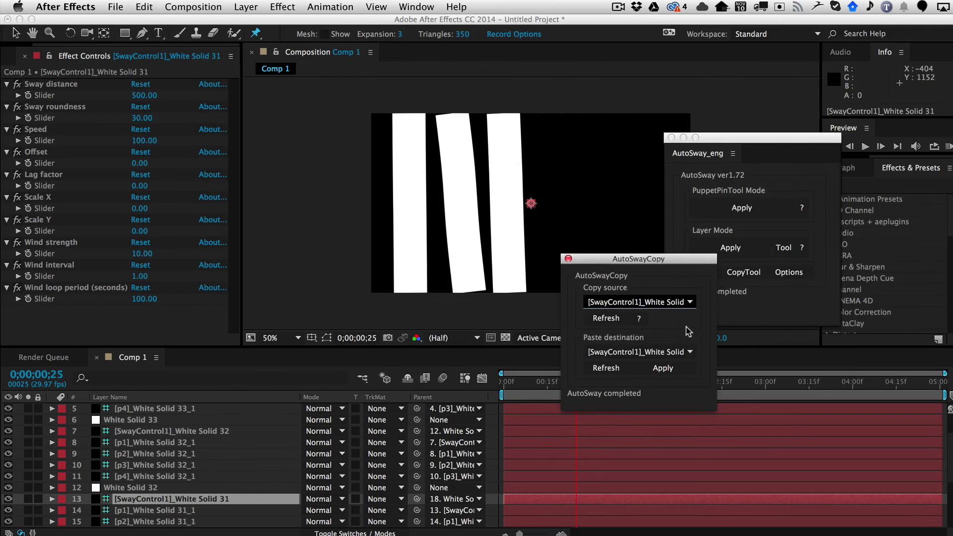
click(660, 352)
click(659, 353)
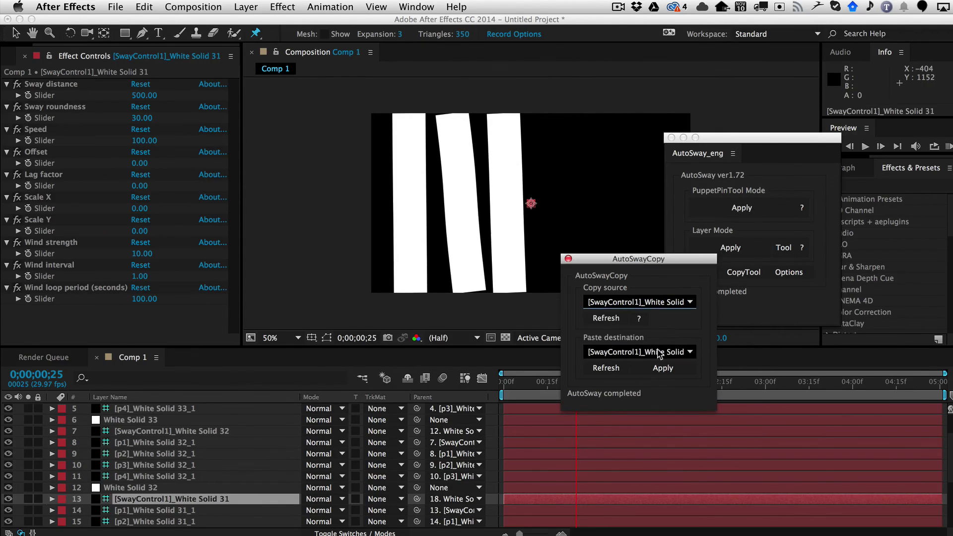
click(660, 354)
click(668, 388)
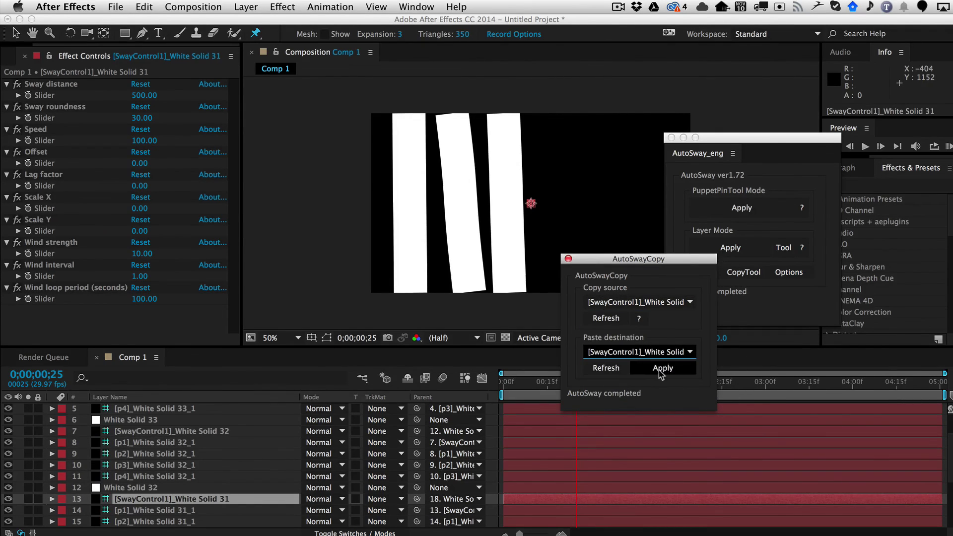
click(660, 370)
click(735, 267)
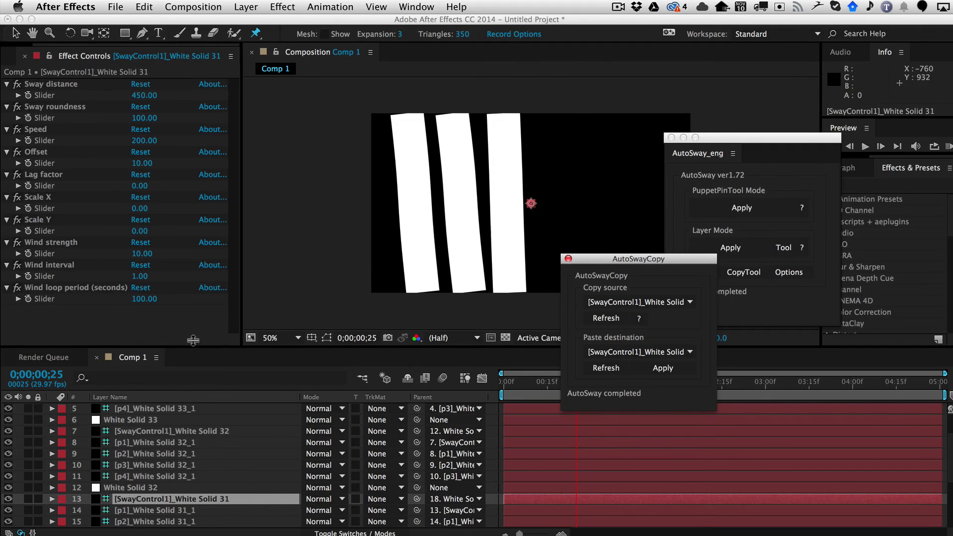
Step: Close the AutoSwayCopy window and preview the animation of the three solids with the copied sway values
click(569, 258)
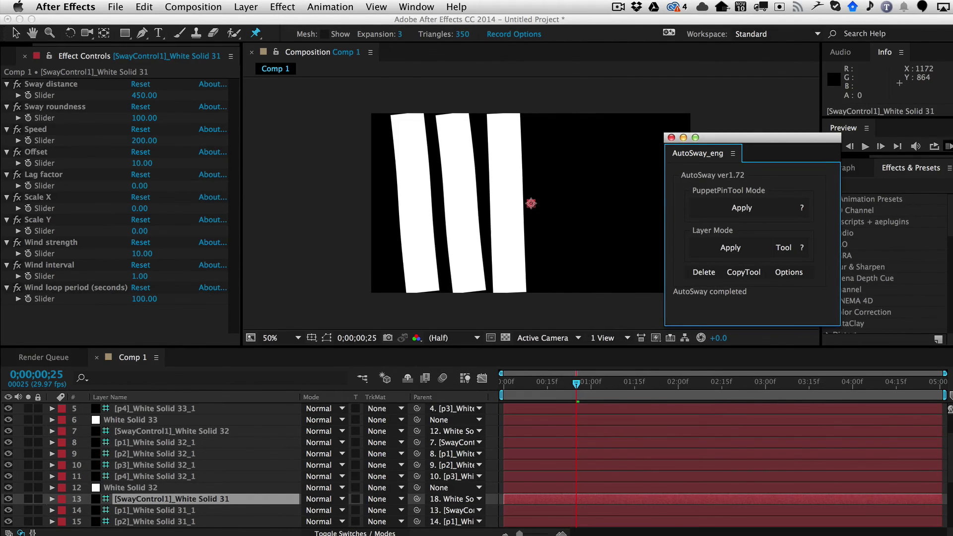
click(531, 203)
key(space)
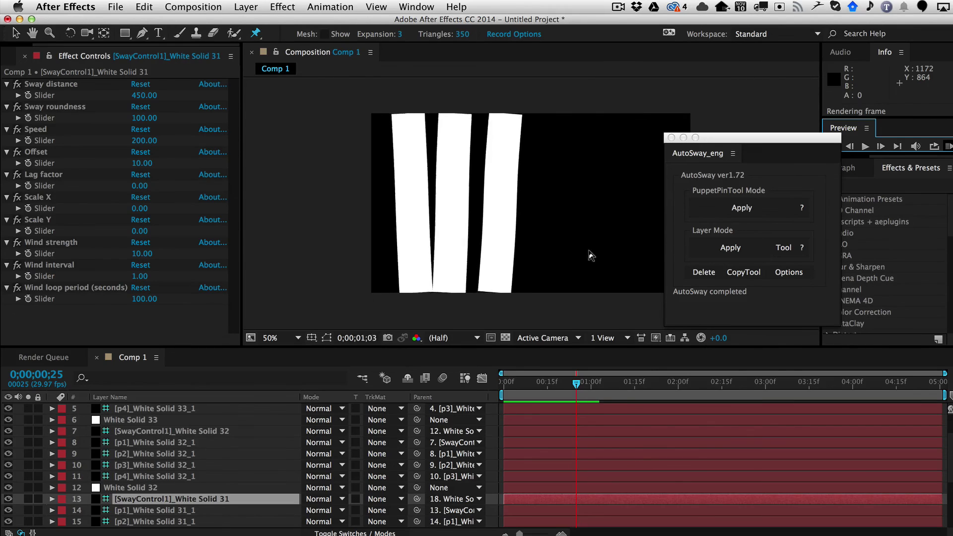